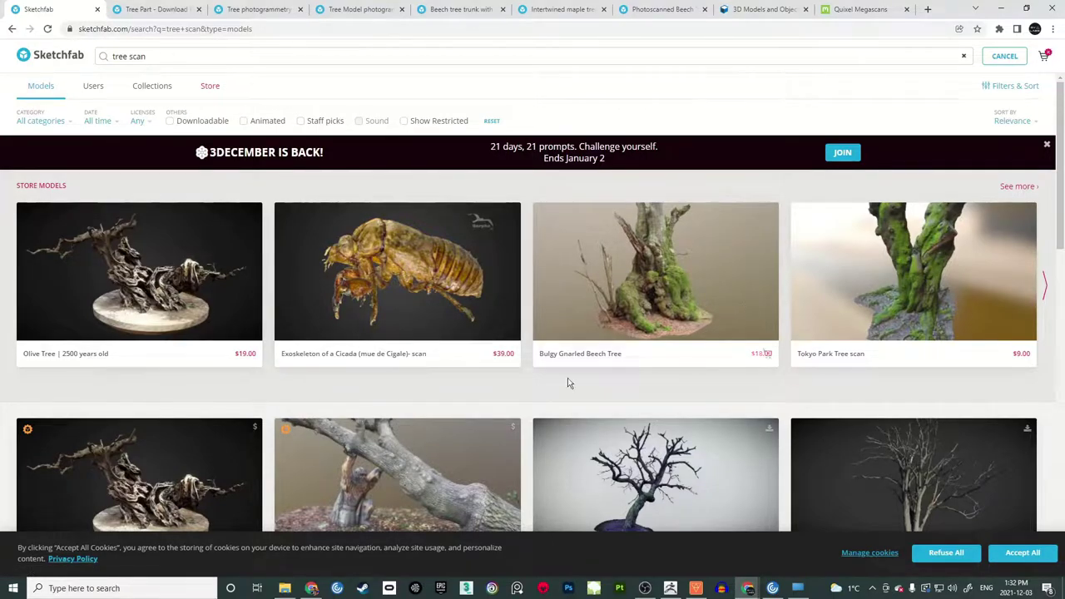
# Look through the "tree scan" search results for tree models that could serve as shape and bark reference.
pyautogui.scroll(-7, 865, 309)
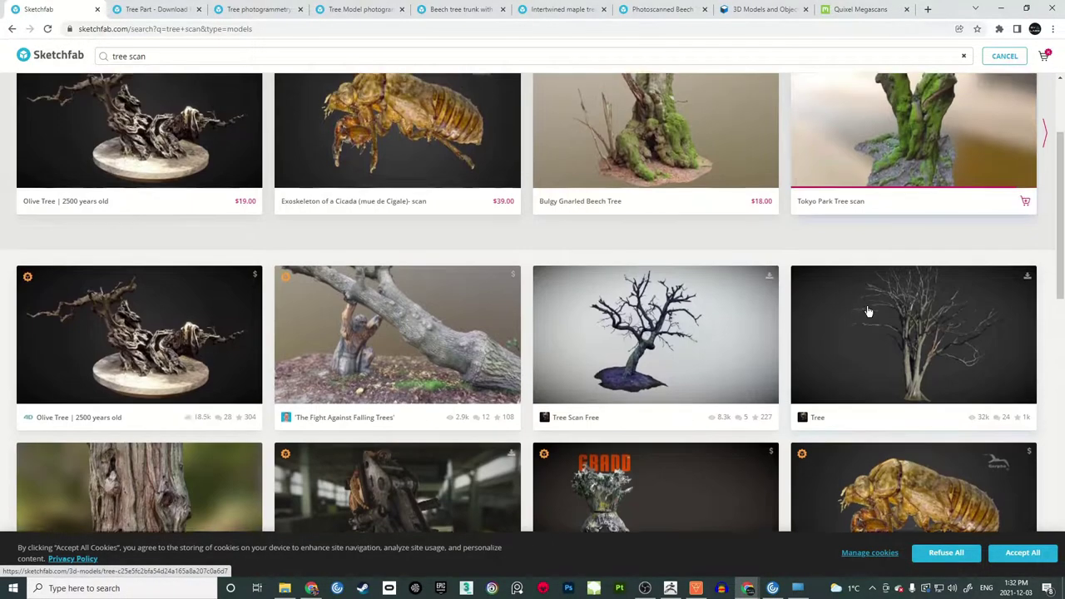
pyautogui.scroll(3, 868, 309)
pyautogui.scroll(3, 714, 311)
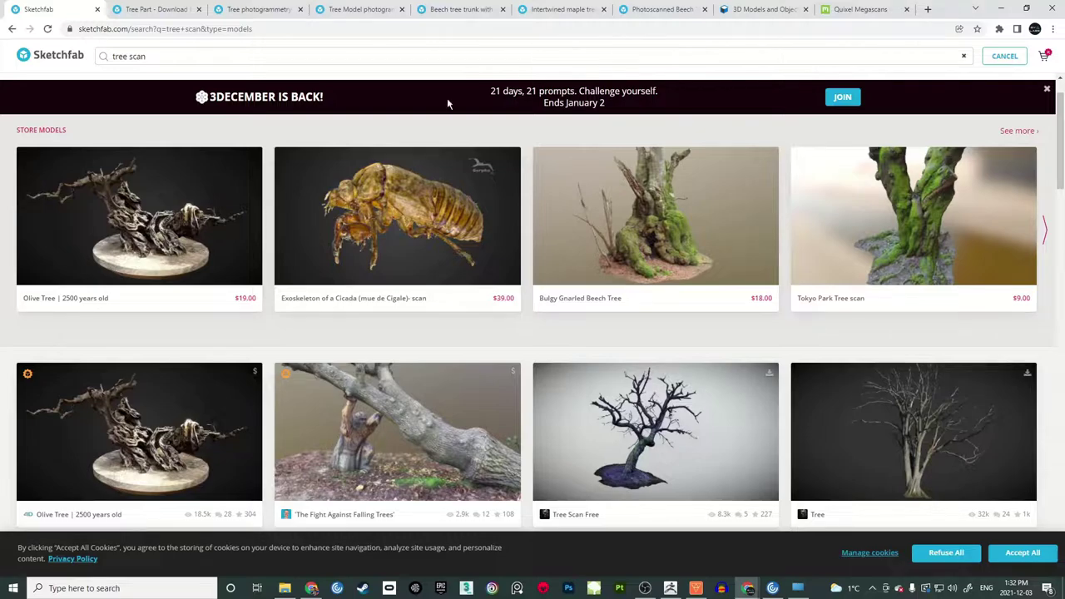
pyautogui.scroll(-2, 686, 351)
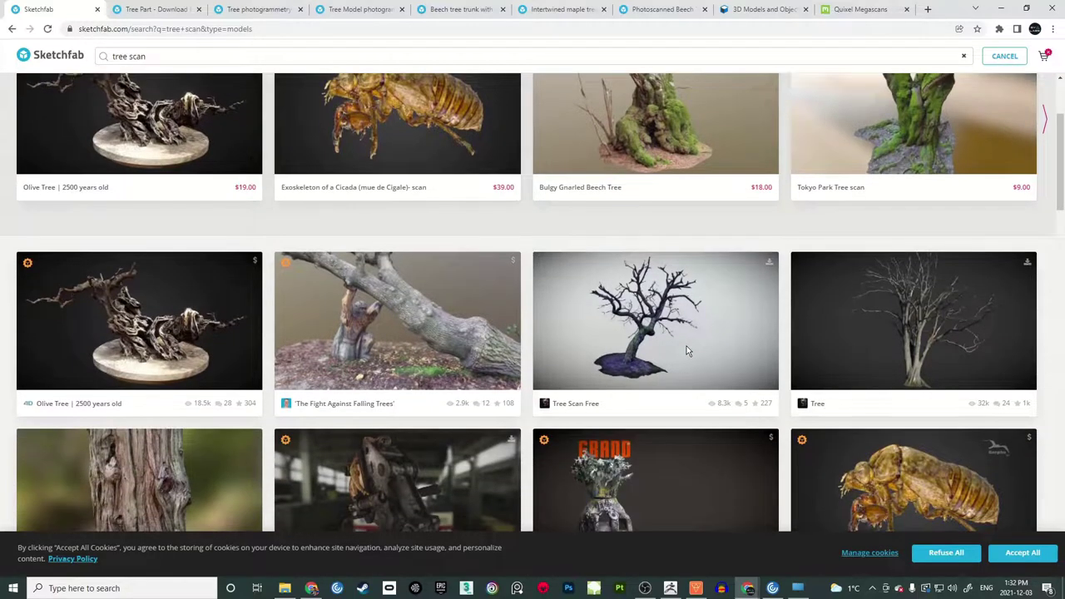
pyautogui.scroll(3, 686, 351)
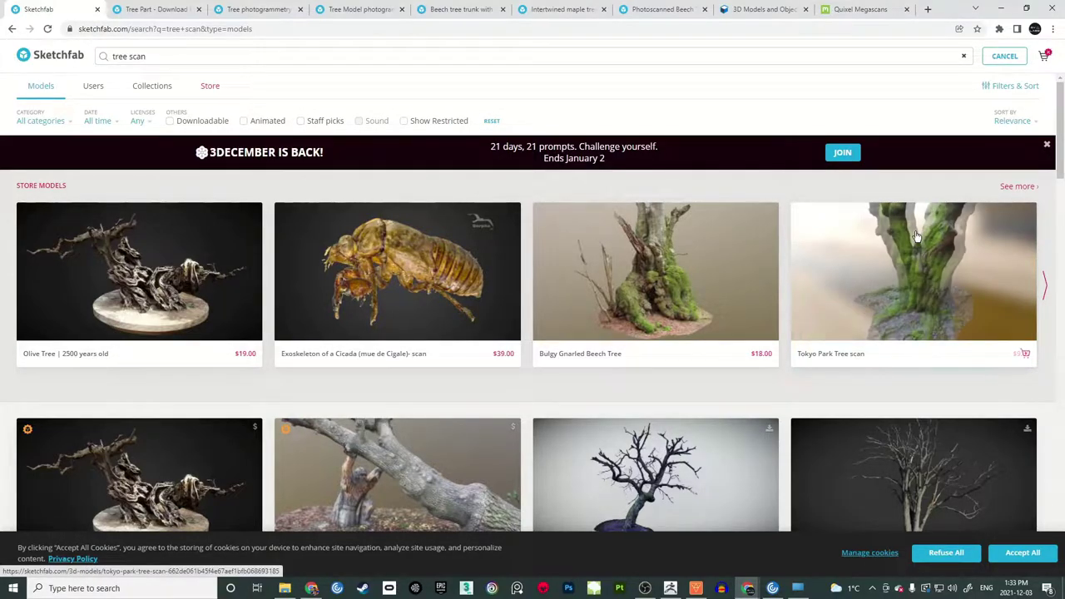
pyautogui.scroll(-4, 916, 242)
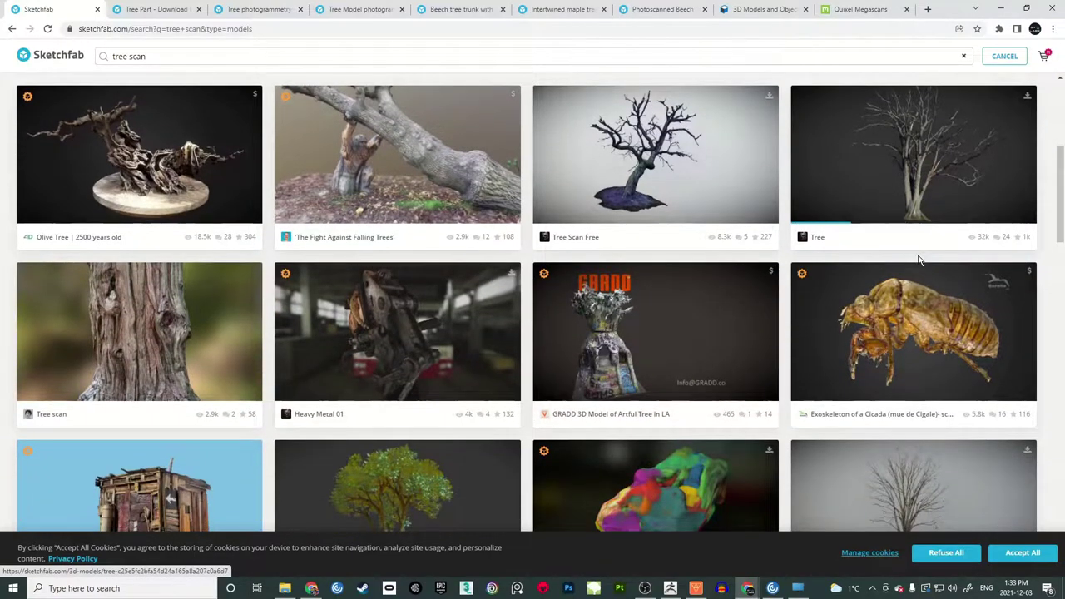
pyautogui.scroll(1, 919, 259)
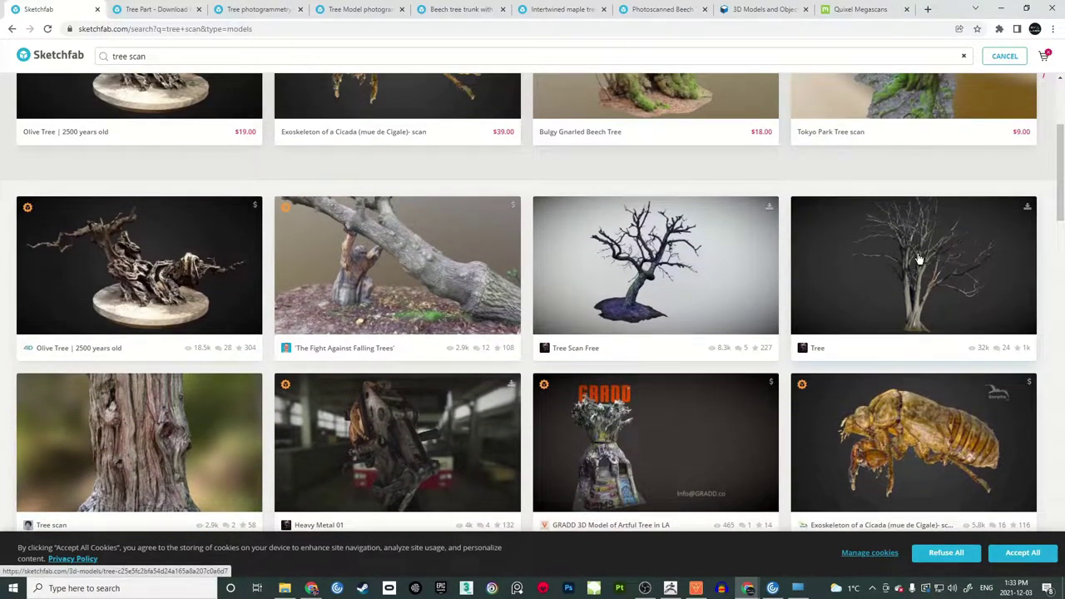
pyautogui.scroll(-3, 919, 258)
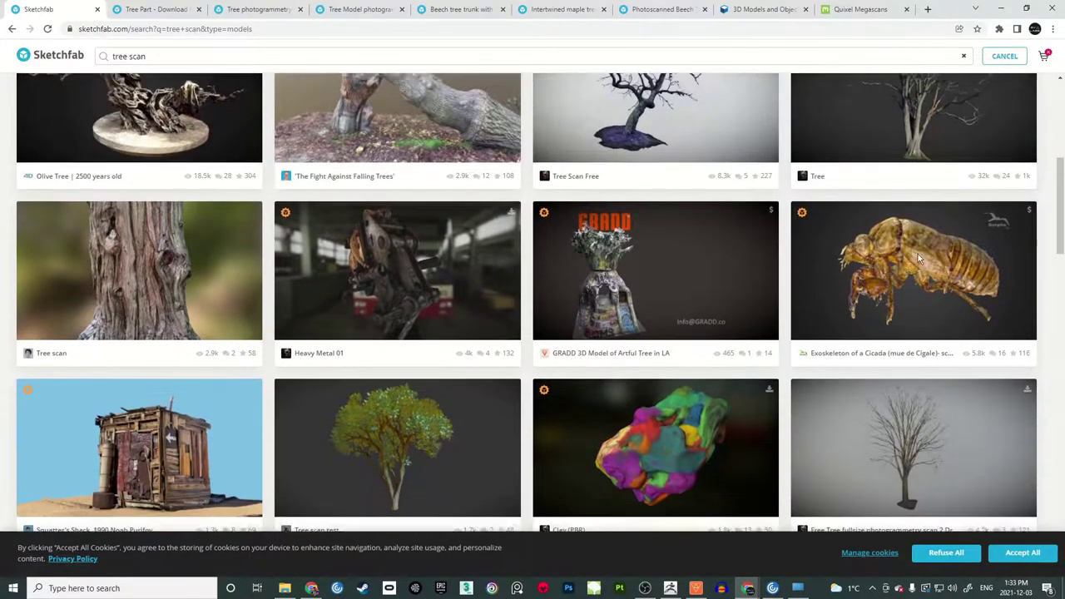
pyautogui.scroll(-2, 918, 256)
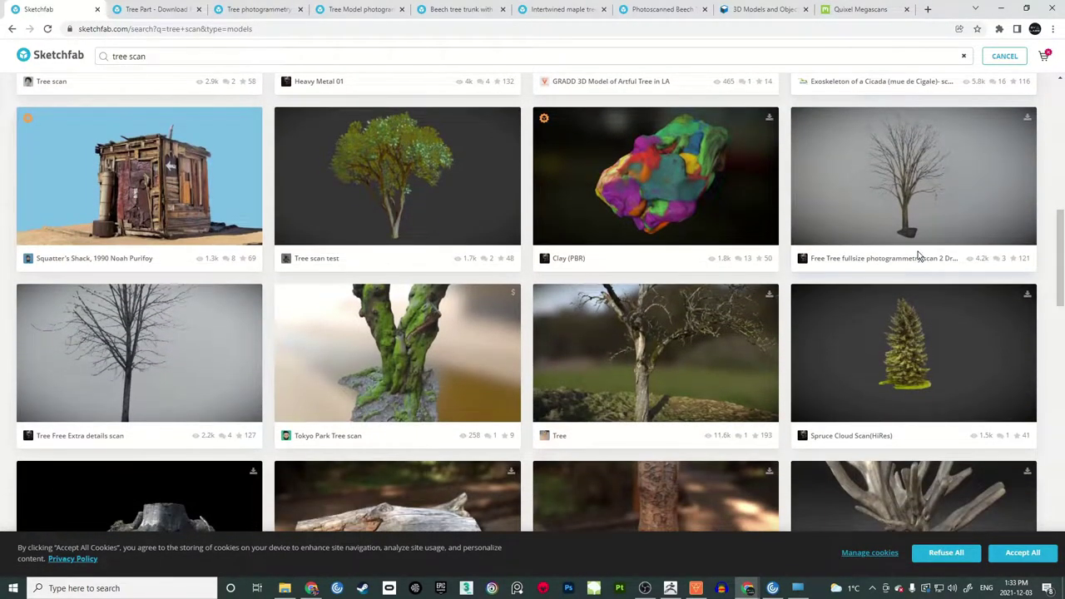
pyautogui.scroll(-3, 915, 245)
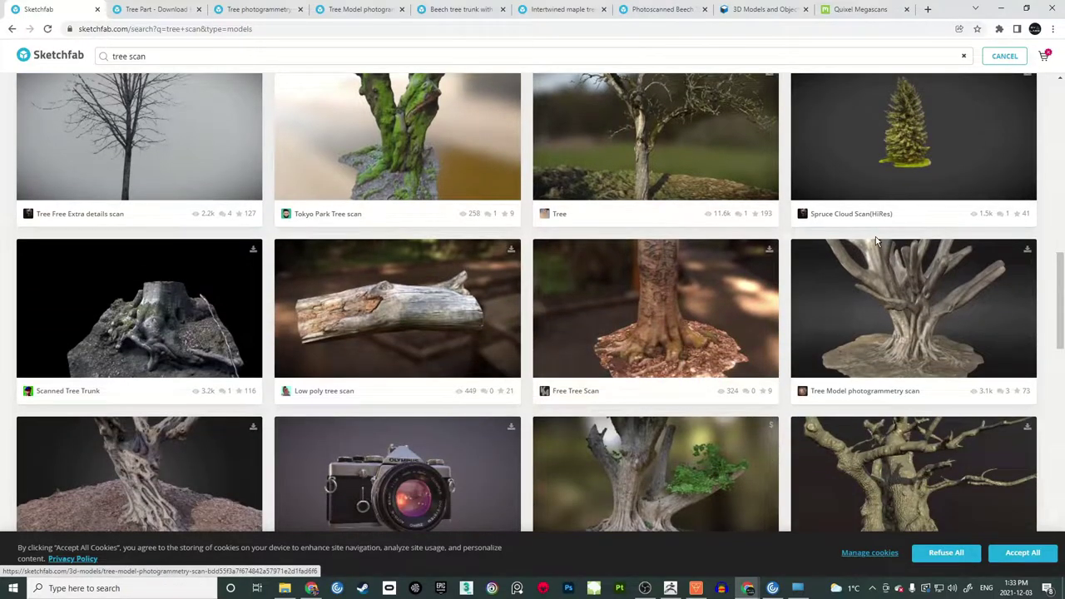
pyautogui.scroll(6, 876, 236)
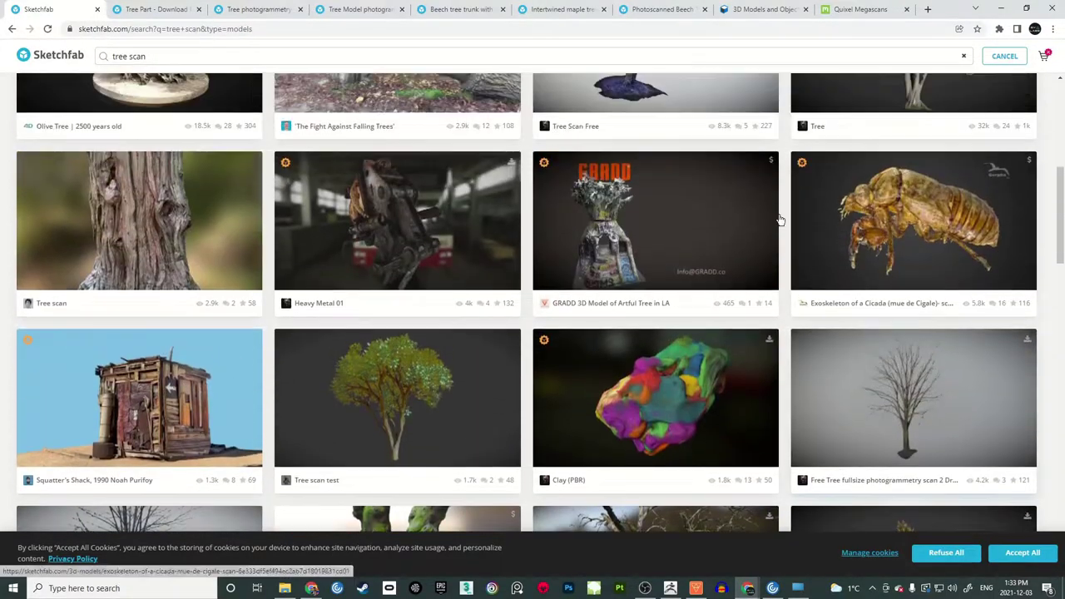
# Switch to the Tree Part model page and examine the trunk's shape and bark from several angles.
pyautogui.click(151, 10)
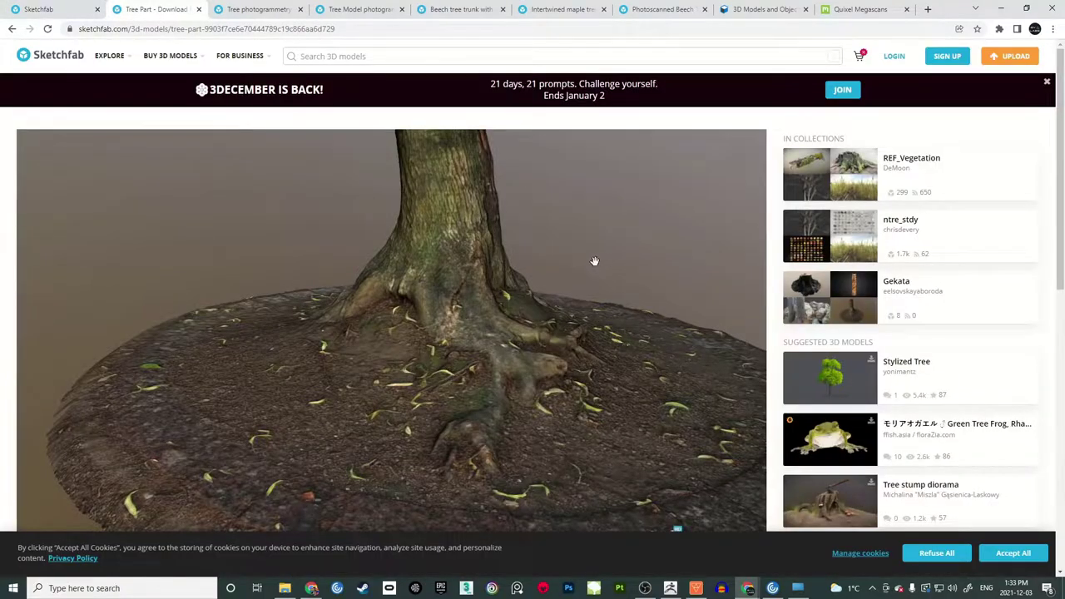
pyautogui.moveTo(471, 313); pyautogui.dragTo(430, 295)
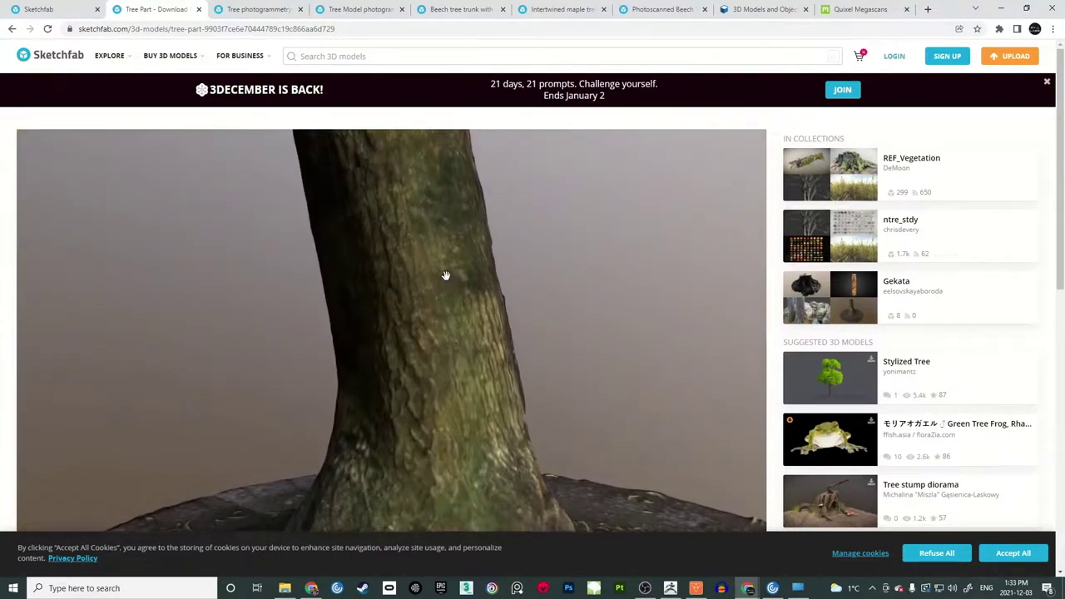
pyautogui.moveTo(496, 289); pyautogui.dragTo(438, 294)
pyautogui.scroll(2, 450, 278)
pyautogui.moveTo(450, 278); pyautogui.dragTo(450, 305, button='right')
pyautogui.scroll(2, 452, 302)
pyautogui.moveTo(451, 302)
pyautogui.mouseDown()
pyautogui.moveTo(470, 286)
pyautogui.moveTo(519, 286)
pyautogui.moveTo(457, 275)
pyautogui.moveTo(483, 278)
pyautogui.moveTo(508, 250)
pyautogui.moveTo(468, 273)
pyautogui.moveTo(468, 264)
pyautogui.moveTo(490, 275)
pyautogui.moveTo(488, 318)
pyautogui.moveTo(481, 274)
pyautogui.moveTo(458, 276)
pyautogui.moveTo(459, 290)
pyautogui.moveTo(467, 267)
pyautogui.mouseUp()
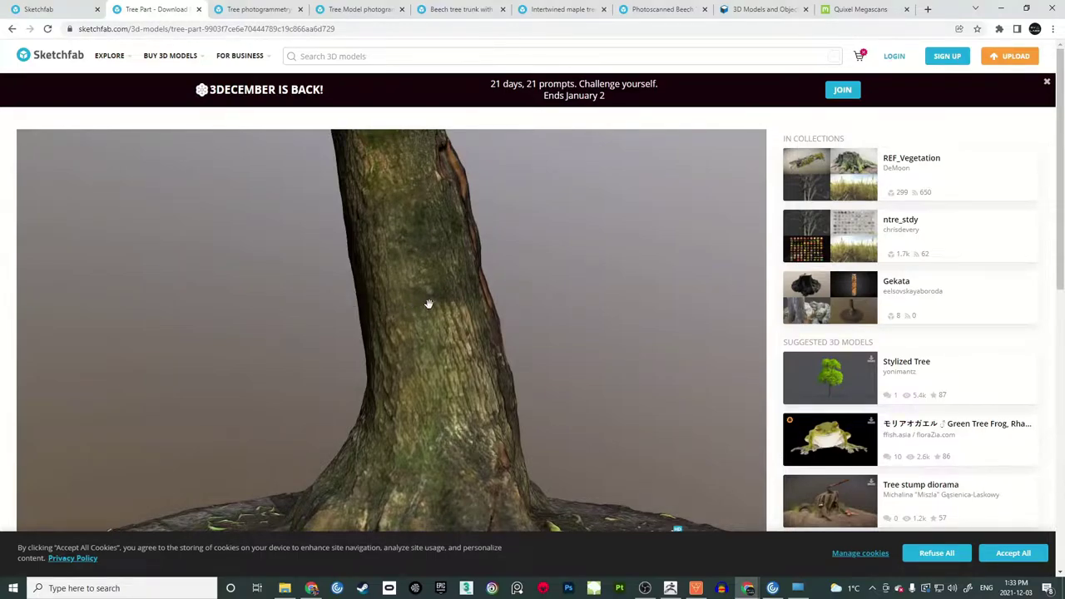
pyautogui.moveTo(436, 306); pyautogui.dragTo(432, 304)
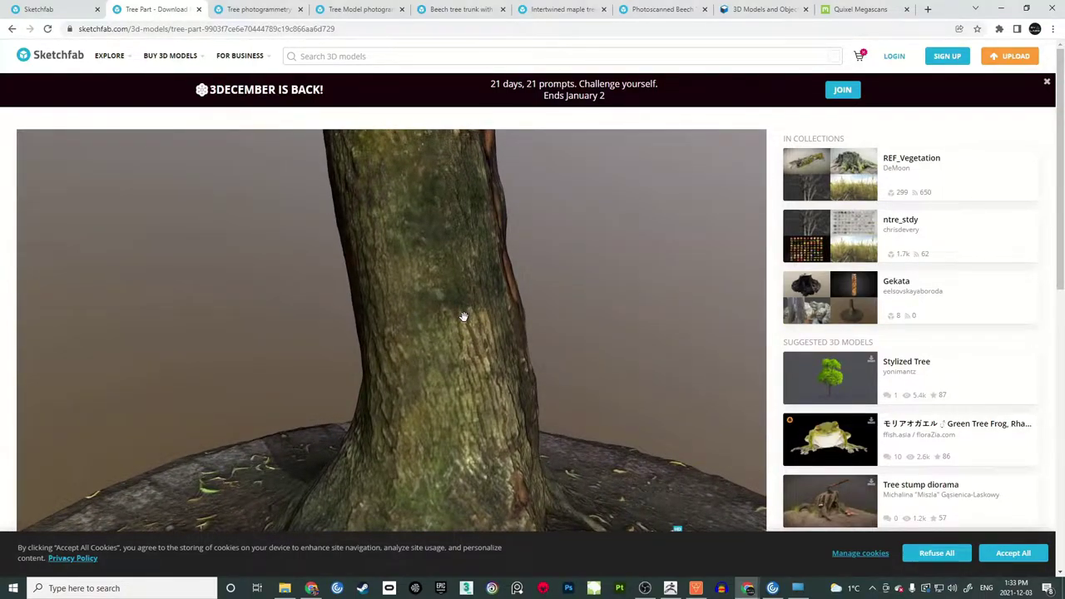
# Examine up close and from a distance how the Tree Part trunk flares into its roots and the ground.
pyautogui.scroll(-5, 462, 287)
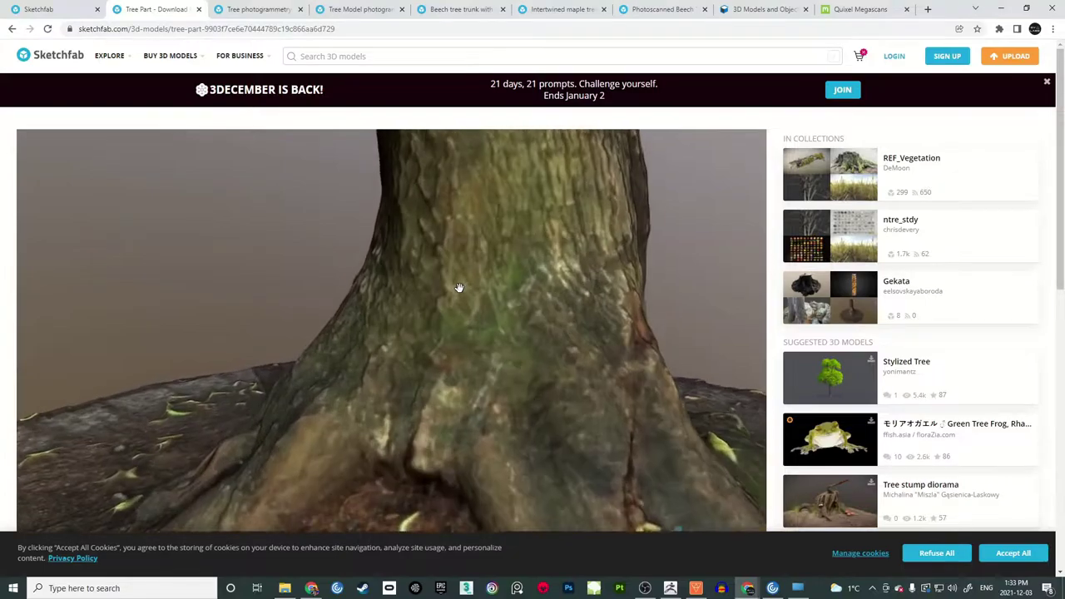
pyautogui.moveTo(523, 279)
pyautogui.mouseDown()
pyautogui.moveTo(490, 311)
pyautogui.moveTo(504, 292)
pyautogui.moveTo(511, 317)
pyautogui.moveTo(488, 307)
pyautogui.moveTo(490, 288)
pyautogui.moveTo(502, 301)
pyautogui.moveTo(502, 280)
pyautogui.moveTo(476, 291)
pyautogui.moveTo(485, 288)
pyautogui.moveTo(463, 354)
pyautogui.mouseUp()
pyautogui.moveTo(440, 290)
pyautogui.mouseDown()
pyautogui.moveTo(474, 331)
pyautogui.moveTo(438, 325)
pyautogui.moveTo(462, 284)
pyautogui.moveTo(438, 257)
pyautogui.moveTo(566, 279)
pyautogui.moveTo(473, 281)
pyautogui.moveTo(424, 264)
pyautogui.moveTo(481, 269)
pyautogui.mouseUp()
pyautogui.scroll(3, 438, 325)
pyautogui.scroll(-2, 457, 310)
pyautogui.scroll(-5, 458, 311)
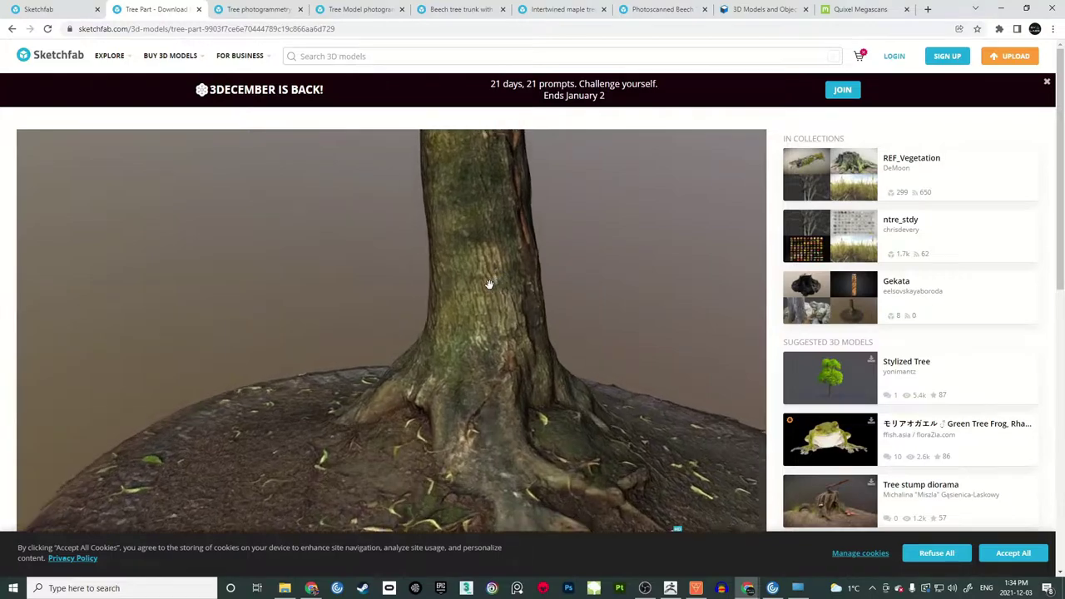
pyautogui.scroll(5, 489, 284)
pyautogui.moveTo(477, 288)
pyautogui.mouseDown()
pyautogui.moveTo(490, 287)
pyautogui.moveTo(445, 288)
pyautogui.moveTo(458, 291)
pyautogui.moveTo(453, 300)
pyautogui.moveTo(457, 274)
pyautogui.moveTo(447, 290)
pyautogui.mouseUp()
pyautogui.moveTo(656, 419)
pyautogui.mouseDown()
pyautogui.moveTo(499, 333)
pyautogui.moveTo(485, 305)
pyautogui.moveTo(421, 300)
pyautogui.moveTo(447, 304)
pyautogui.moveTo(422, 333)
pyautogui.moveTo(494, 311)
pyautogui.moveTo(452, 317)
pyautogui.mouseUp()
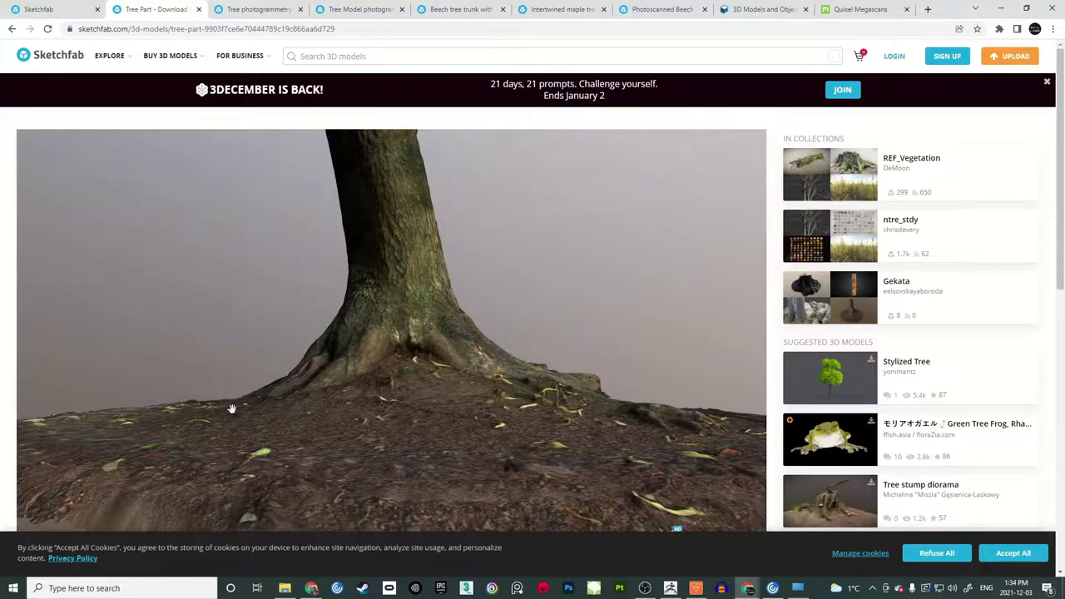
pyautogui.moveTo(408, 338)
pyautogui.mouseDown()
pyautogui.moveTo(523, 355)
pyautogui.moveTo(426, 365)
pyautogui.moveTo(358, 352)
pyautogui.moveTo(535, 366)
pyautogui.mouseUp()
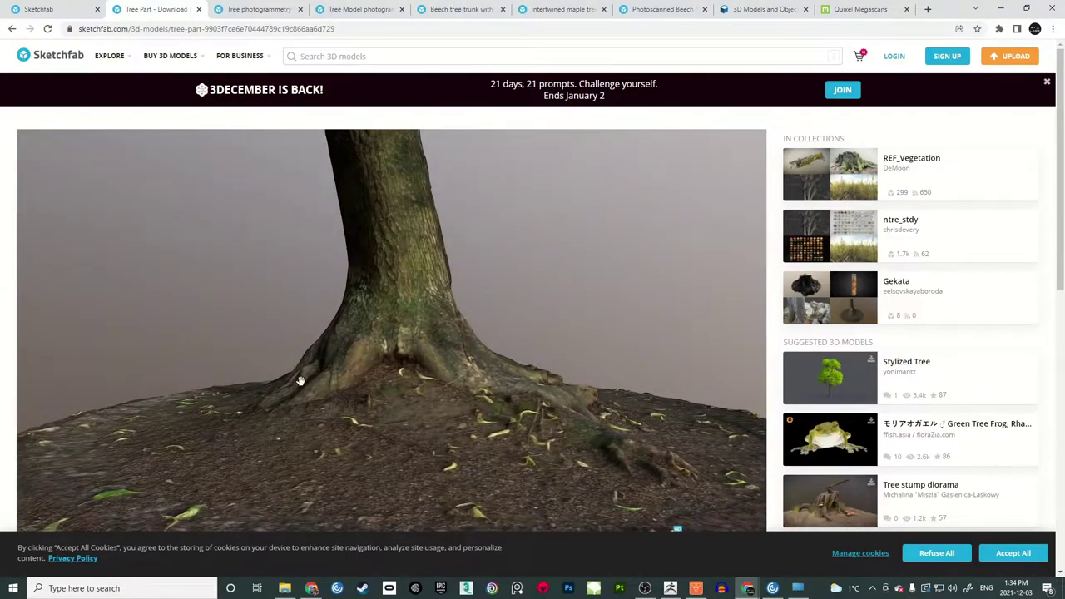
pyautogui.moveTo(577, 366)
pyautogui.mouseDown()
pyautogui.moveTo(350, 364)
pyautogui.moveTo(514, 375)
pyautogui.moveTo(564, 364)
pyautogui.mouseUp()
# Mark a ground line and the trunk's flare curve on each side in red on a 1061x707 screen capture, and discard the capture.
pyautogui.press('Print')
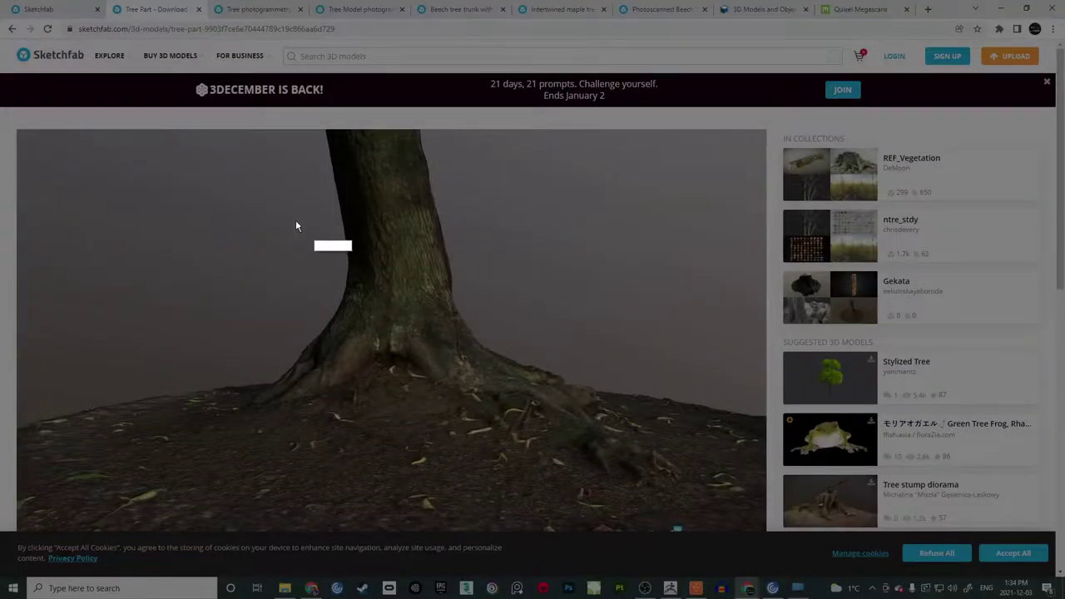
pyautogui.moveTo(138, 126); pyautogui.dragTo(725, 516)
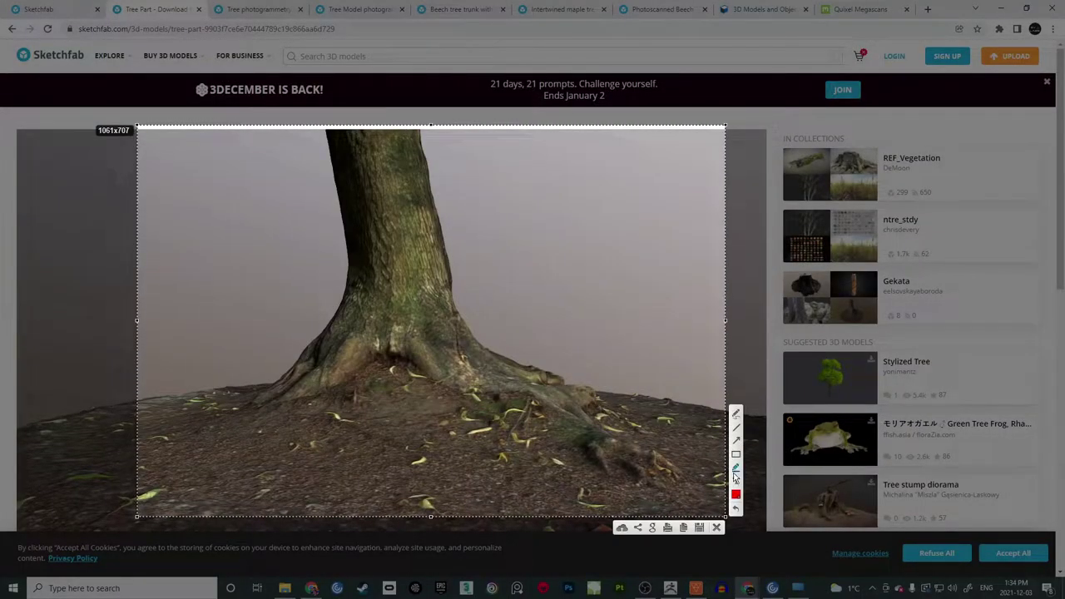
pyautogui.moveTo(201, 371); pyautogui.dragTo(630, 370)
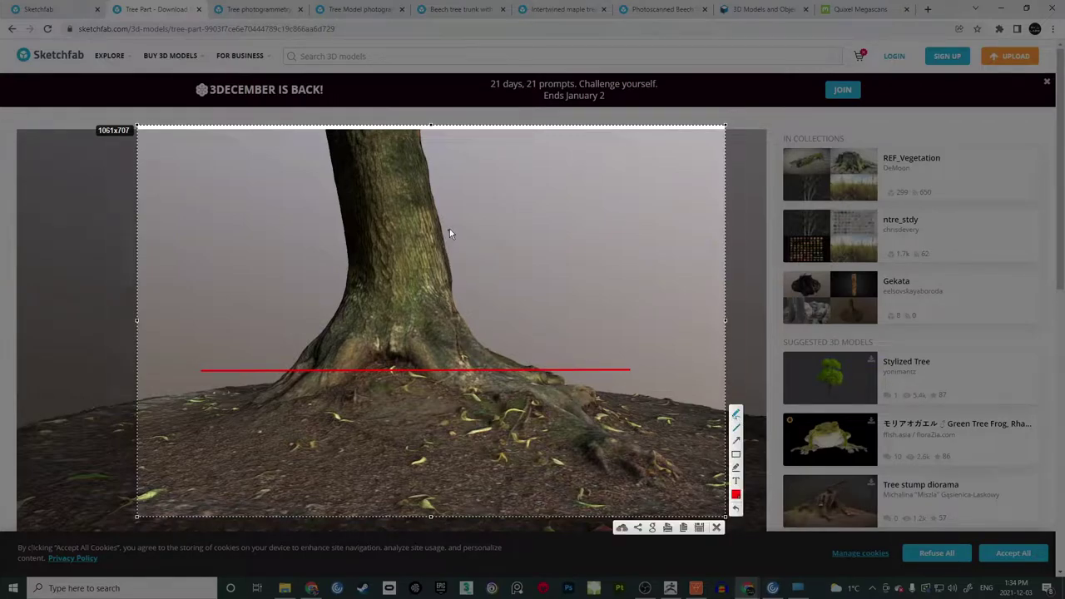
pyautogui.moveTo(443, 198); pyautogui.dragTo(444, 198)
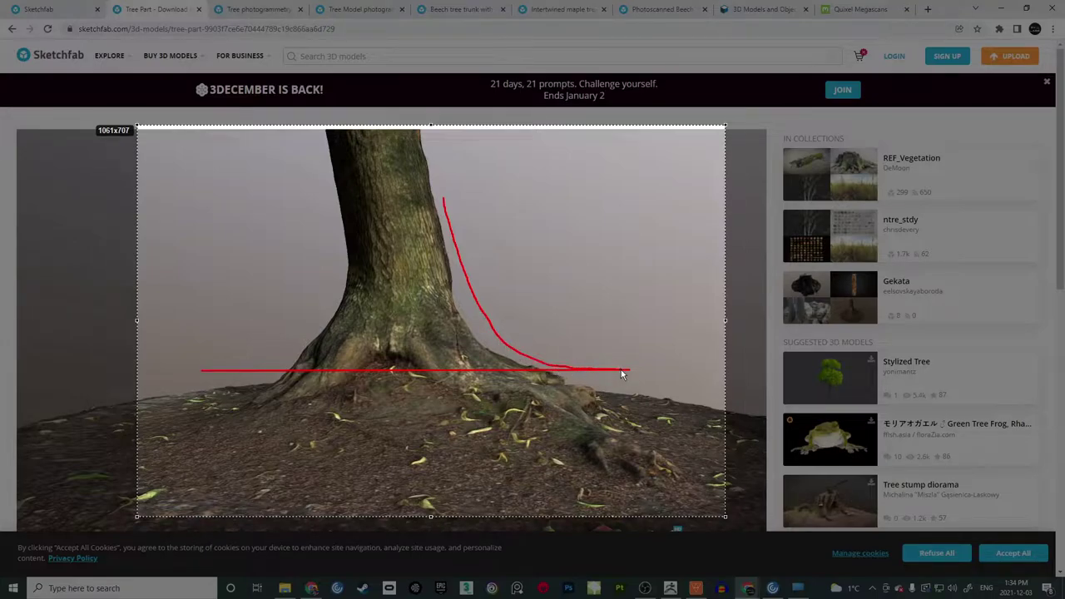
pyautogui.moveTo(351, 215); pyautogui.dragTo(314, 318)
pyautogui.moveTo(207, 376); pyautogui.dragTo(202, 372)
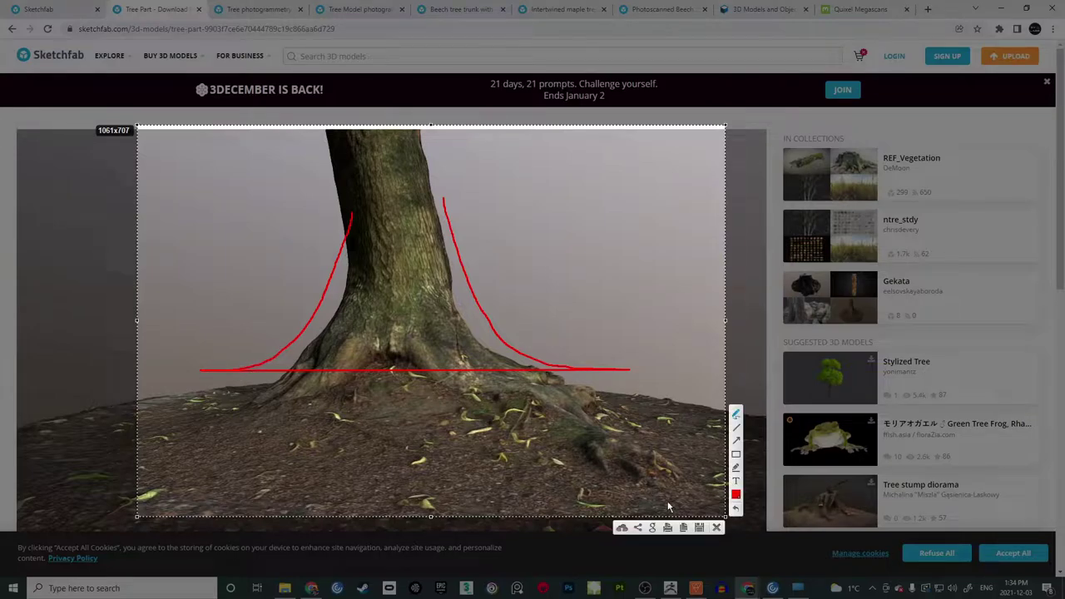
pyautogui.click(716, 529)
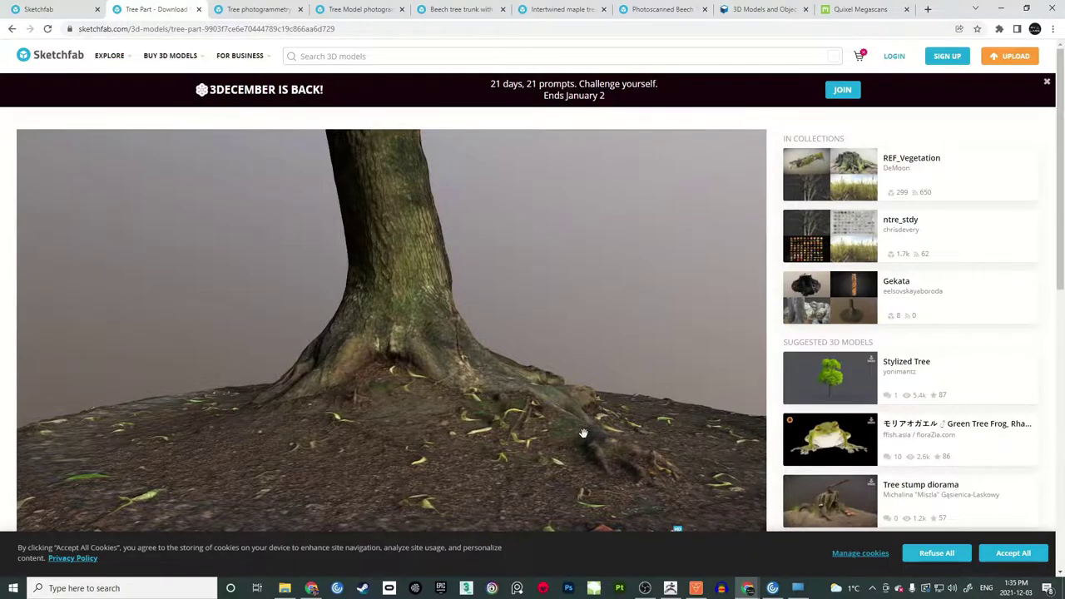
pyautogui.moveTo(290, 321)
pyautogui.mouseDown()
pyautogui.moveTo(302, 326)
pyautogui.moveTo(240, 311)
pyautogui.moveTo(441, 313)
pyautogui.moveTo(399, 318)
pyautogui.moveTo(433, 333)
pyautogui.moveTo(432, 280)
pyautogui.moveTo(440, 297)
pyautogui.moveTo(409, 326)
pyautogui.moveTo(433, 314)
pyautogui.moveTo(371, 280)
pyautogui.moveTo(434, 283)
pyautogui.mouseUp()
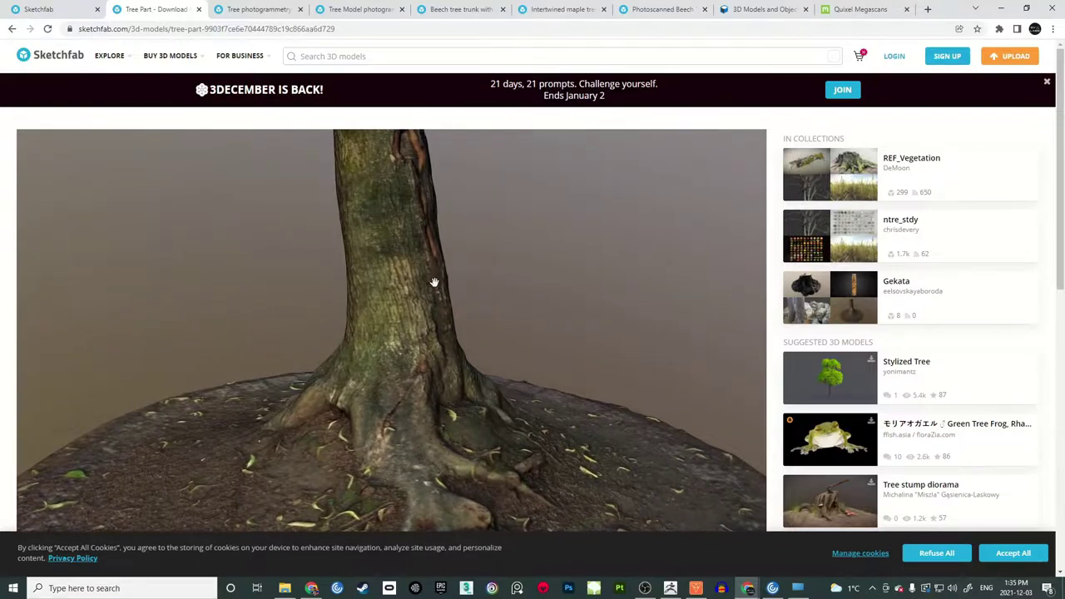
# Switch to the Tree photogrammetry scan page and inspect the bark and surface detail of its main trunk.
pyautogui.click(252, 15)
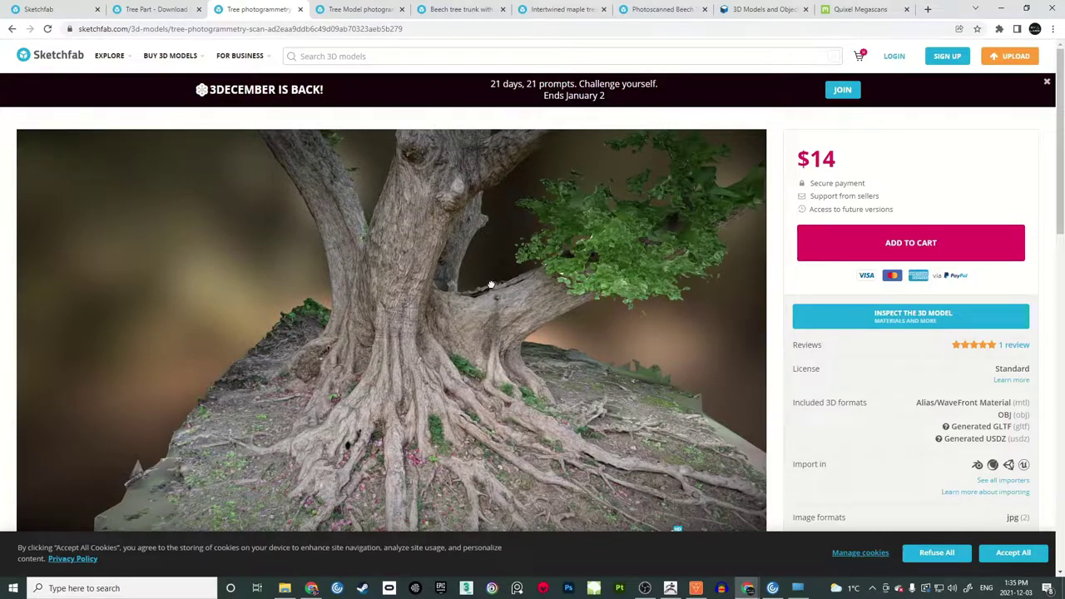
pyautogui.moveTo(473, 282); pyautogui.dragTo(426, 329)
pyautogui.scroll(5, 426, 328)
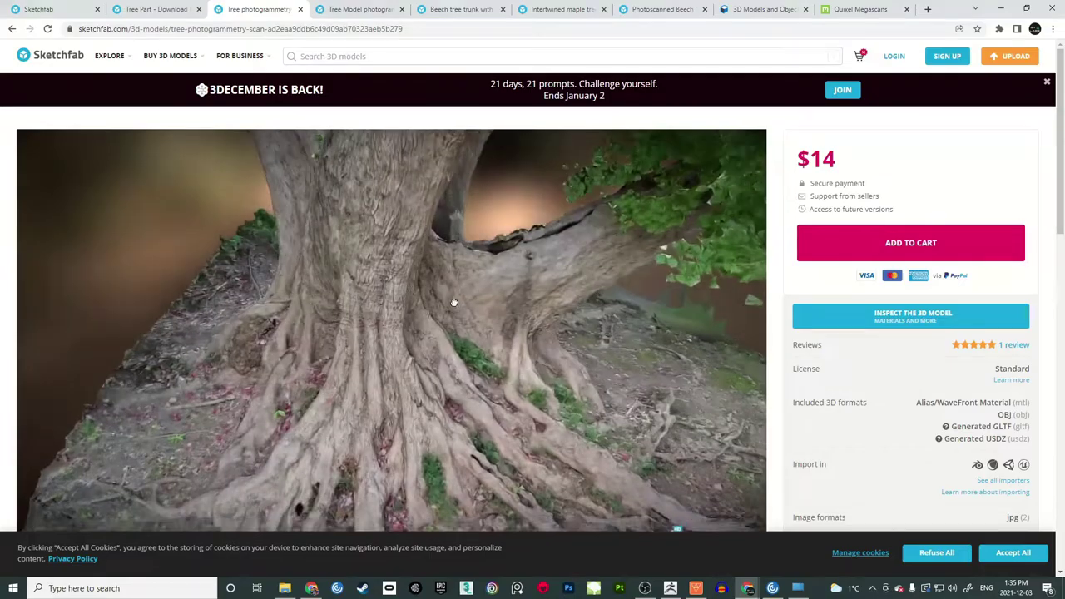
pyautogui.scroll(5, 409, 324)
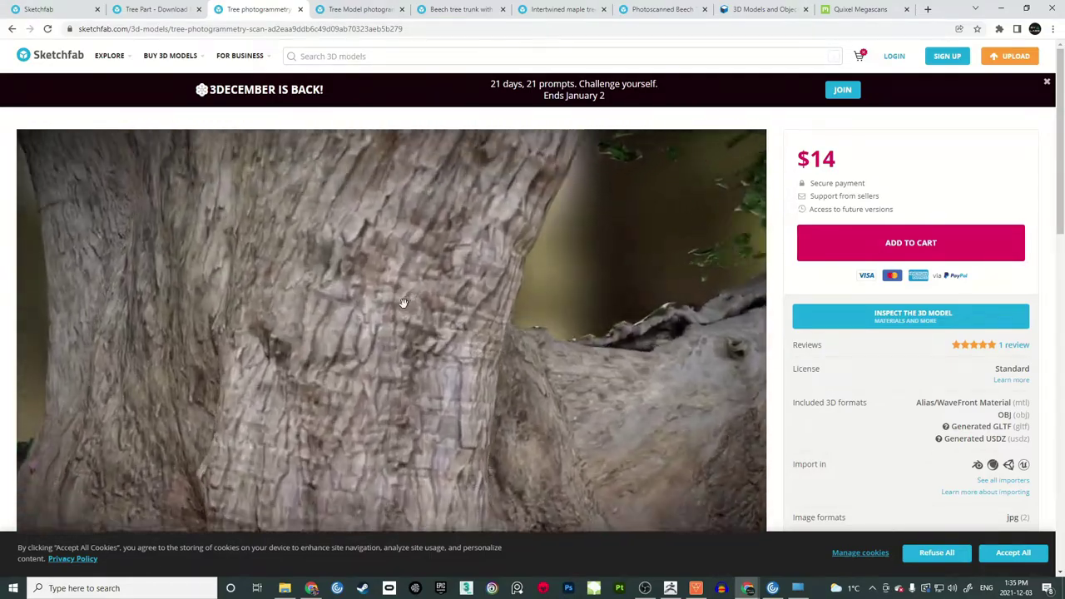
pyautogui.moveTo(403, 303)
pyautogui.mouseDown()
pyautogui.moveTo(433, 278)
pyautogui.moveTo(424, 288)
pyautogui.moveTo(382, 272)
pyautogui.moveTo(391, 298)
pyautogui.moveTo(394, 289)
pyautogui.mouseUp()
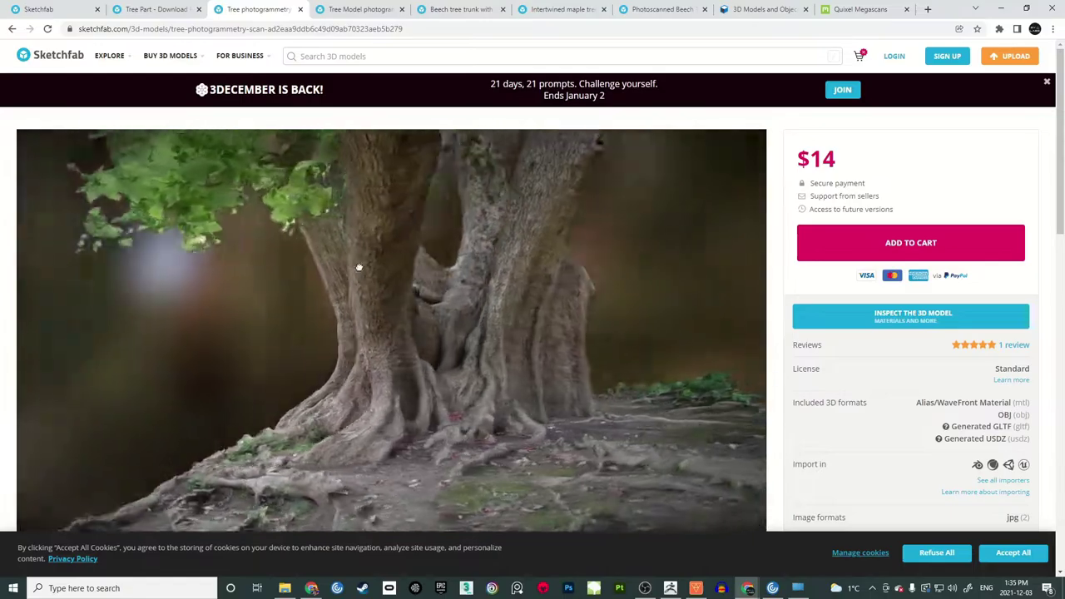
# Examine the photogrammetry tree from all sides, including where its trunks divide and how the roots merge into the base.
pyautogui.moveTo(360, 267); pyautogui.dragTo(318, 295)
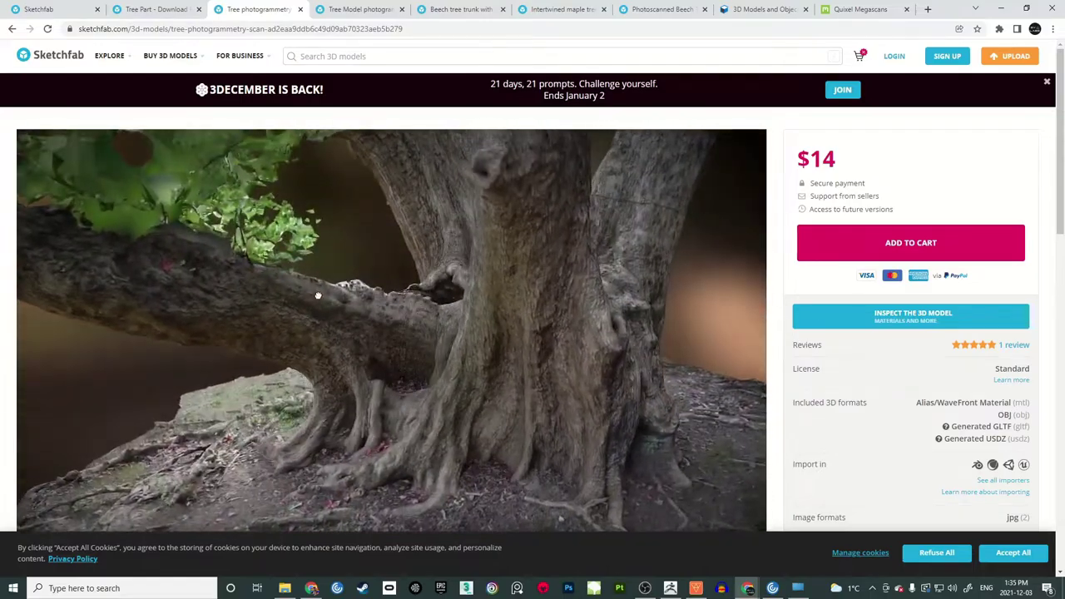
pyautogui.moveTo(408, 289)
pyautogui.mouseDown()
pyautogui.moveTo(588, 290)
pyautogui.moveTo(497, 295)
pyautogui.mouseUp()
pyautogui.scroll(5, 497, 296)
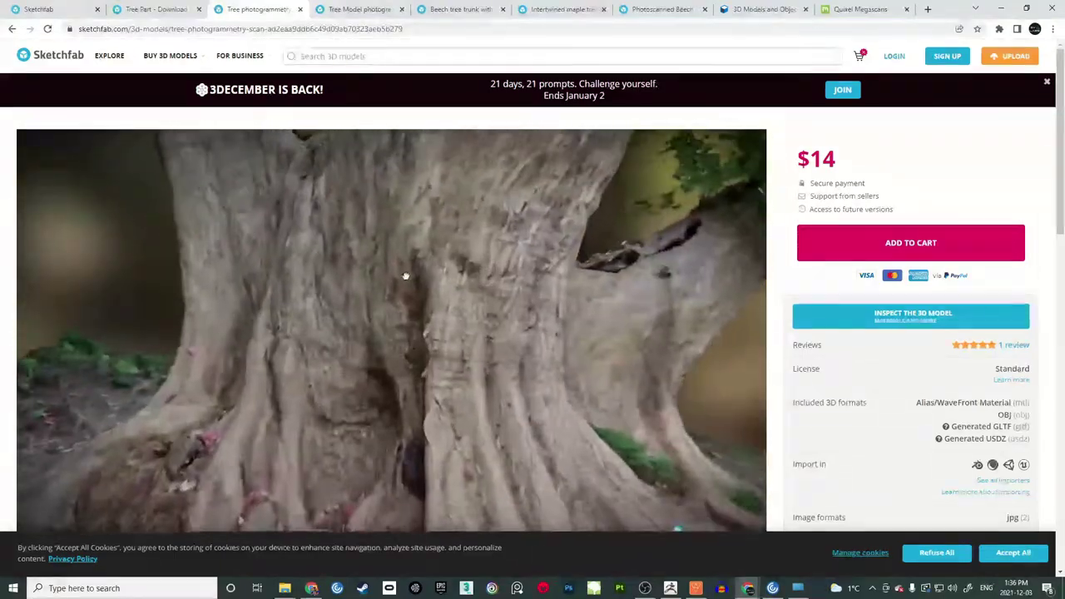
pyautogui.scroll(-5, 412, 275)
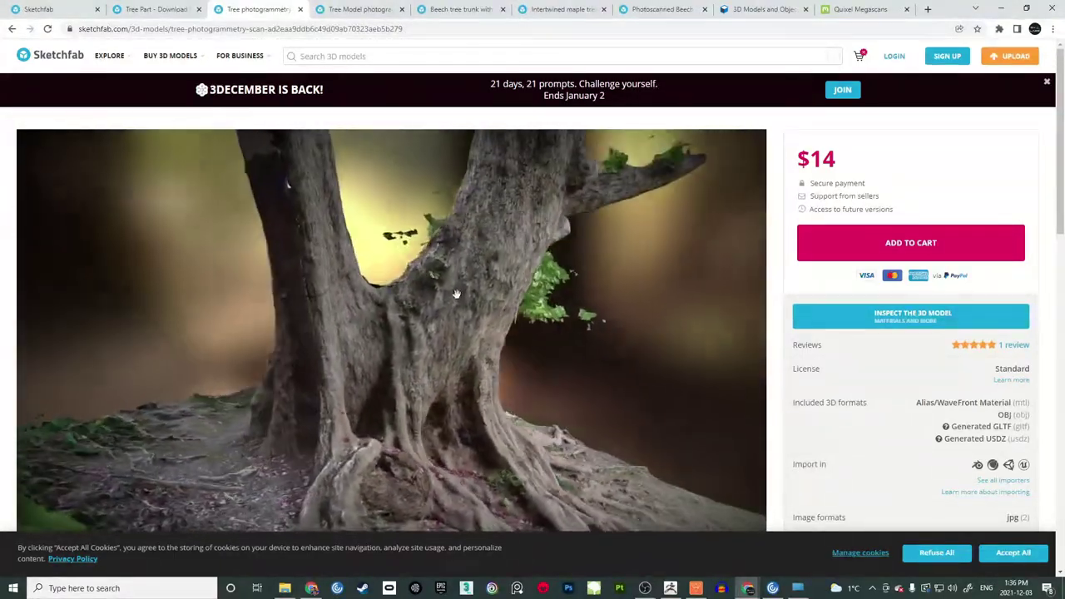
pyautogui.moveTo(461, 306)
pyautogui.mouseDown()
pyautogui.moveTo(451, 296)
pyautogui.moveTo(445, 307)
pyautogui.moveTo(462, 308)
pyautogui.mouseUp()
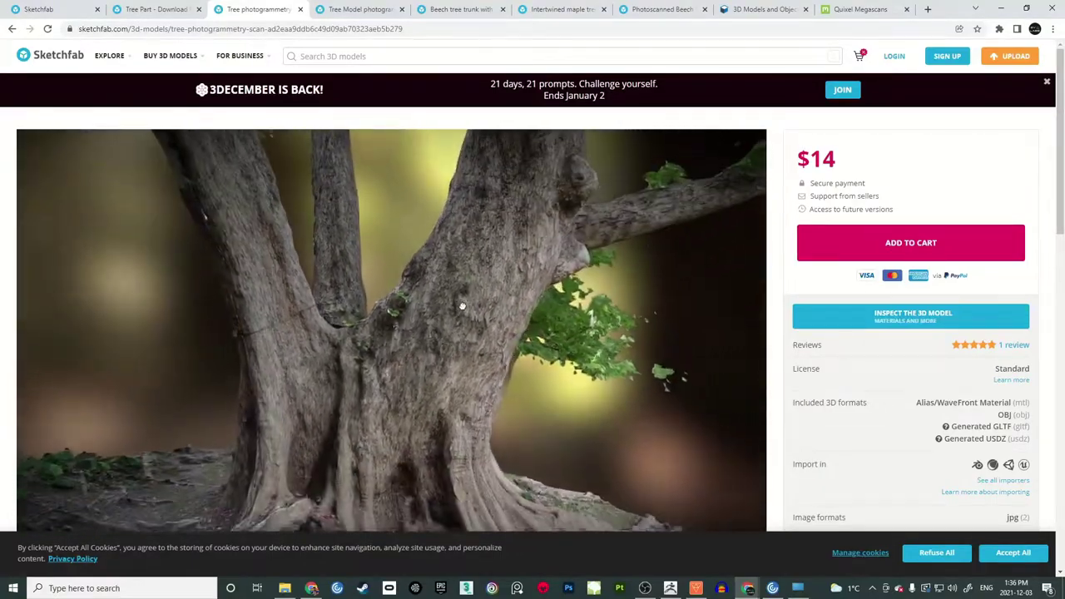
pyautogui.moveTo(437, 267)
pyautogui.mouseDown()
pyautogui.moveTo(418, 328)
pyautogui.moveTo(428, 305)
pyautogui.moveTo(451, 298)
pyautogui.moveTo(456, 321)
pyautogui.mouseUp()
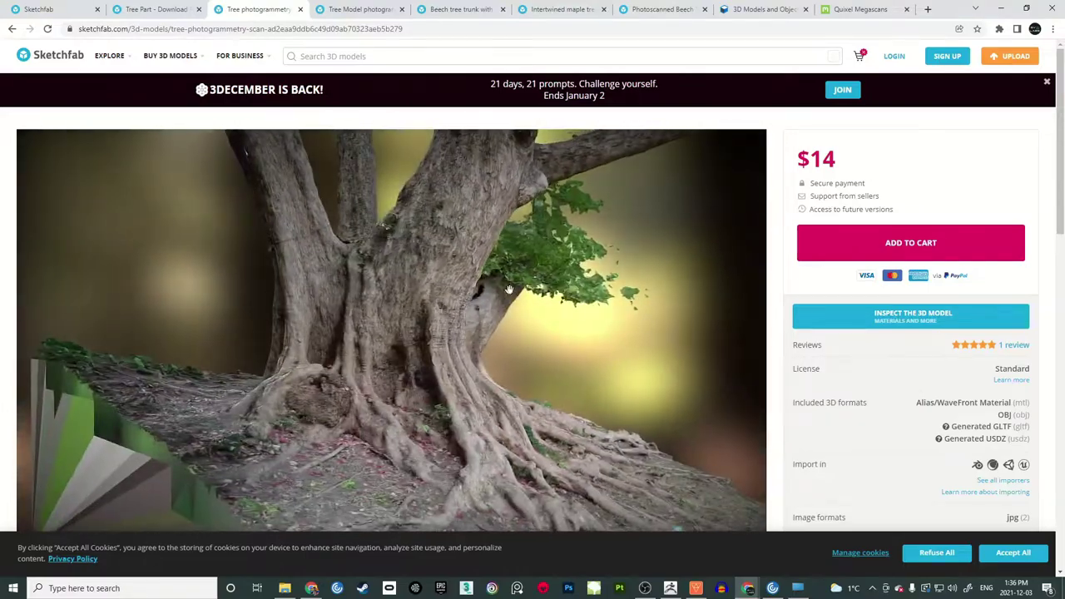
pyautogui.moveTo(364, 302); pyautogui.dragTo(678, 336)
pyautogui.moveTo(553, 368); pyautogui.dragTo(343, 269)
pyautogui.scroll(3, 421, 286)
pyautogui.moveTo(423, 290); pyautogui.dragTo(467, 281)
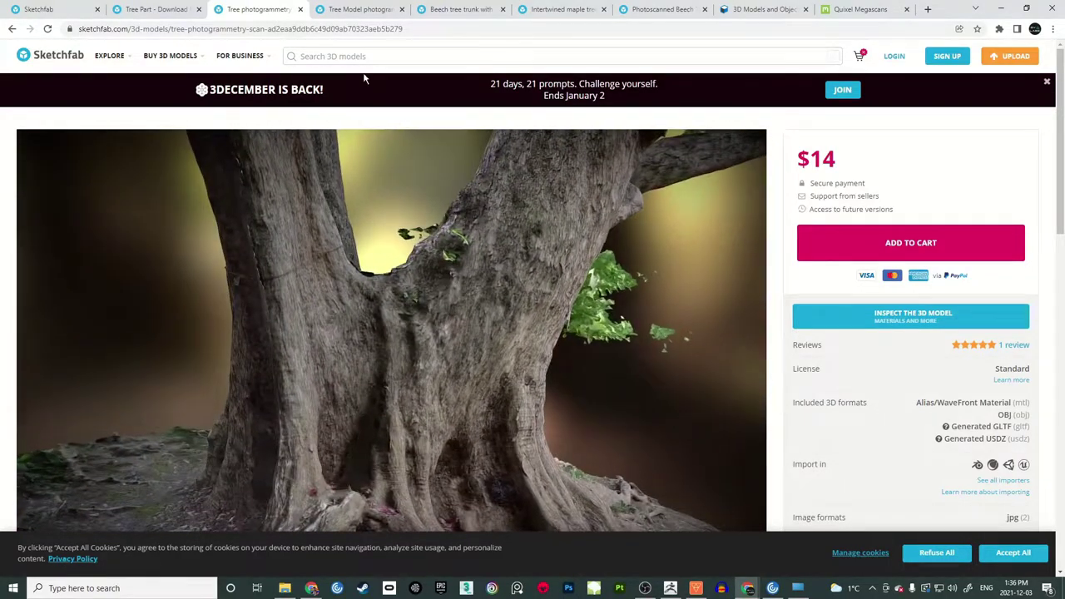
# Return to the Tree Part page and examine the trunk's root flare and bark from several sides, up close and from a distance.
pyautogui.click(169, 10)
pyautogui.moveTo(407, 263)
pyautogui.mouseDown()
pyautogui.moveTo(392, 252)
pyautogui.moveTo(459, 267)
pyautogui.mouseUp()
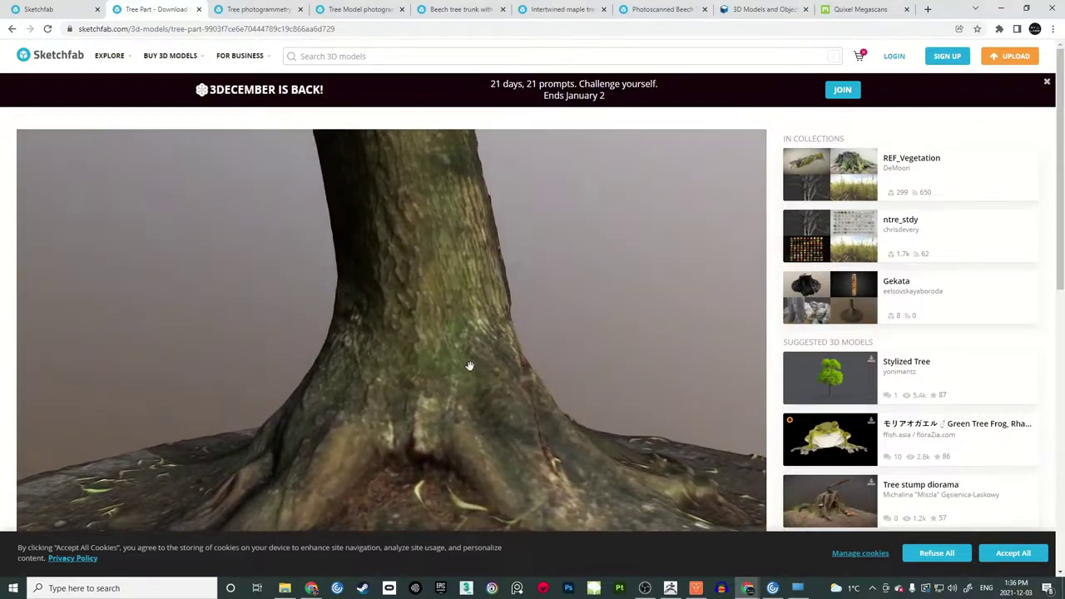
pyautogui.moveTo(464, 354)
pyautogui.mouseDown()
pyautogui.moveTo(486, 316)
pyautogui.moveTo(440, 302)
pyautogui.moveTo(464, 274)
pyautogui.moveTo(453, 446)
pyautogui.mouseUp()
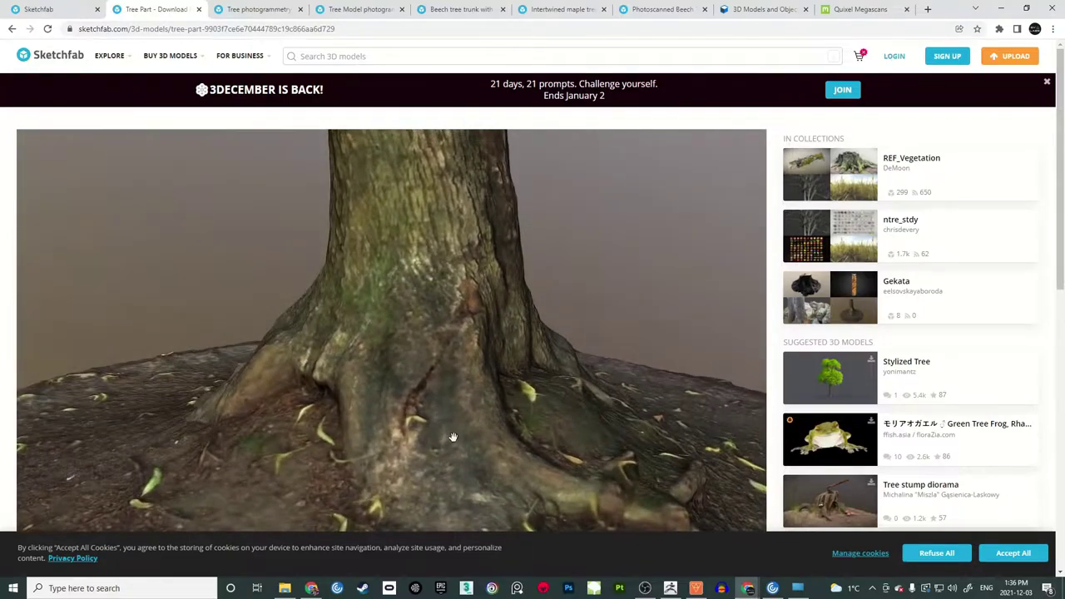
pyautogui.moveTo(490, 357)
pyautogui.mouseDown()
pyautogui.moveTo(413, 364)
pyautogui.moveTo(519, 341)
pyautogui.moveTo(465, 296)
pyautogui.moveTo(448, 326)
pyautogui.mouseUp()
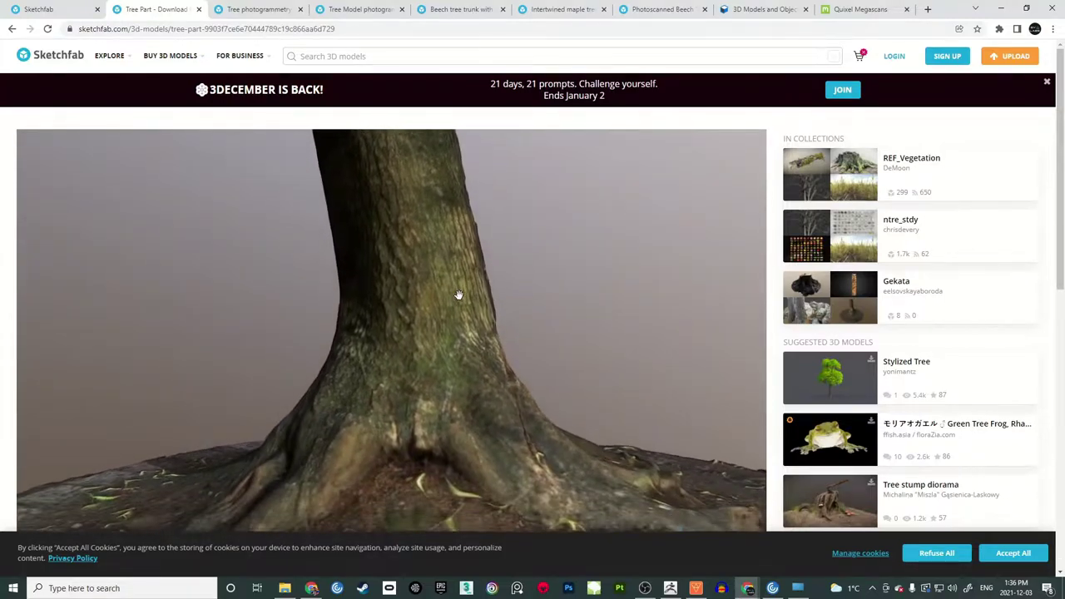
pyautogui.moveTo(459, 294); pyautogui.dragTo(457, 309)
pyautogui.scroll(3, 440, 309)
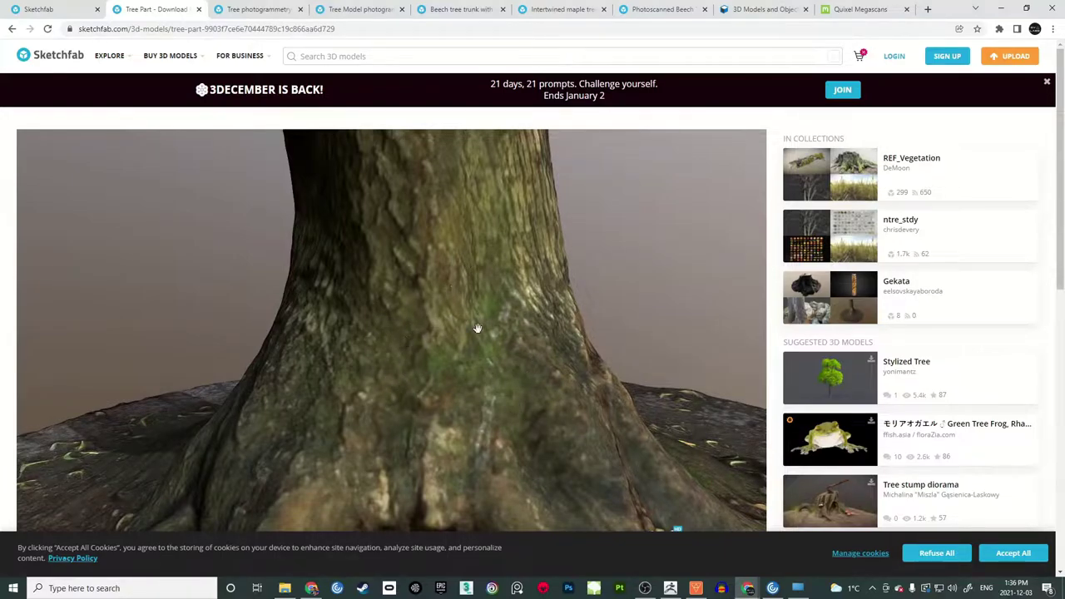
pyautogui.moveTo(591, 354)
pyautogui.mouseDown()
pyautogui.moveTo(507, 347)
pyautogui.moveTo(430, 313)
pyautogui.moveTo(473, 280)
pyautogui.moveTo(433, 278)
pyautogui.moveTo(472, 236)
pyautogui.mouseUp()
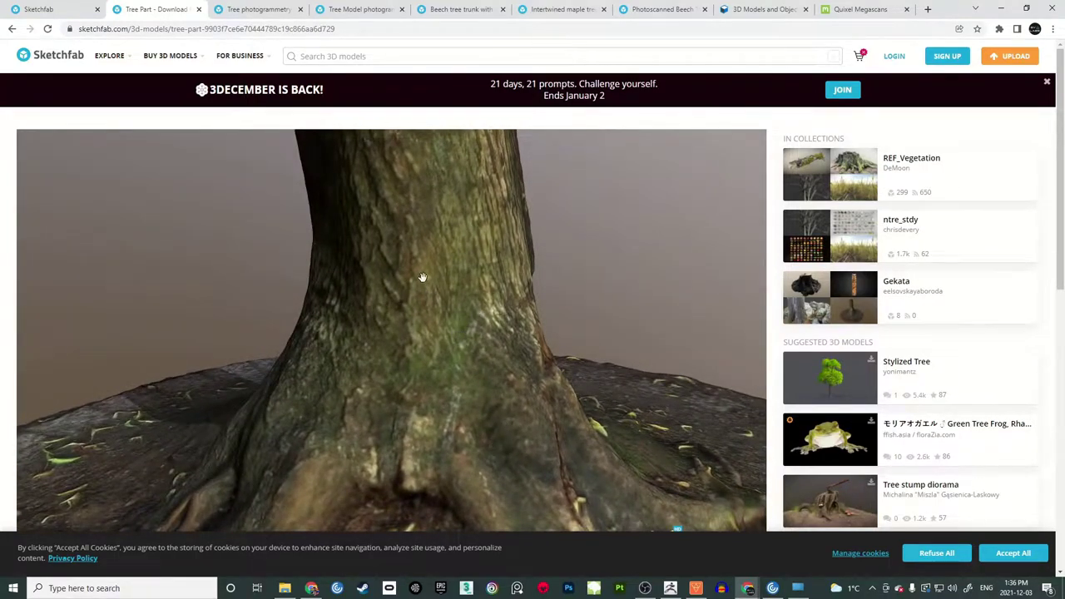
pyautogui.scroll(-5, 422, 279)
pyautogui.moveTo(428, 316); pyautogui.dragTo(407, 378)
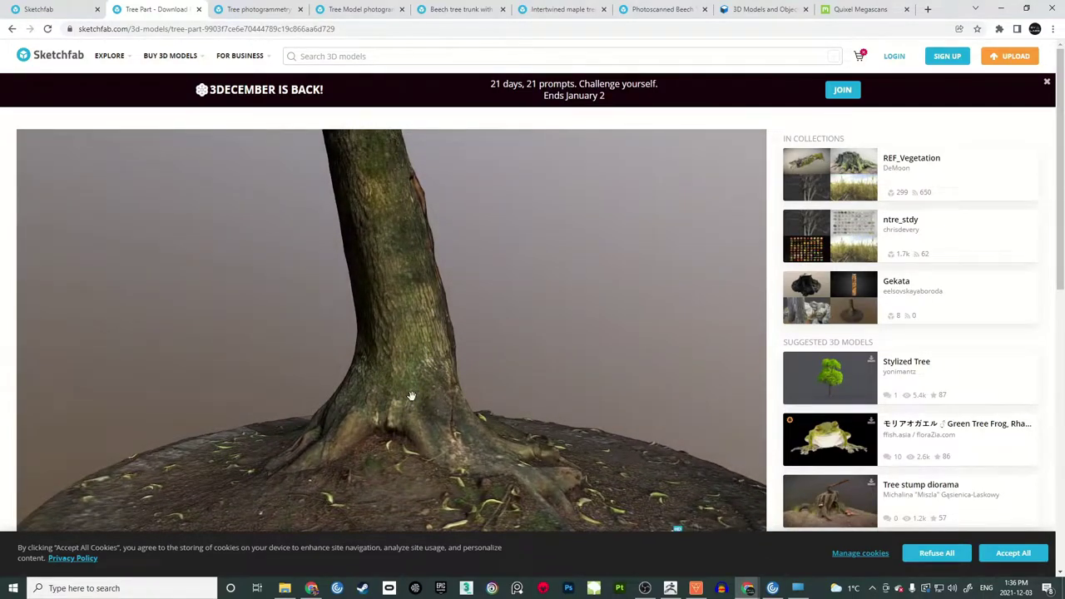
# Switch to the Tree photogrammetry scan page and compare the shape of its forked trunks and spreading roots.
pyautogui.click(243, 7)
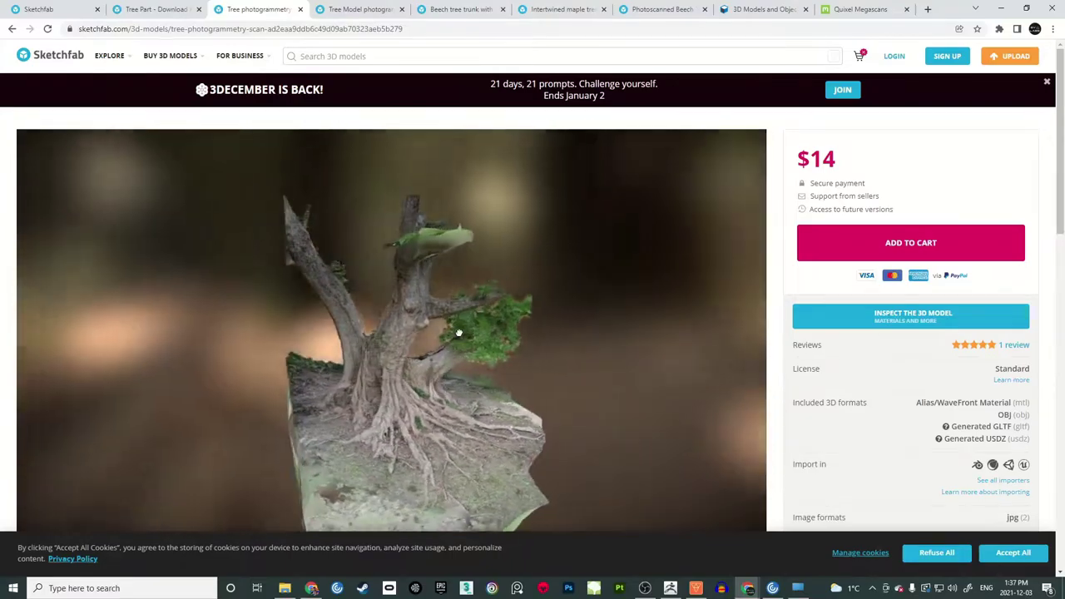
pyautogui.scroll(2, 437, 388)
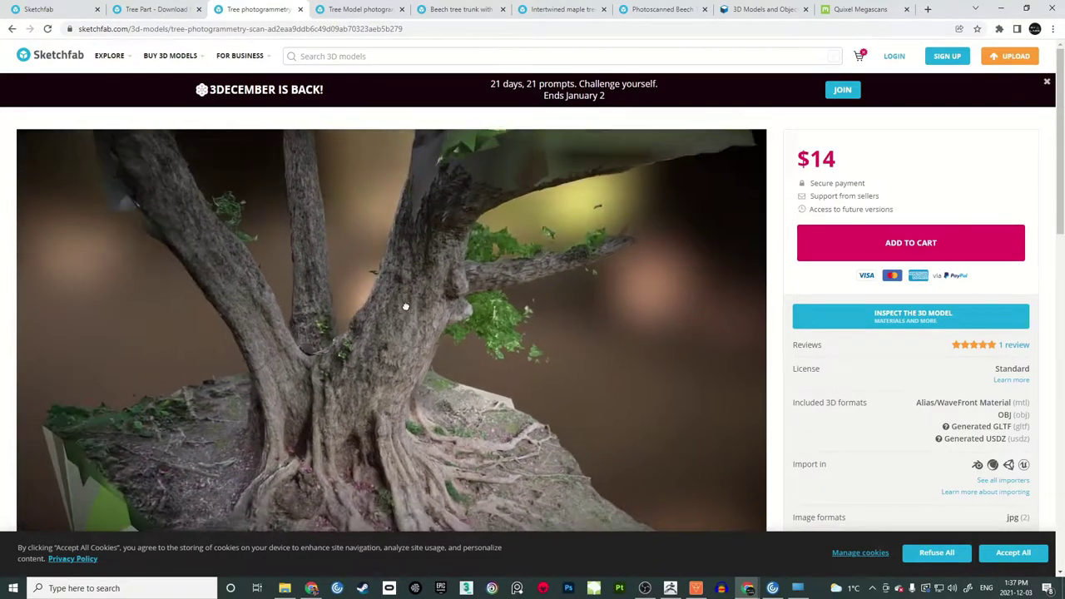
pyautogui.moveTo(394, 205); pyautogui.dragTo(402, 275)
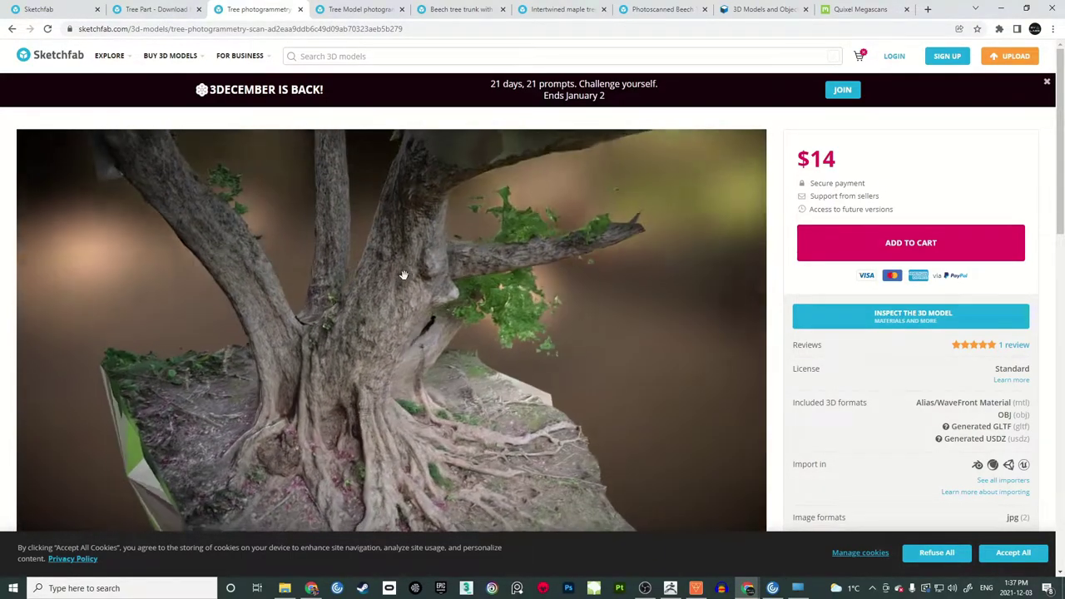
# Switch to the Tree Model photogrammetry scan page and examine its fluted trunk, branches and root base from different sides and distances.
pyautogui.click(358, 9)
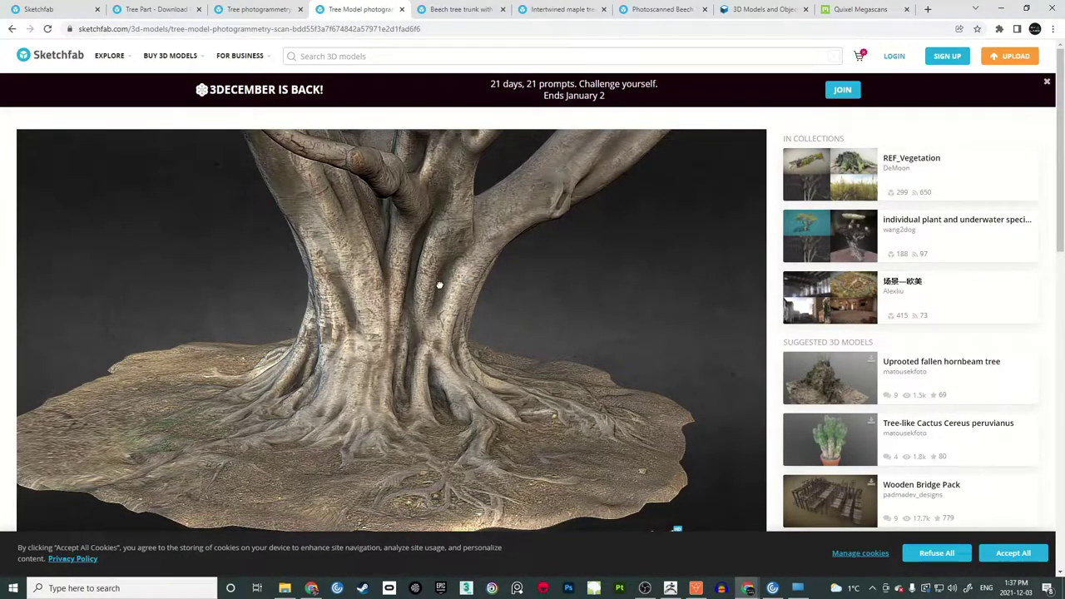
pyautogui.moveTo(447, 283); pyautogui.dragTo(400, 271)
pyautogui.scroll(-6, 412, 298)
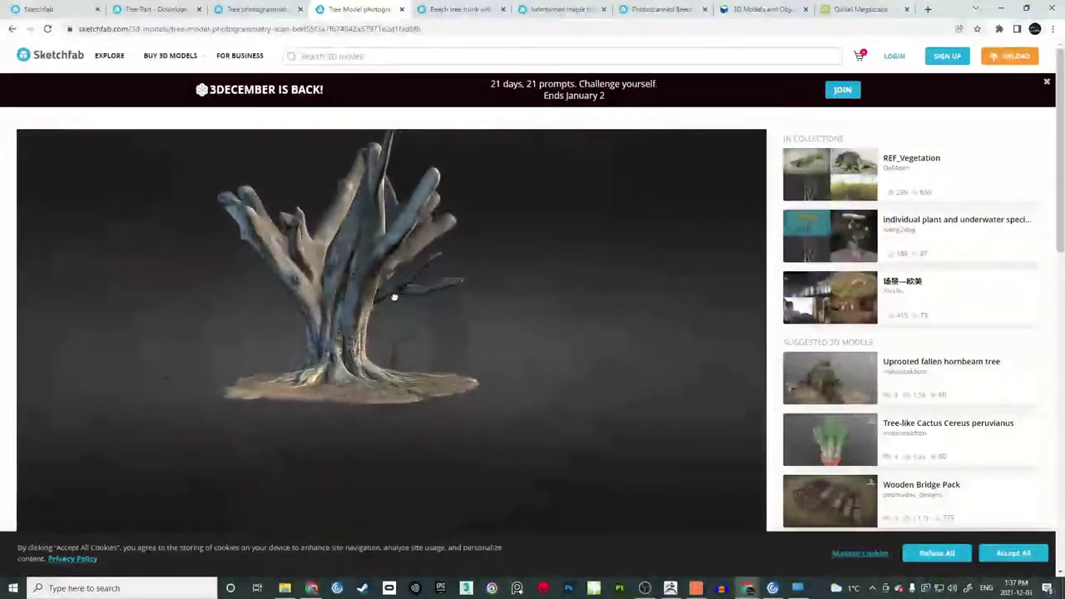
pyautogui.scroll(6, 434, 303)
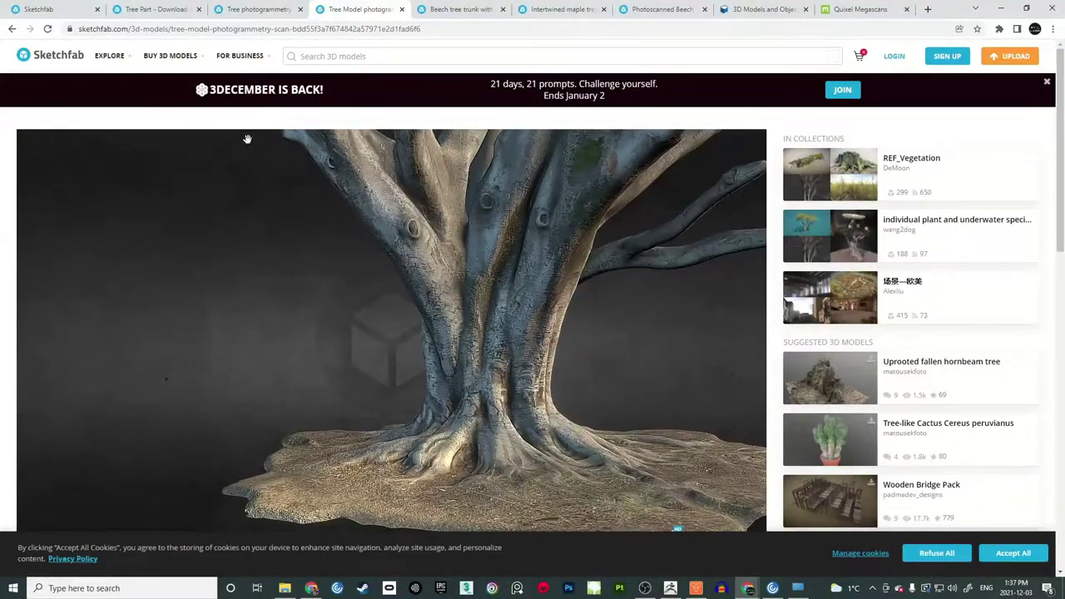
pyautogui.scroll(5, 566, 332)
pyautogui.moveTo(472, 318)
pyautogui.mouseDown()
pyautogui.moveTo(500, 294)
pyautogui.moveTo(455, 297)
pyautogui.mouseUp()
pyautogui.moveTo(574, 313)
pyautogui.mouseDown()
pyautogui.moveTo(442, 321)
pyautogui.moveTo(537, 326)
pyautogui.moveTo(463, 345)
pyautogui.moveTo(494, 338)
pyautogui.moveTo(442, 330)
pyautogui.moveTo(434, 347)
pyautogui.moveTo(458, 326)
pyautogui.mouseUp()
# Capture a 1033x719 area of the tree and mark two trunk heights with horizontal red arrows and a vertical line between them.
pyautogui.press('Print')
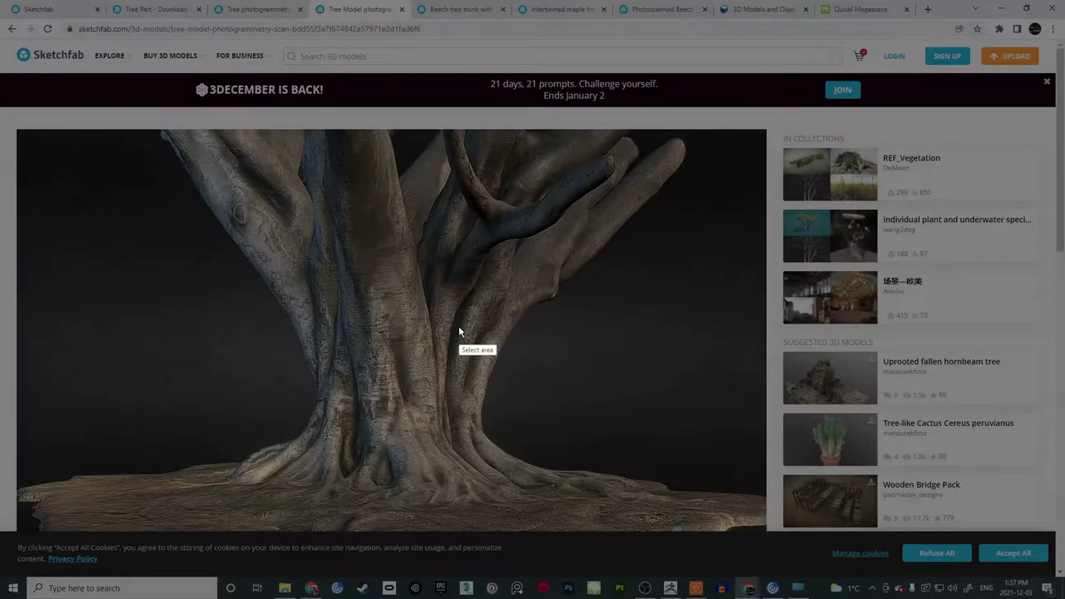
pyautogui.moveTo(142, 133); pyautogui.dragTo(716, 532)
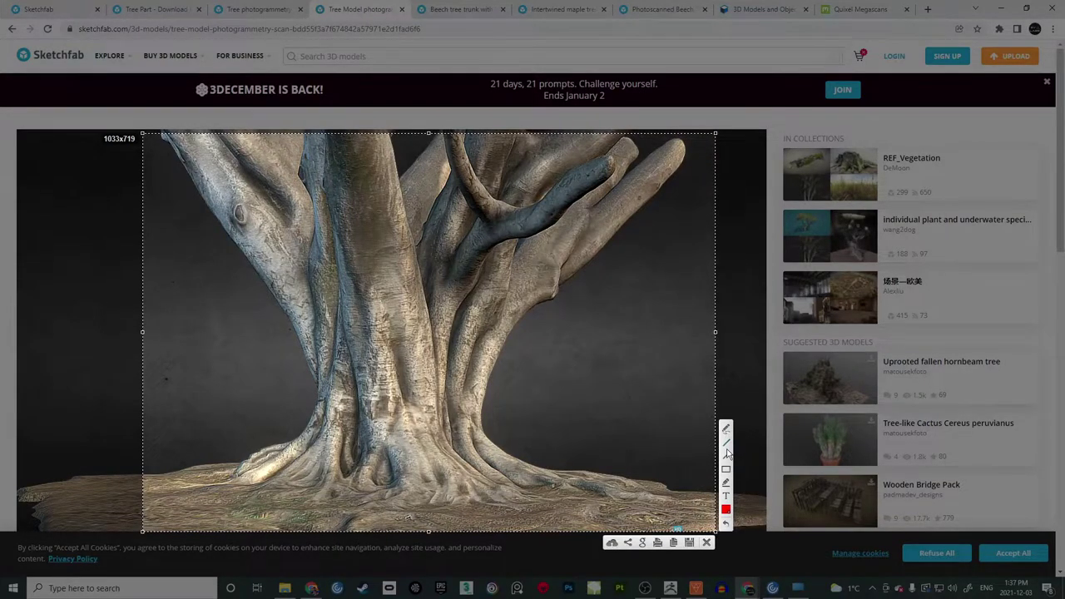
pyautogui.moveTo(641, 439); pyautogui.dragTo(474, 443)
pyautogui.moveTo(681, 320); pyautogui.dragTo(515, 323)
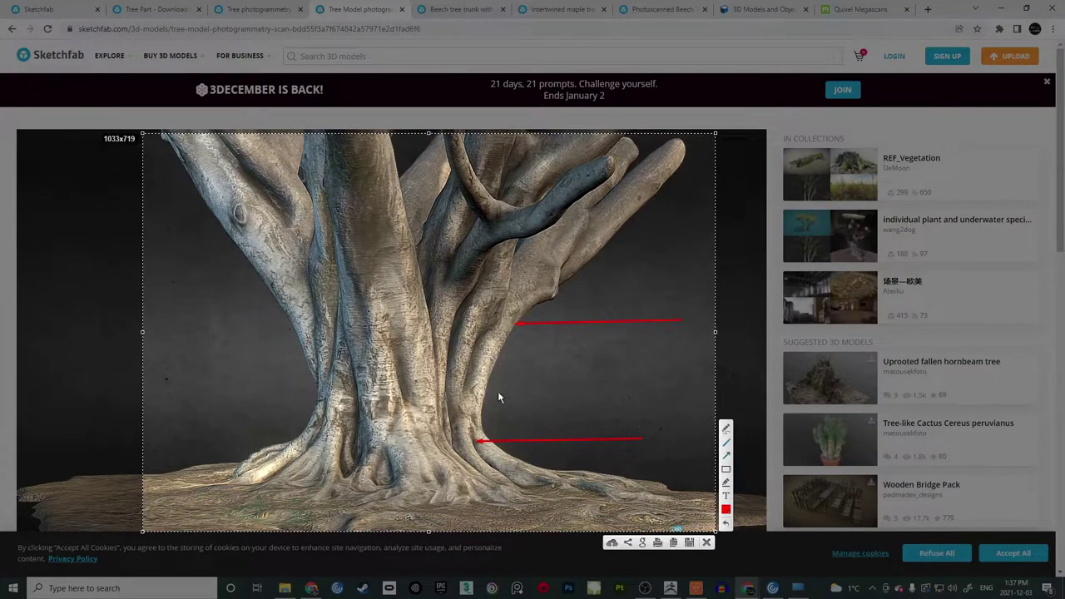
pyautogui.moveTo(478, 339); pyautogui.dragTo(478, 438)
# Draw freehand arrowheads on the vertical line and red curves along the central trunk's edge, and discard the capture.
pyautogui.click(726, 430)
pyautogui.moveTo(471, 348)
pyautogui.mouseDown()
pyautogui.moveTo(482, 344)
pyautogui.moveTo(490, 371)
pyautogui.mouseUp()
pyautogui.moveTo(469, 414); pyautogui.dragTo(479, 426)
pyautogui.moveTo(434, 381)
pyautogui.mouseDown()
pyautogui.moveTo(406, 337)
pyautogui.moveTo(428, 319)
pyautogui.moveTo(407, 250)
pyautogui.moveTo(415, 208)
pyautogui.moveTo(405, 140)
pyautogui.mouseUp()
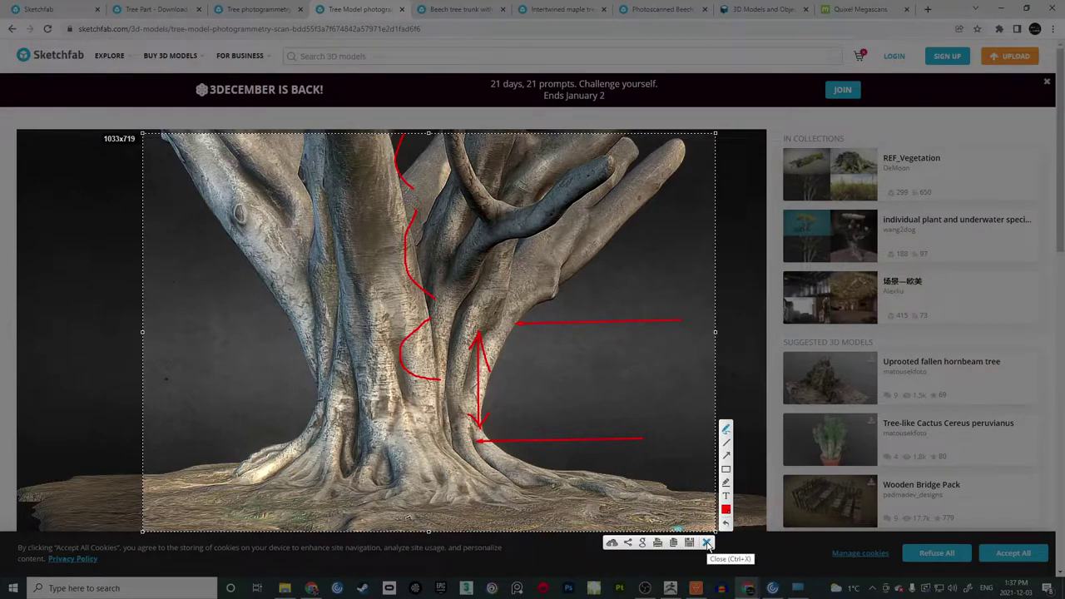
pyautogui.press('Escape')
pyautogui.moveTo(566, 364); pyautogui.dragTo(514, 373)
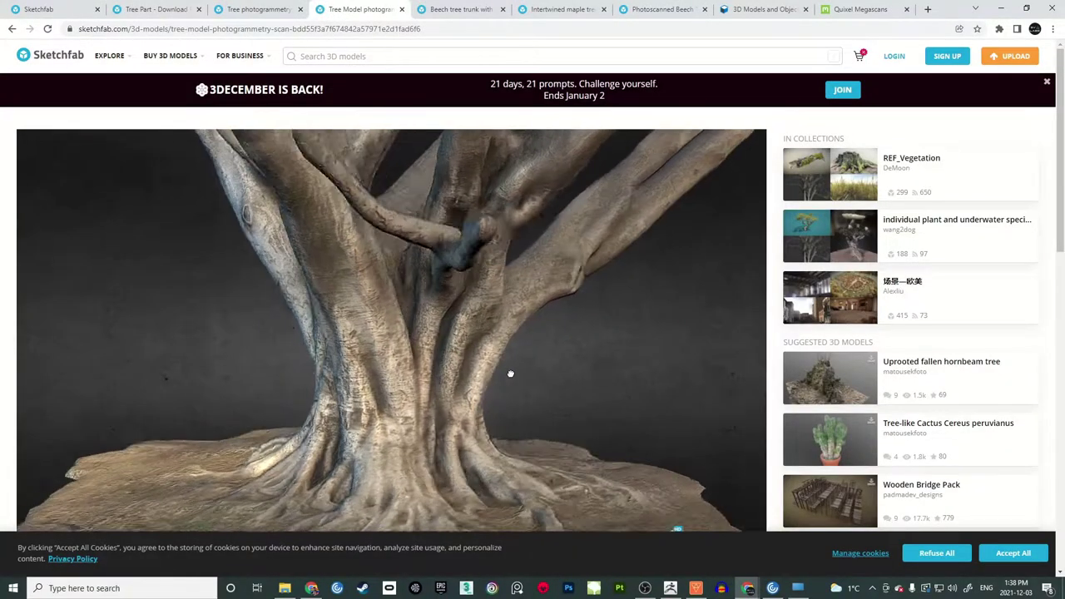
# Switch to the Beech tree trunk with rough bark page, view the whole trunk and look over the model's details.
pyautogui.click(454, 10)
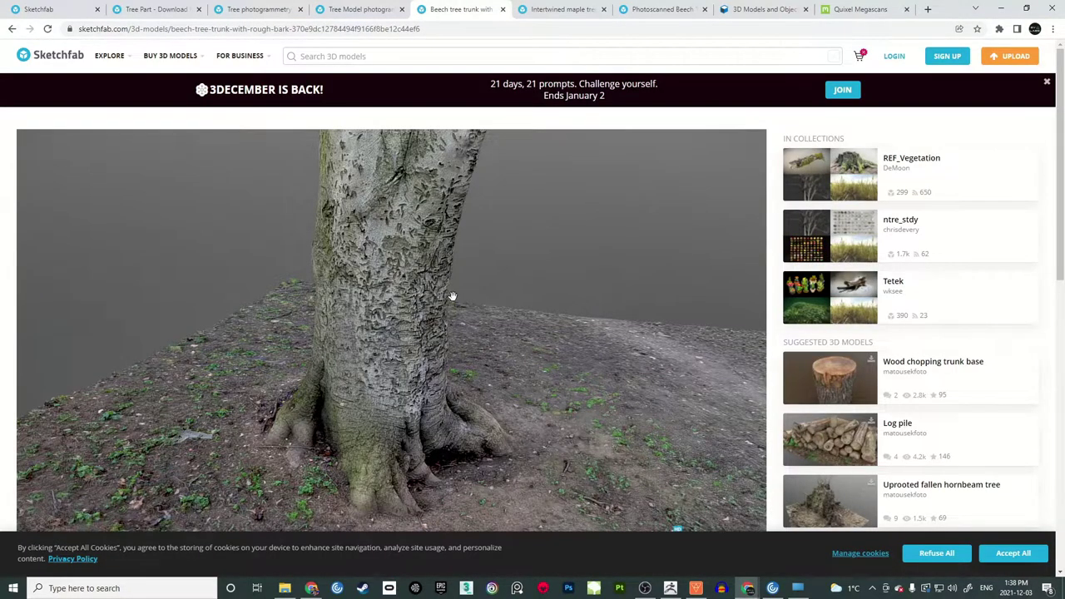
pyautogui.moveTo(434, 282); pyautogui.dragTo(492, 272)
pyautogui.scroll(-3, 488, 278)
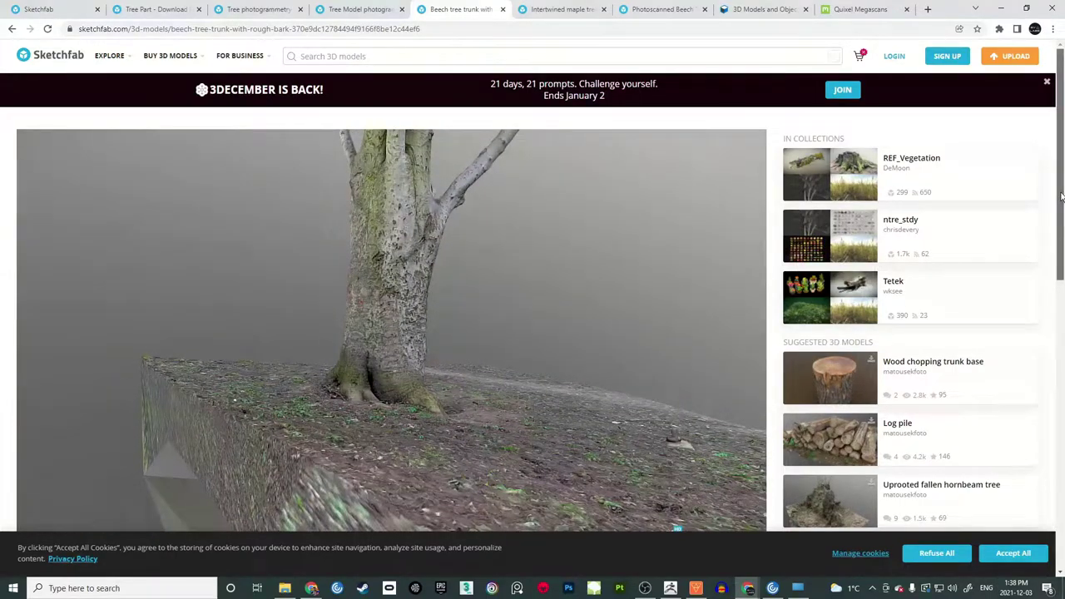
pyautogui.scroll(-1, 1061, 283)
pyautogui.moveTo(1061, 283); pyautogui.dragTo(1062, 399)
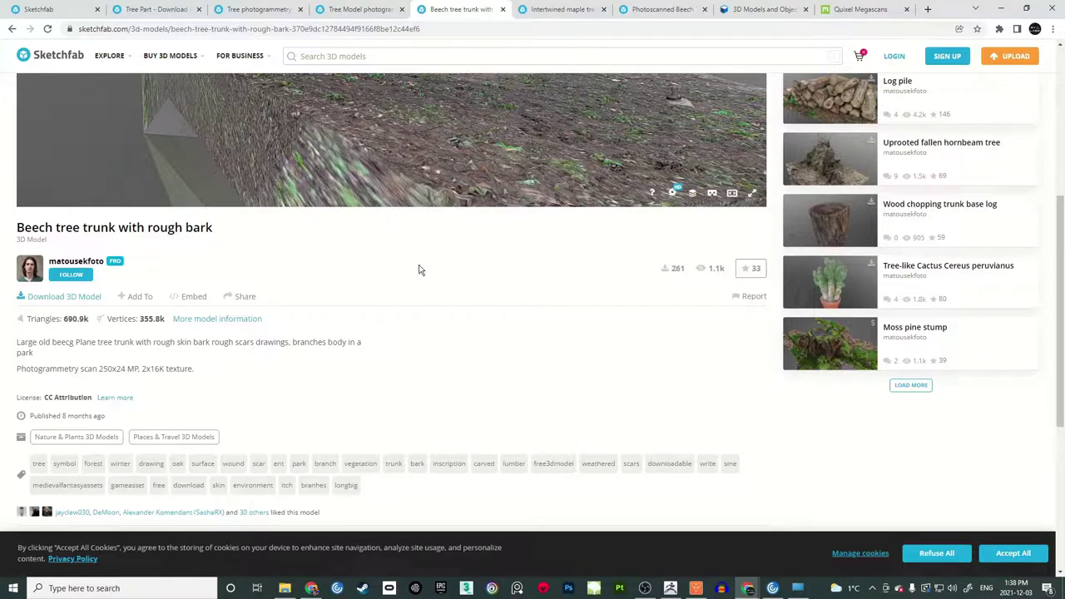
pyautogui.scroll(4, 925, 230)
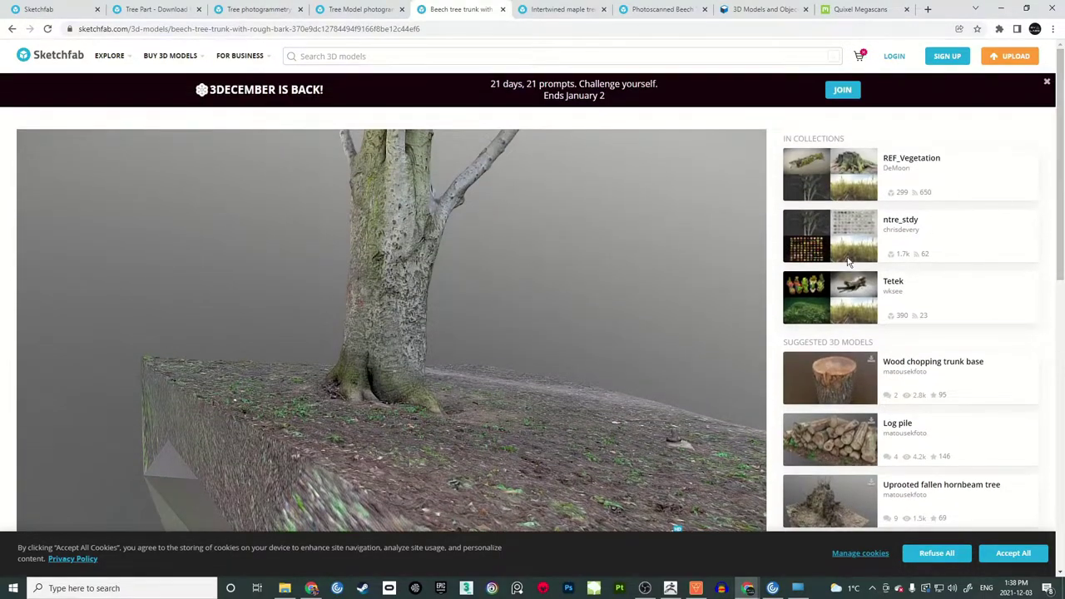
# Inspect the beech trunk's bark surface at close range and read the scan and texture information in the model's description.
pyautogui.scroll(10, 435, 313)
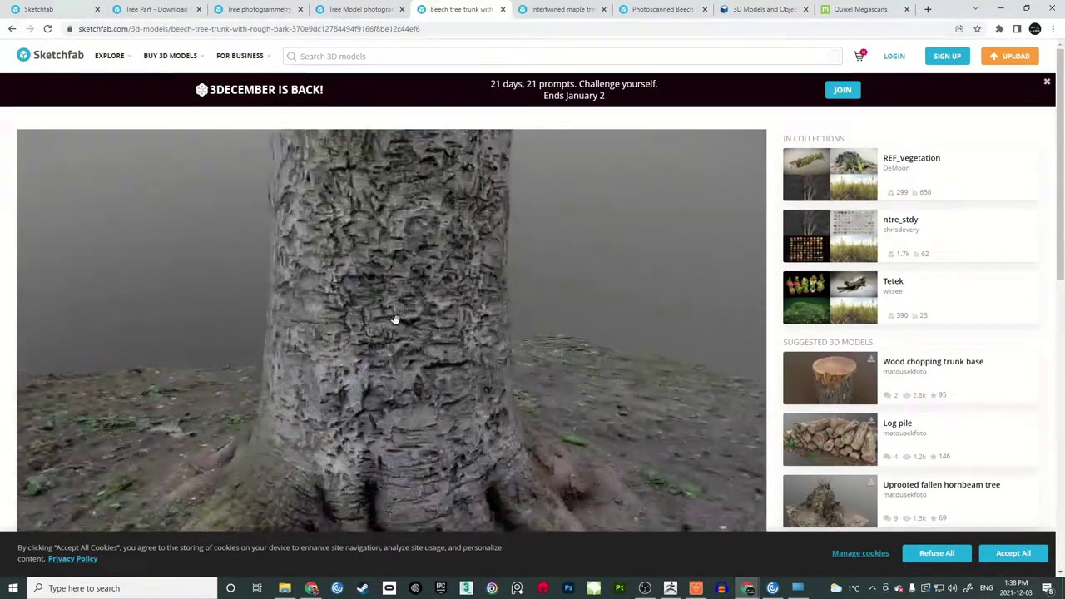
pyautogui.scroll(8, 424, 316)
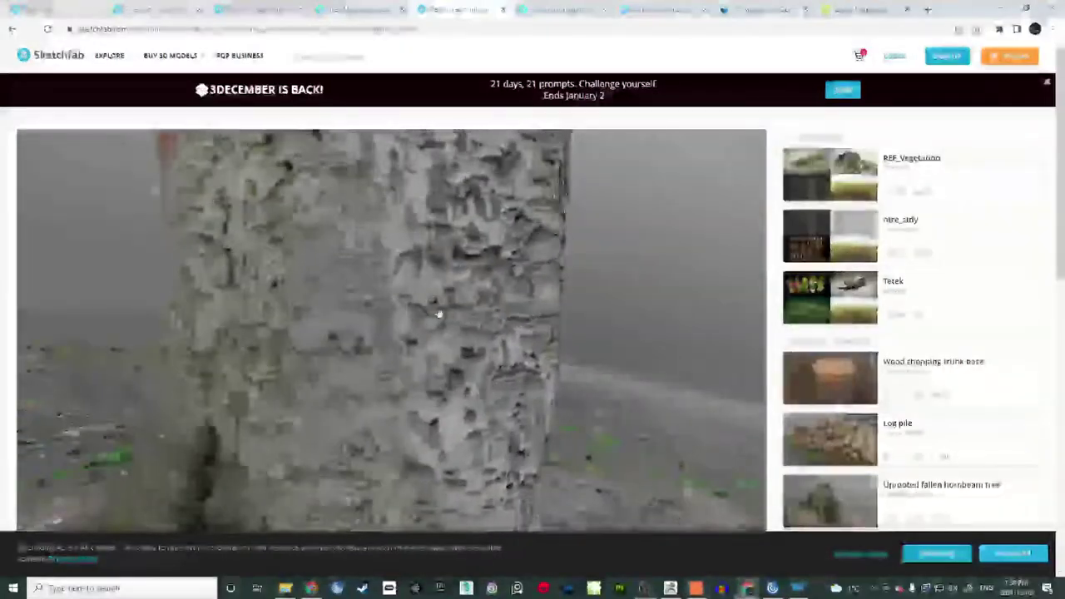
pyautogui.scroll(-5, 436, 313)
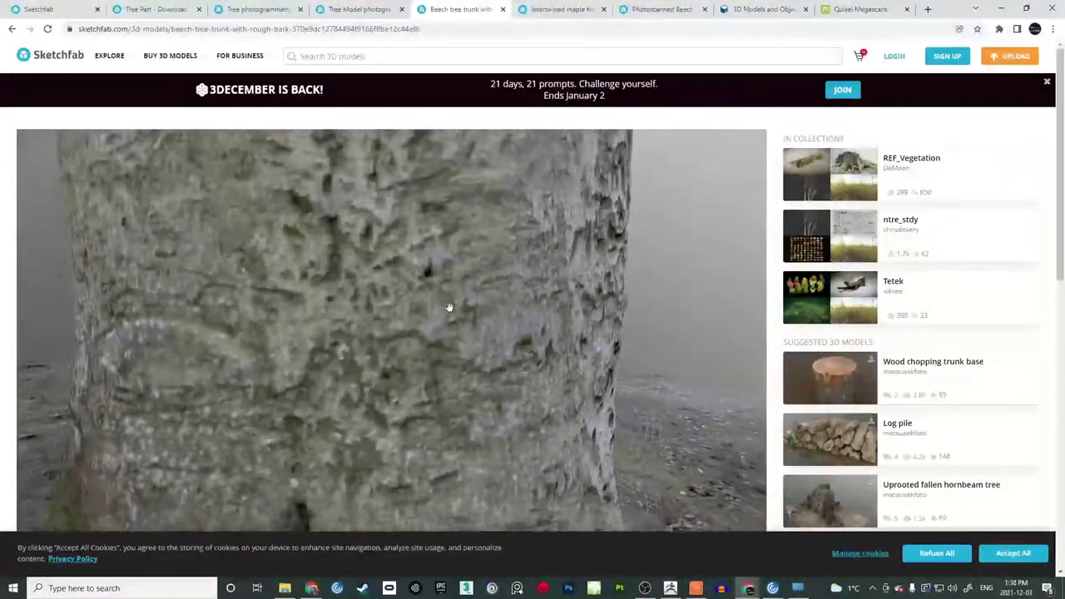
pyautogui.scroll(-5, 441, 312)
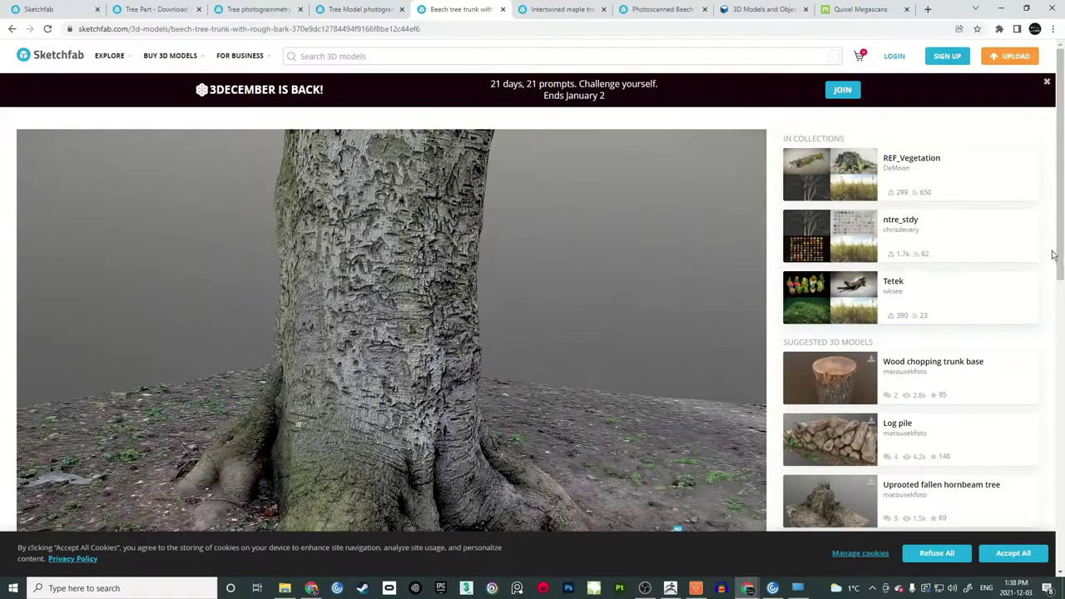
pyautogui.moveTo(1059, 221); pyautogui.dragTo(1063, 384)
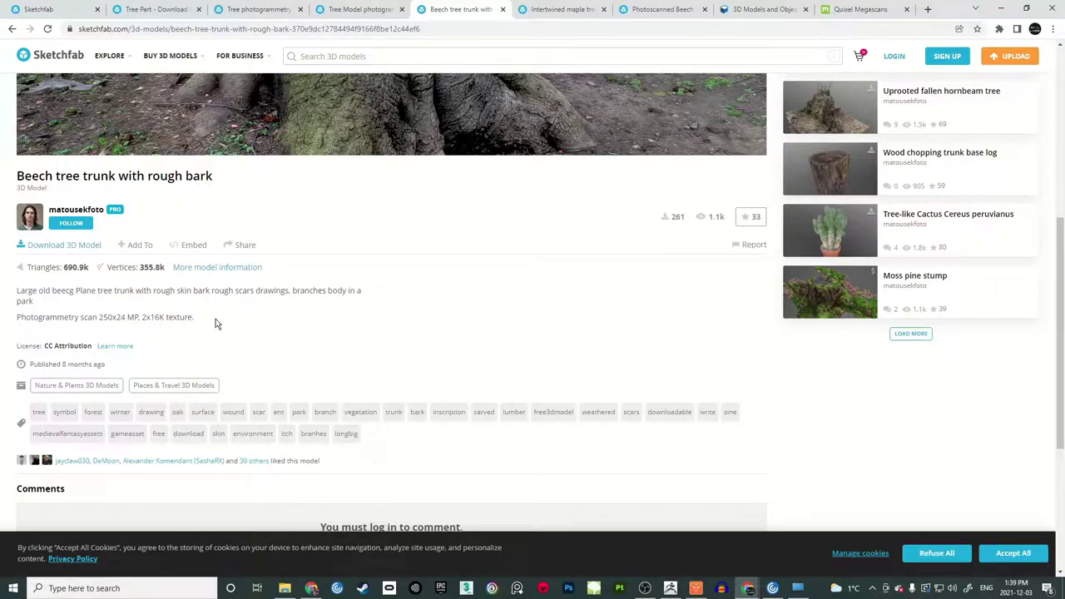
pyautogui.scroll(4, 824, 243)
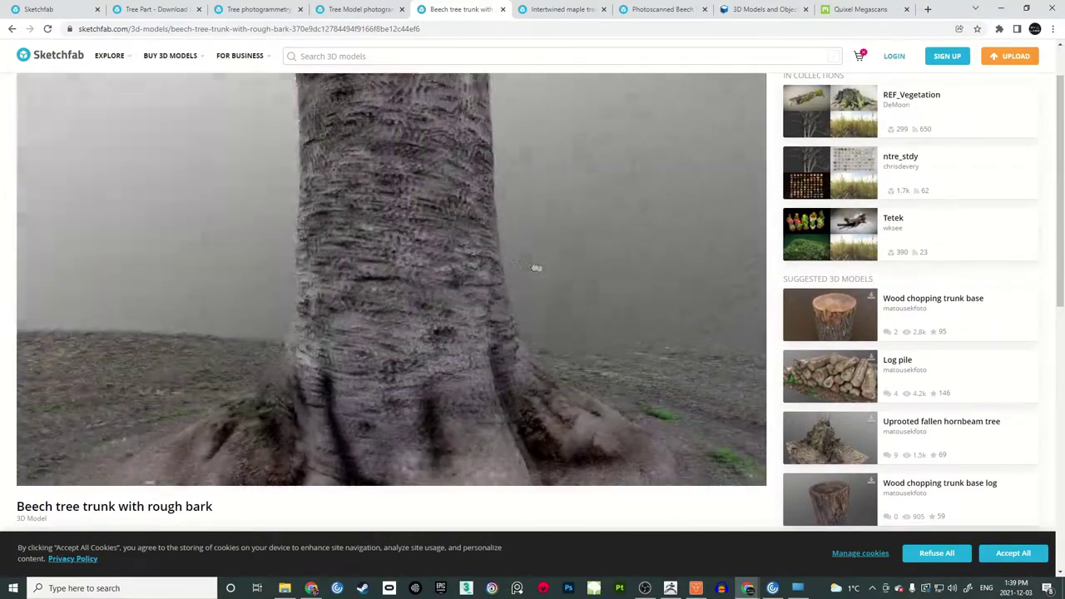
# Examine the beech trunk's base from several sides, including how its separate roots enter the ground.
pyautogui.moveTo(535, 267); pyautogui.dragTo(417, 287)
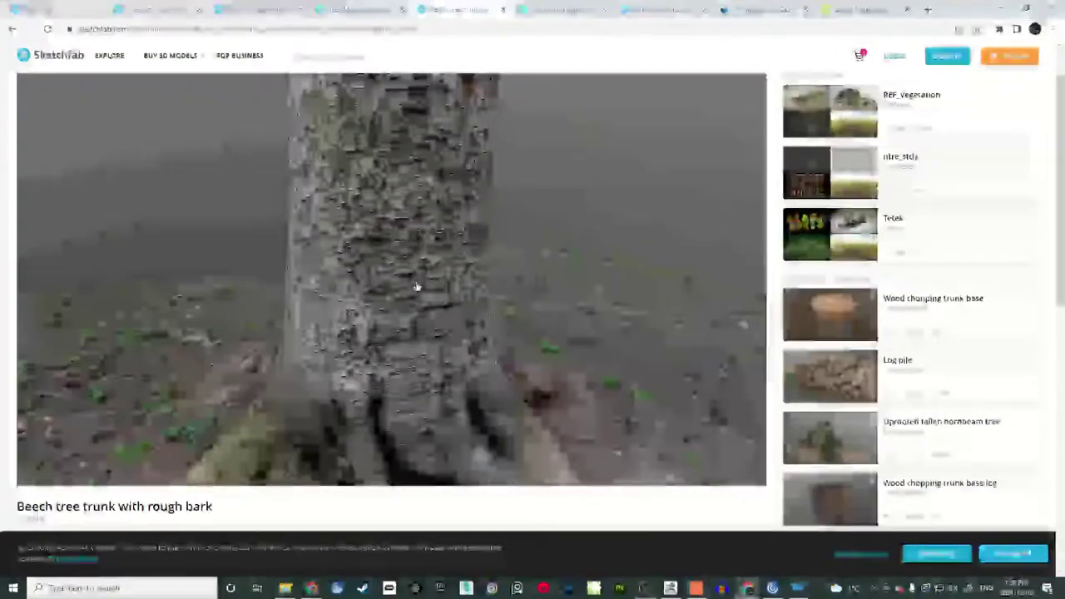
pyautogui.moveTo(499, 278); pyautogui.dragTo(397, 281)
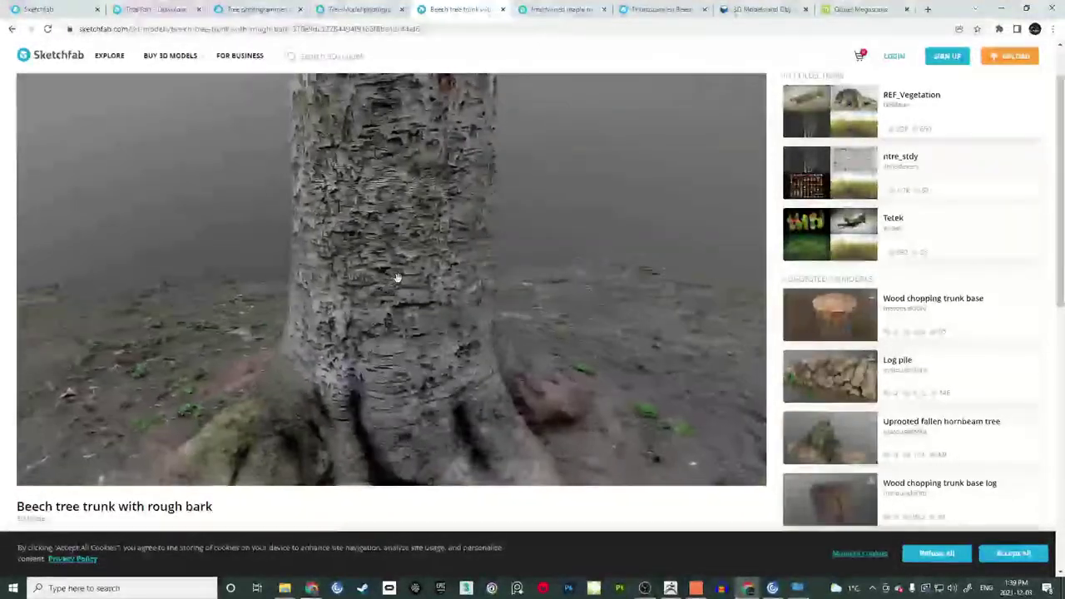
pyautogui.scroll(2, 399, 276)
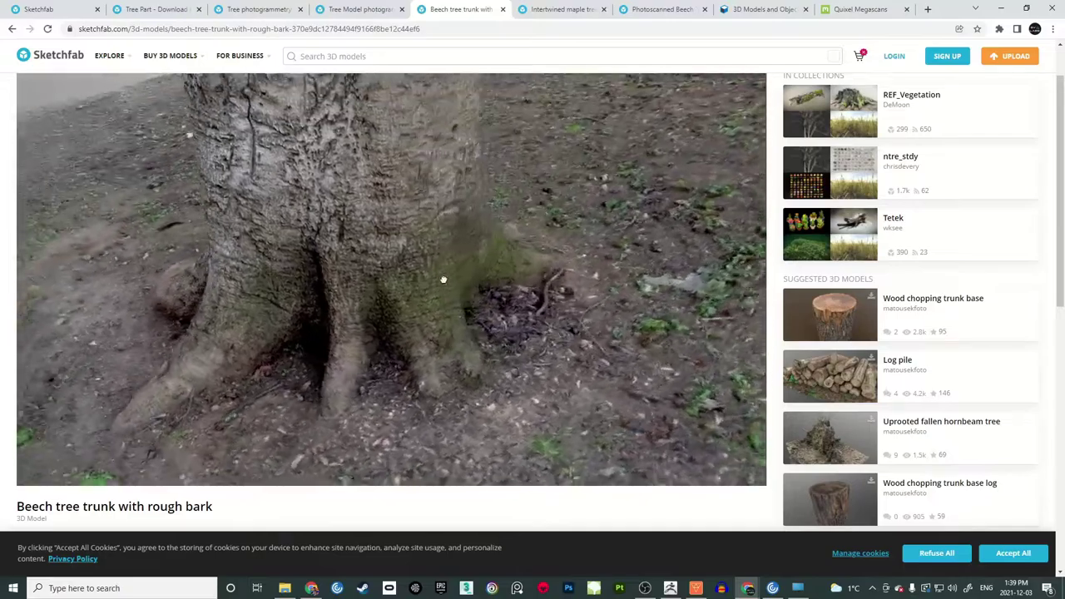
pyautogui.moveTo(443, 280); pyautogui.dragTo(430, 284)
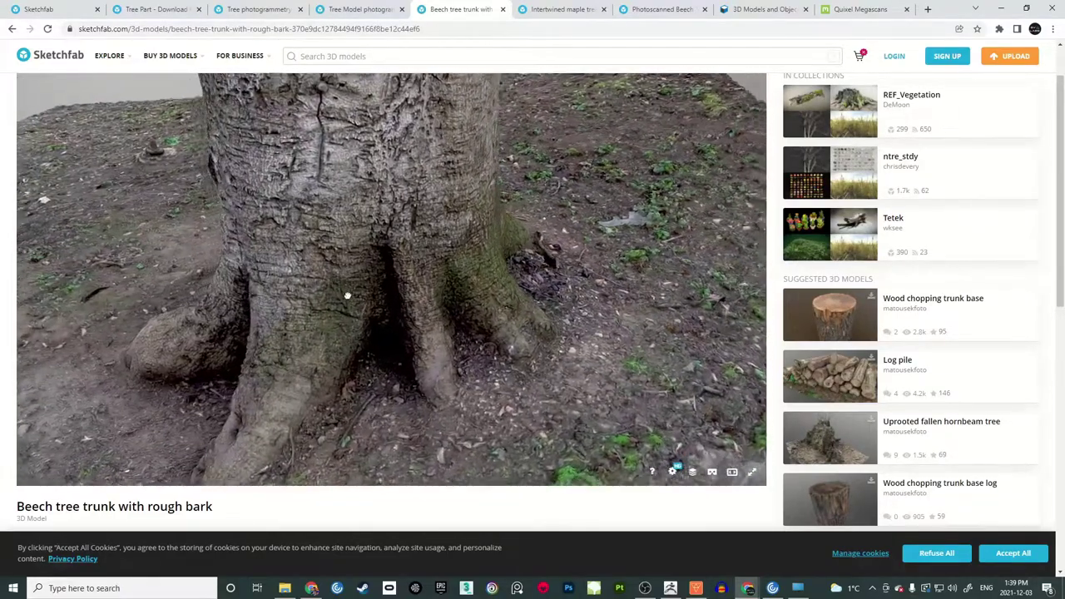
pyautogui.moveTo(347, 295)
pyautogui.mouseDown()
pyautogui.moveTo(372, 287)
pyautogui.moveTo(388, 254)
pyautogui.moveTo(463, 266)
pyautogui.moveTo(325, 269)
pyautogui.moveTo(452, 262)
pyautogui.moveTo(343, 262)
pyautogui.mouseUp()
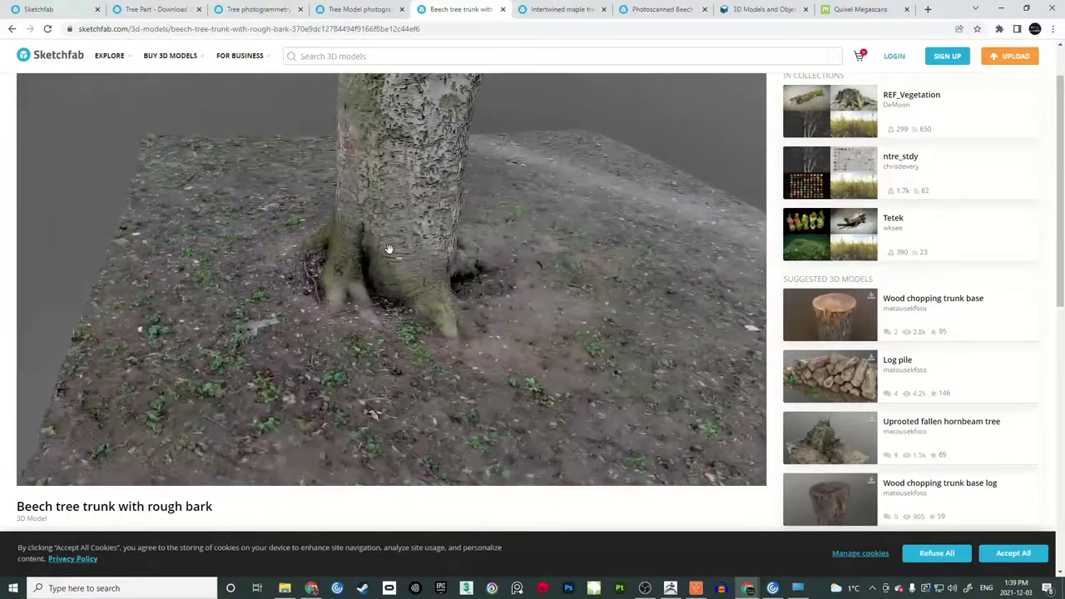
# Examine the beech's upper trunk, including its branch junctions, cut-branch knots and the surrounding bark folds.
pyautogui.moveTo(444, 256)
pyautogui.mouseDown()
pyautogui.moveTo(426, 261)
pyautogui.moveTo(407, 292)
pyautogui.mouseUp()
pyautogui.scroll(3, 421, 275)
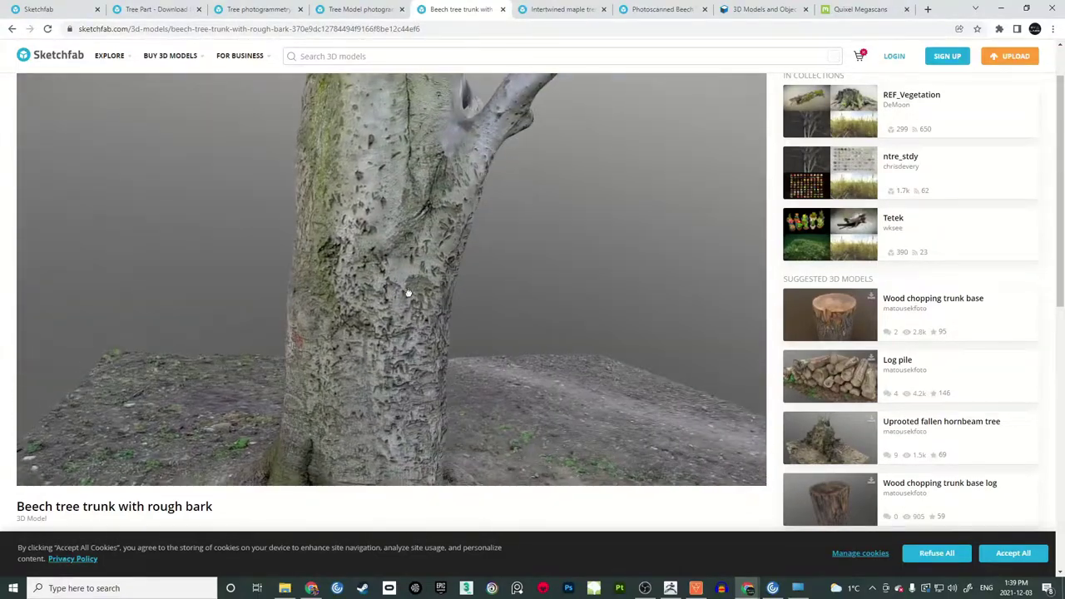
pyautogui.moveTo(438, 225)
pyautogui.mouseDown()
pyautogui.moveTo(453, 247)
pyautogui.moveTo(362, 248)
pyautogui.mouseUp()
pyautogui.moveTo(445, 268)
pyautogui.mouseDown()
pyautogui.moveTo(418, 250)
pyautogui.moveTo(466, 258)
pyautogui.mouseUp()
pyautogui.moveTo(429, 225)
pyautogui.mouseDown()
pyautogui.moveTo(435, 288)
pyautogui.moveTo(478, 281)
pyautogui.moveTo(504, 251)
pyautogui.moveTo(455, 238)
pyautogui.moveTo(485, 236)
pyautogui.moveTo(492, 270)
pyautogui.mouseUp()
pyautogui.moveTo(490, 219)
pyautogui.mouseDown()
pyautogui.moveTo(507, 226)
pyautogui.moveTo(341, 219)
pyautogui.moveTo(354, 251)
pyautogui.moveTo(377, 253)
pyautogui.mouseUp()
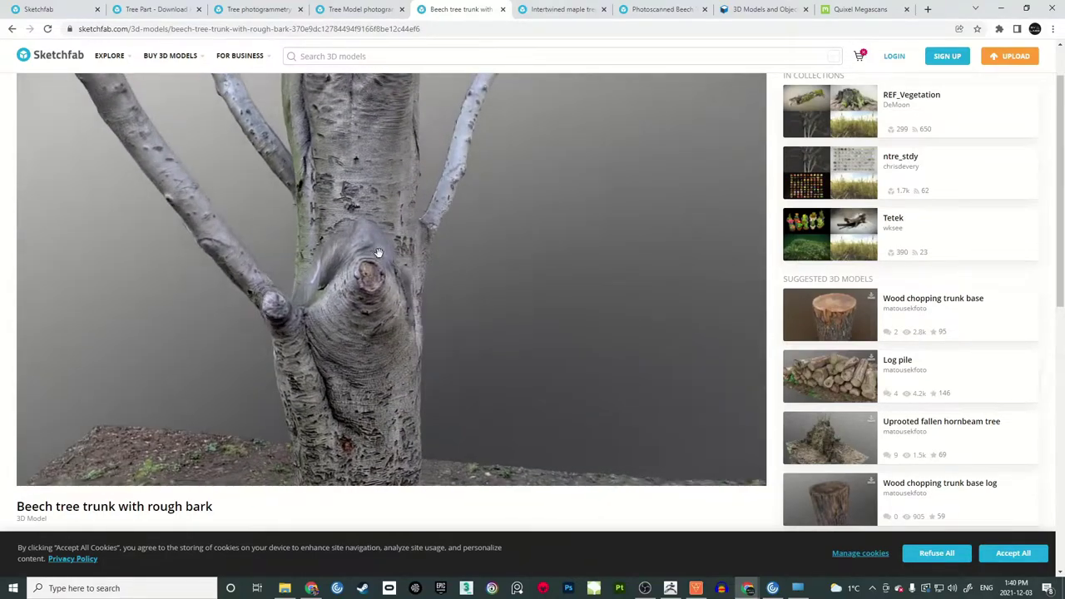
pyautogui.scroll(3, 369, 256)
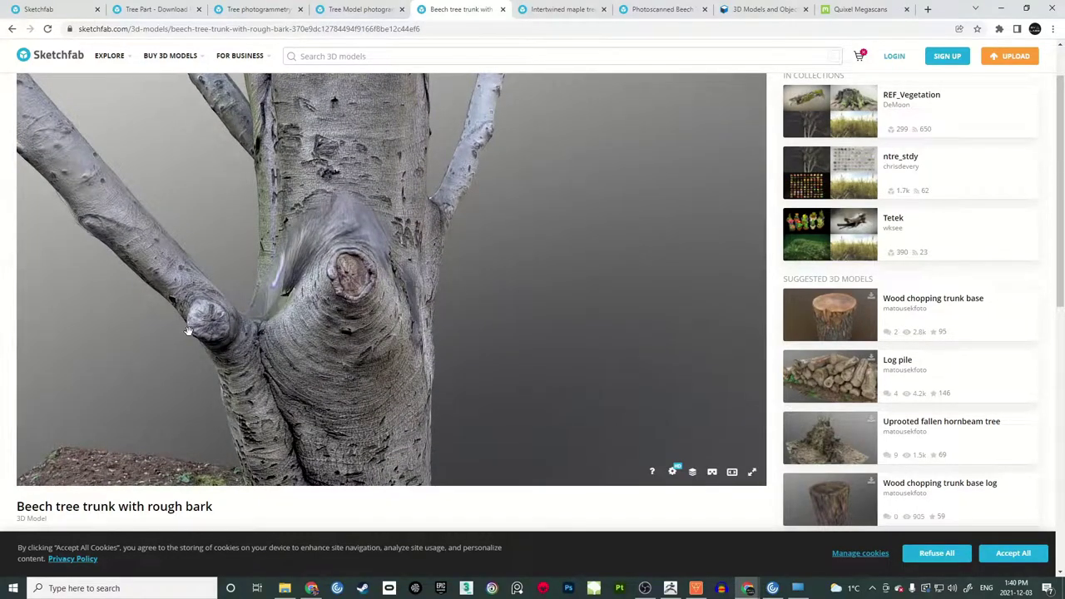
# View the beech's branches and whole trunk, and select a screen-capture area around the tree.
pyautogui.moveTo(344, 281)
pyautogui.mouseDown()
pyautogui.moveTo(445, 266)
pyautogui.moveTo(392, 274)
pyautogui.moveTo(397, 253)
pyautogui.moveTo(399, 279)
pyautogui.moveTo(463, 236)
pyautogui.mouseUp()
pyautogui.scroll(-10, 367, 238)
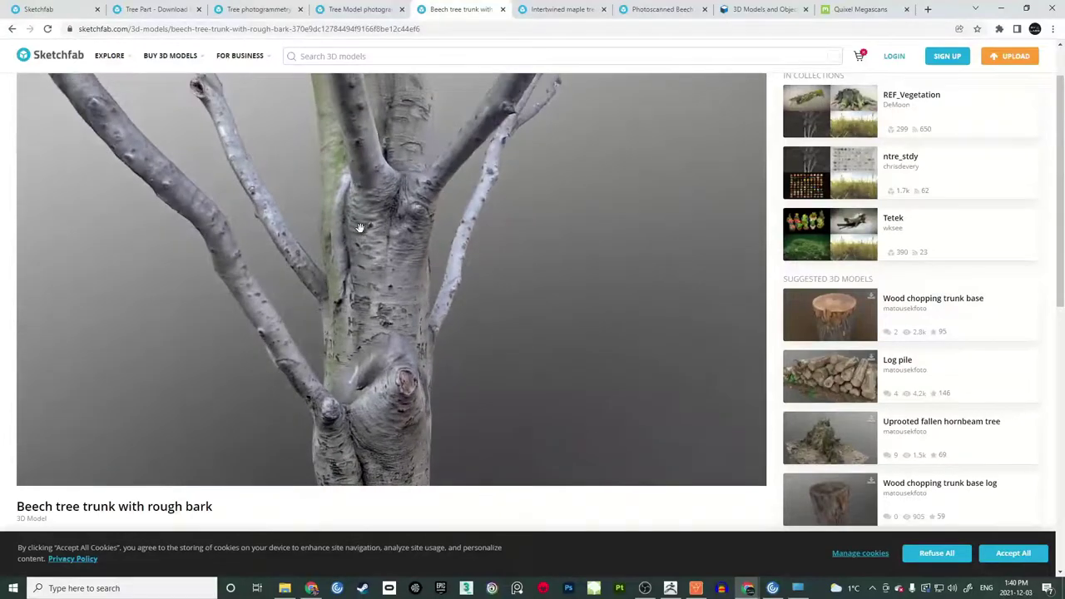
pyautogui.moveTo(439, 237)
pyautogui.mouseDown()
pyautogui.moveTo(392, 228)
pyautogui.moveTo(448, 239)
pyautogui.mouseUp()
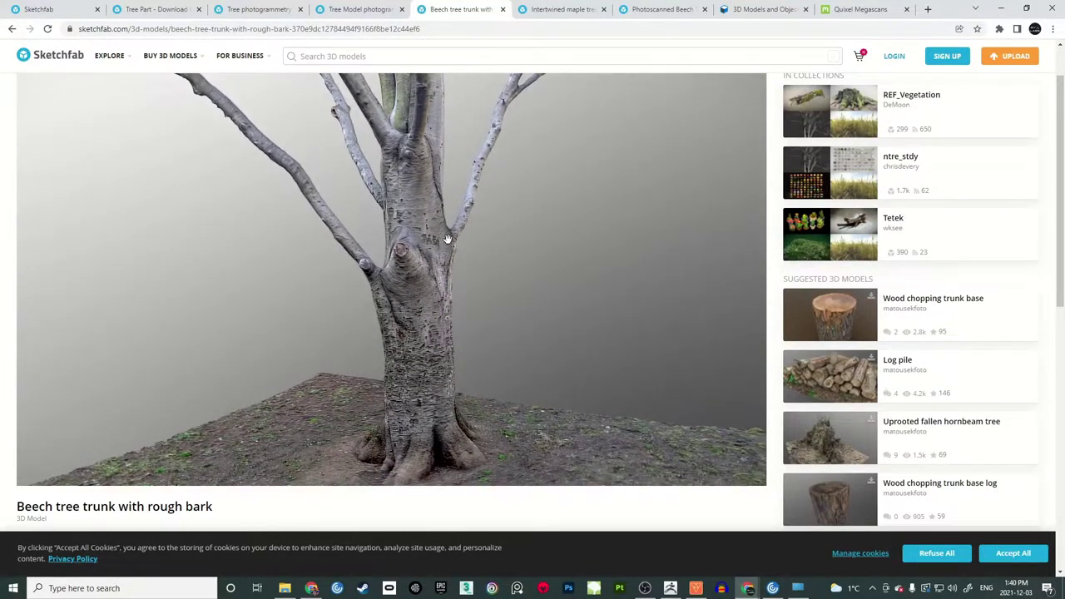
pyautogui.press('Print')
pyautogui.moveTo(193, 86)
pyautogui.mouseDown()
pyautogui.moveTo(392, 345)
pyautogui.moveTo(580, 472)
pyautogui.moveTo(644, 480)
pyautogui.mouseUp()
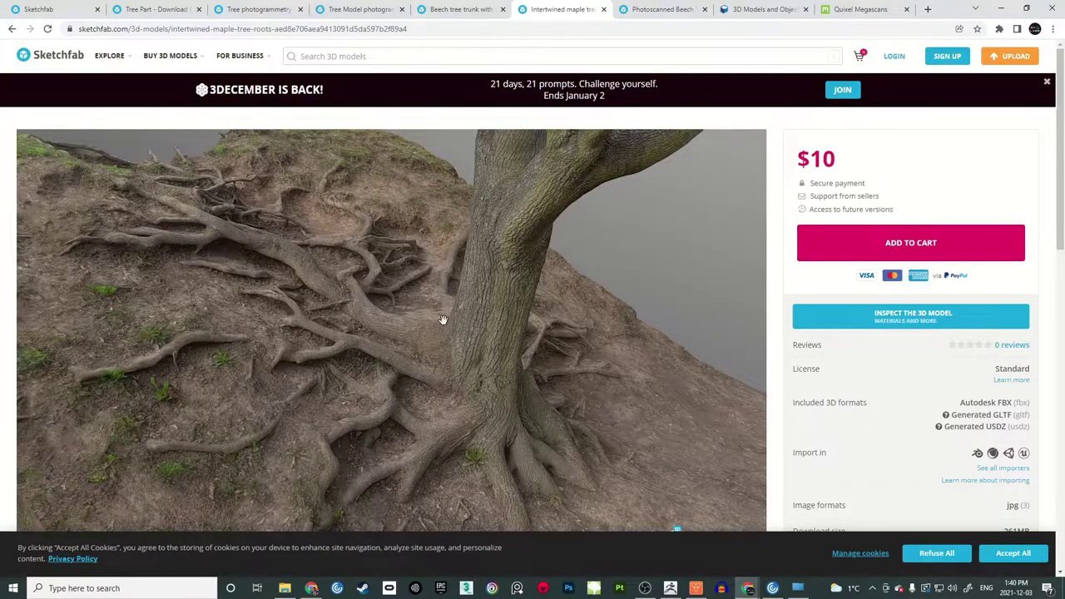
# Examine the intertwined maple tree's roots and trunk bark, and read the model's scan and texture description.
pyautogui.moveTo(443, 318)
pyautogui.mouseDown()
pyautogui.moveTo(475, 288)
pyautogui.moveTo(512, 303)
pyautogui.moveTo(475, 319)
pyautogui.moveTo(435, 311)
pyautogui.moveTo(459, 308)
pyautogui.moveTo(397, 359)
pyautogui.moveTo(458, 352)
pyautogui.moveTo(495, 323)
pyautogui.moveTo(458, 357)
pyautogui.moveTo(490, 353)
pyautogui.moveTo(449, 344)
pyautogui.moveTo(463, 331)
pyautogui.moveTo(452, 292)
pyautogui.moveTo(488, 288)
pyautogui.moveTo(468, 296)
pyautogui.moveTo(509, 307)
pyautogui.moveTo(490, 307)
pyautogui.moveTo(496, 301)
pyautogui.mouseUp()
pyautogui.moveTo(1061, 211); pyautogui.dragTo(1060, 382)
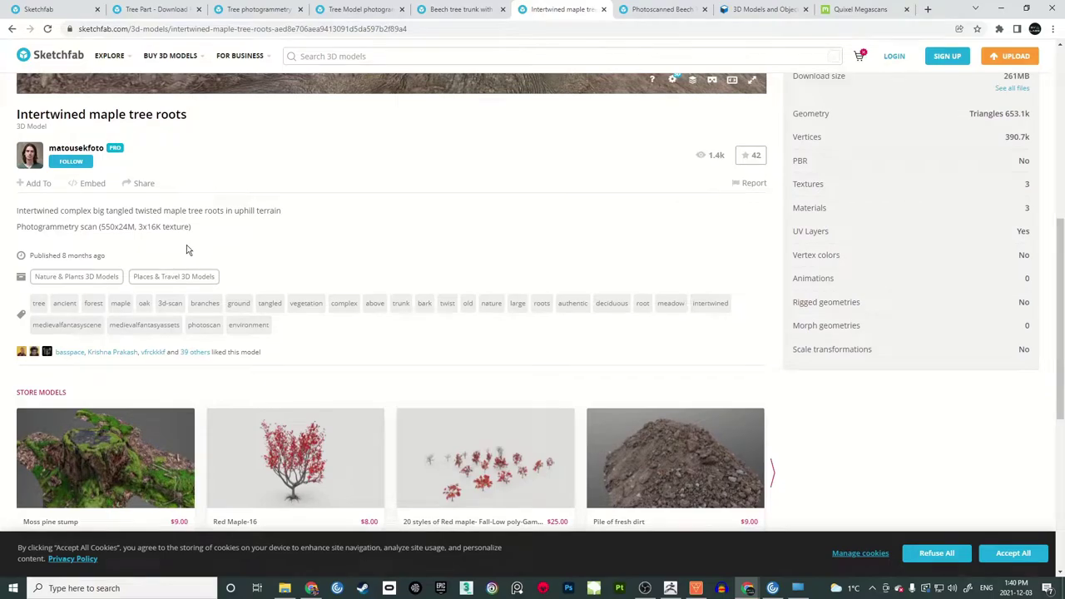
pyautogui.moveTo(1063, 309); pyautogui.dragTo(1061, 135)
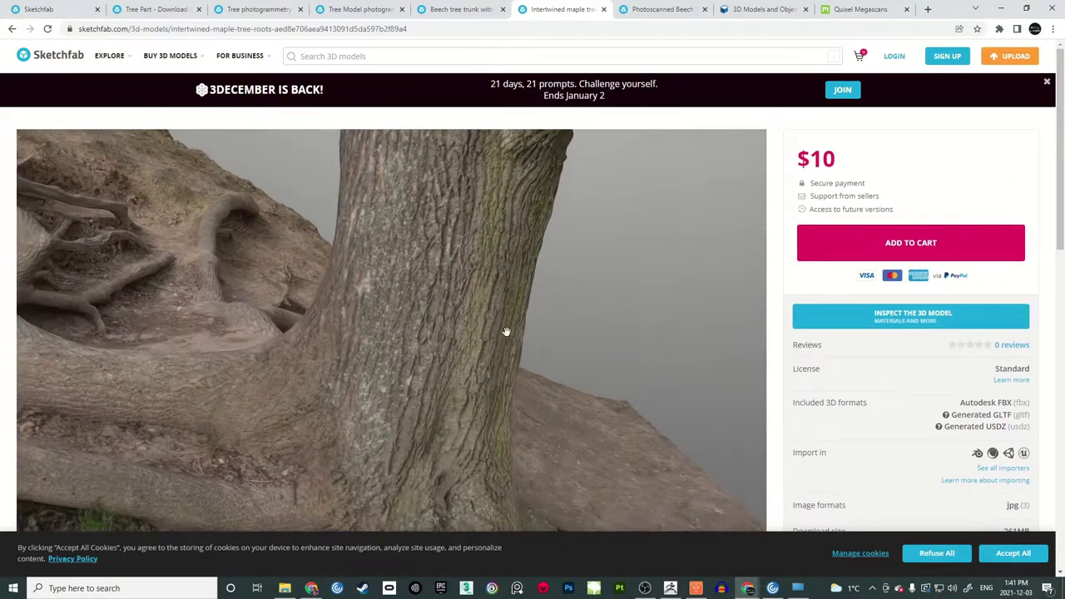
pyautogui.moveTo(506, 331)
pyautogui.mouseDown()
pyautogui.moveTo(442, 333)
pyautogui.moveTo(442, 309)
pyautogui.moveTo(421, 346)
pyautogui.moveTo(402, 344)
pyautogui.moveTo(411, 332)
pyautogui.moveTo(408, 371)
pyautogui.moveTo(397, 357)
pyautogui.moveTo(392, 368)
pyautogui.moveTo(390, 305)
pyautogui.moveTo(308, 314)
pyautogui.moveTo(375, 305)
pyautogui.moveTo(400, 337)
pyautogui.moveTo(388, 312)
pyautogui.moveTo(373, 311)
pyautogui.moveTo(719, 161)
pyautogui.mouseUp()
# Switch to the Photoscanned Beech Tree page and view the whole tree with its crown and roots from several sides.
pyautogui.click(659, 9)
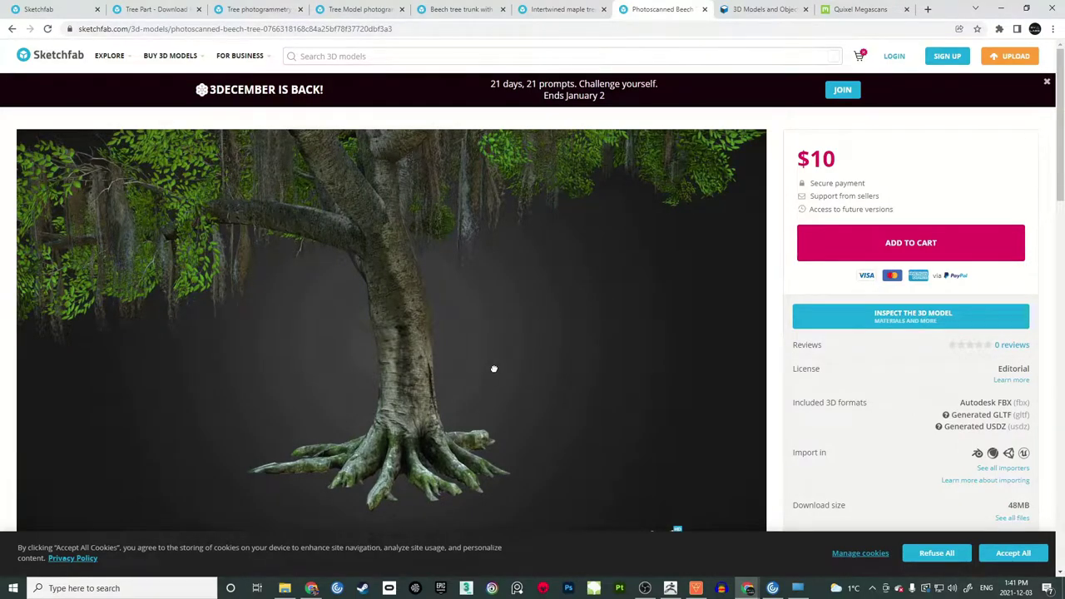
pyautogui.moveTo(494, 369); pyautogui.dragTo(366, 333)
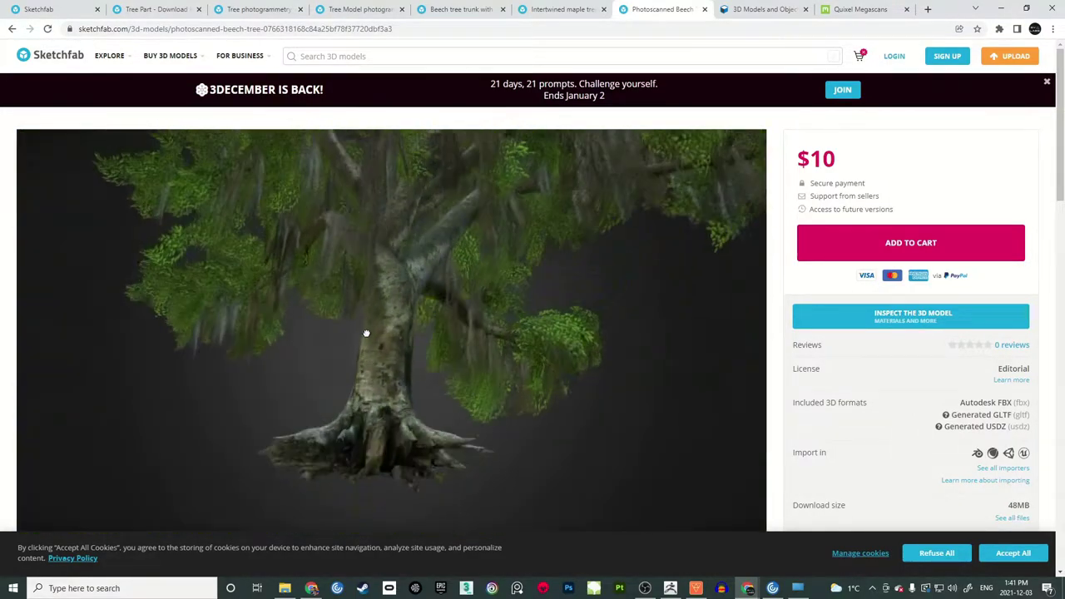
pyautogui.moveTo(365, 384)
pyautogui.mouseDown()
pyautogui.moveTo(357, 363)
pyautogui.moveTo(408, 385)
pyautogui.mouseUp()
pyautogui.scroll(-5, 408, 386)
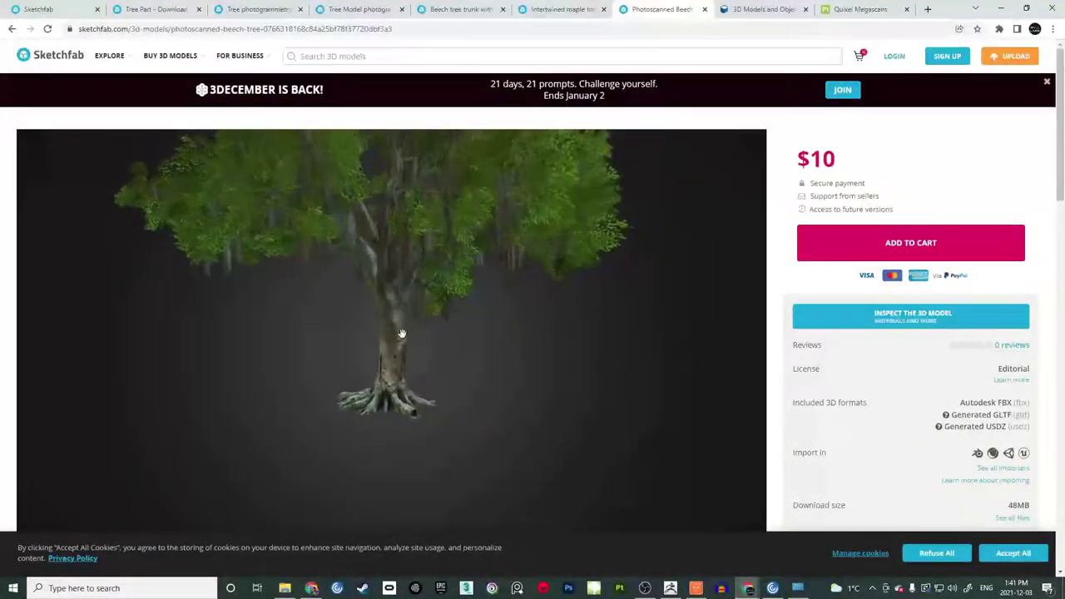
pyautogui.scroll(5, 411, 343)
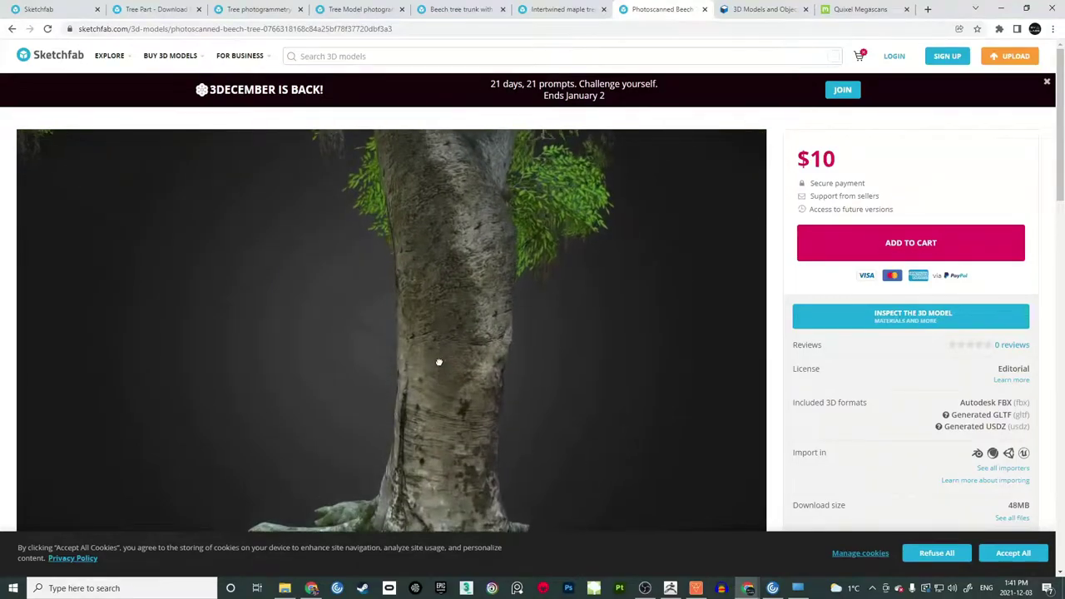
# Inspect the photoscanned beech's trunk bark at close range from several sides, including the transitions between bark textures.
pyautogui.scroll(3, 454, 337)
pyautogui.moveTo(428, 311); pyautogui.dragTo(435, 342)
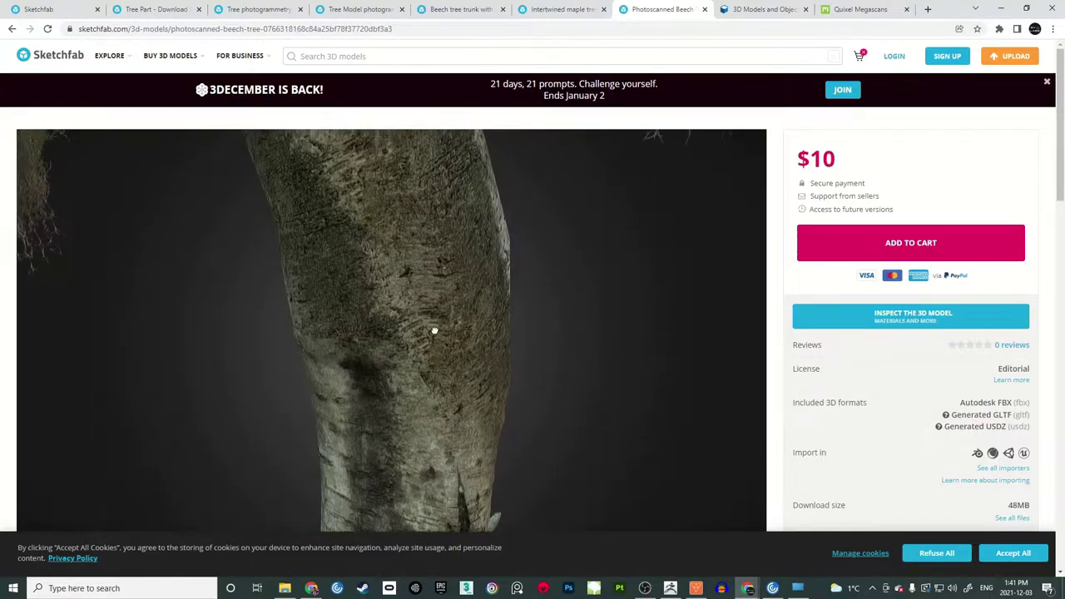
pyautogui.scroll(5, 434, 324)
pyautogui.moveTo(443, 340); pyautogui.dragTo(305, 276)
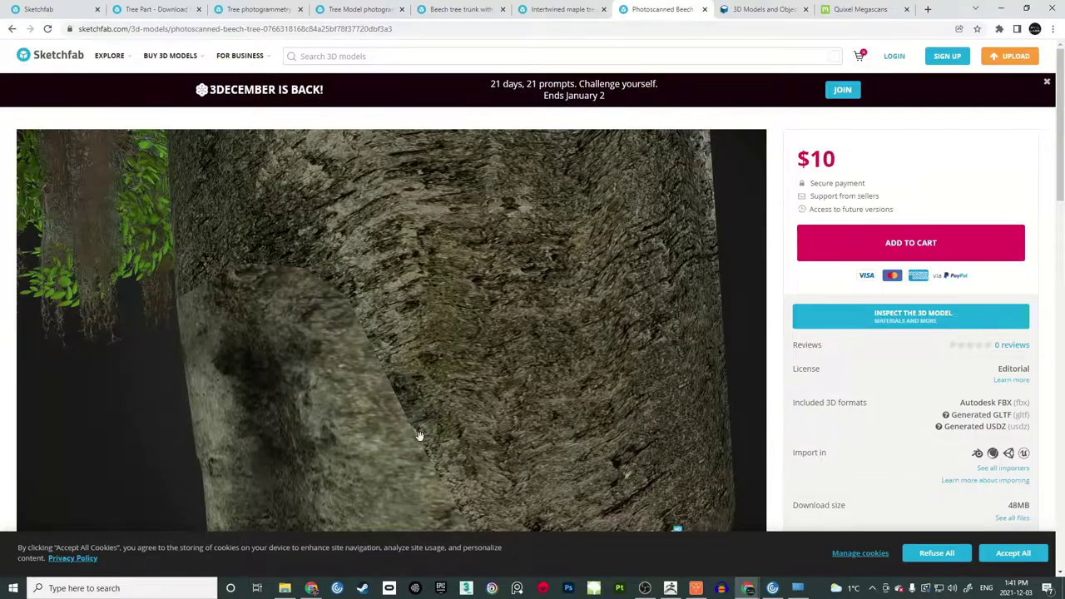
pyautogui.moveTo(258, 303); pyautogui.dragTo(418, 229)
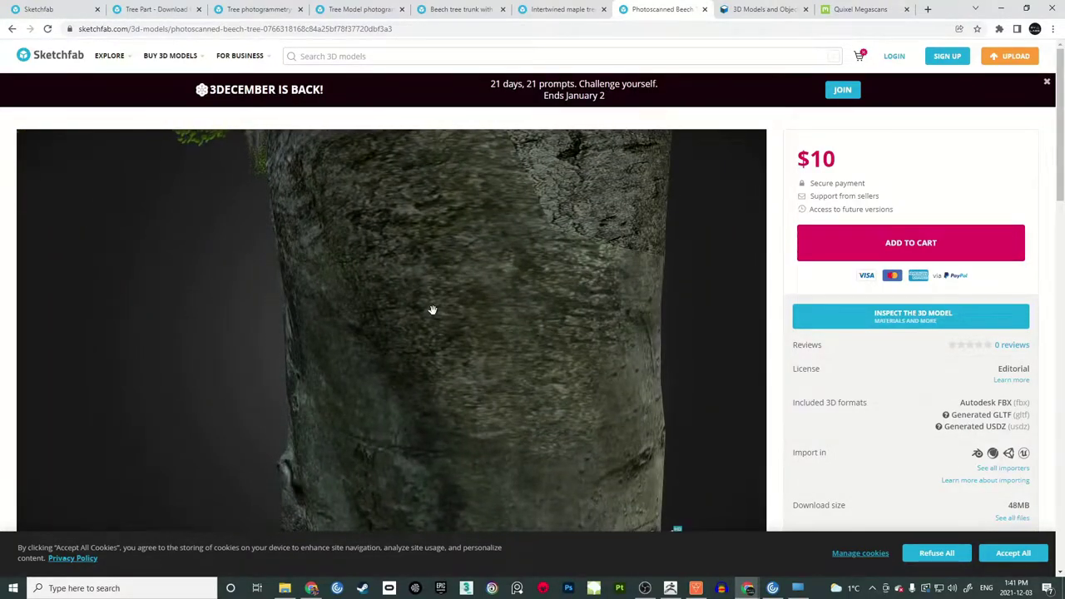
pyautogui.moveTo(432, 311); pyautogui.dragTo(435, 279)
pyautogui.moveTo(395, 362); pyautogui.dragTo(450, 449)
pyautogui.moveTo(367, 254); pyautogui.dragTo(474, 401)
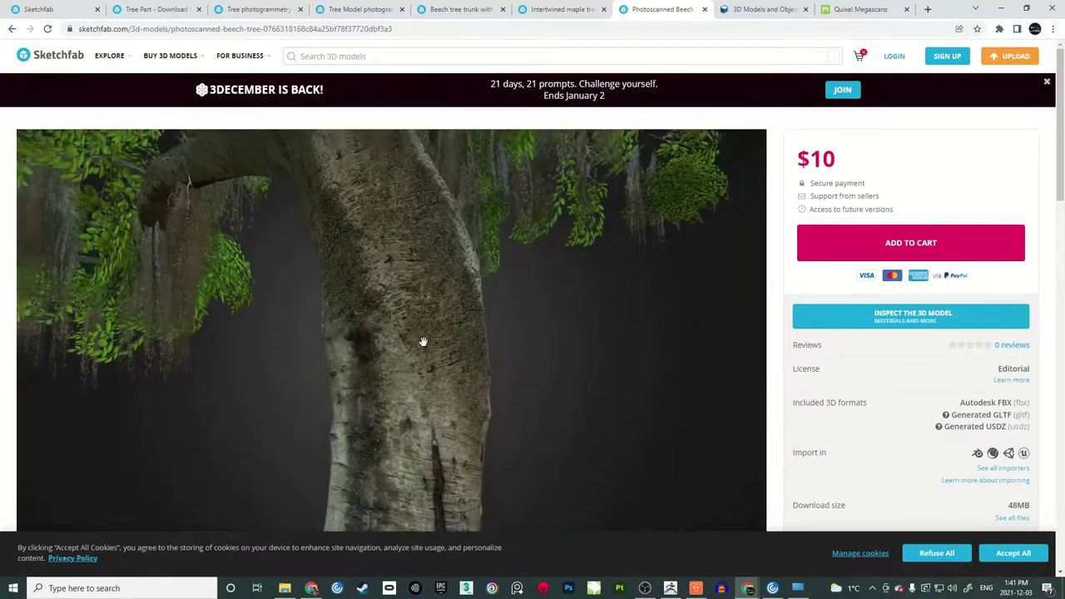
# Examine the photoscanned beech's overall trunk curve, main branches and root flare from different angles.
pyautogui.moveTo(402, 257); pyautogui.dragTo(394, 314)
pyautogui.moveTo(416, 267); pyautogui.dragTo(442, 385)
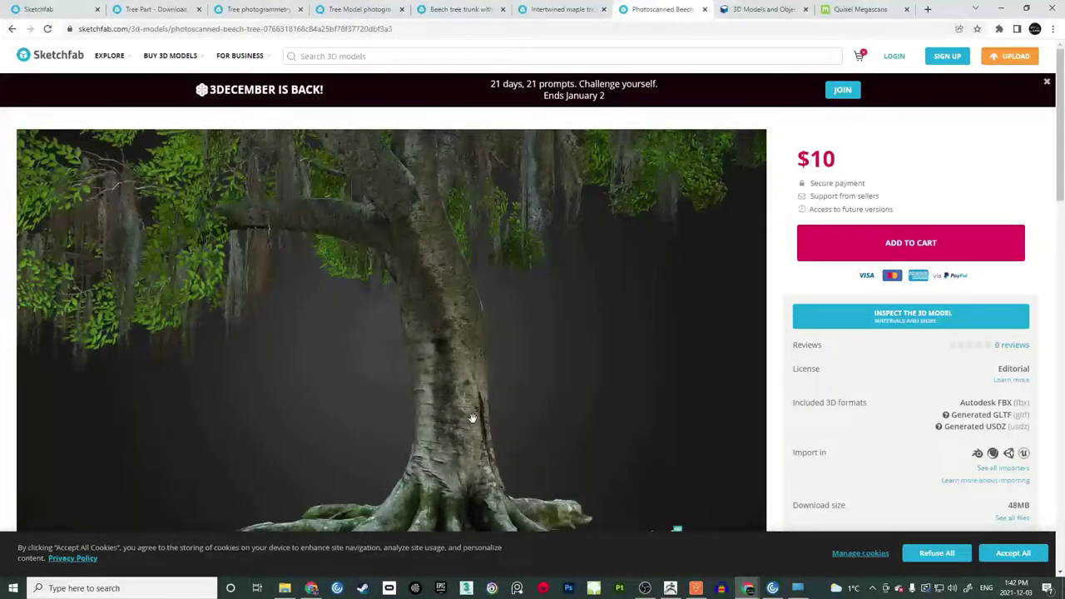
pyautogui.moveTo(511, 398); pyautogui.dragTo(485, 402)
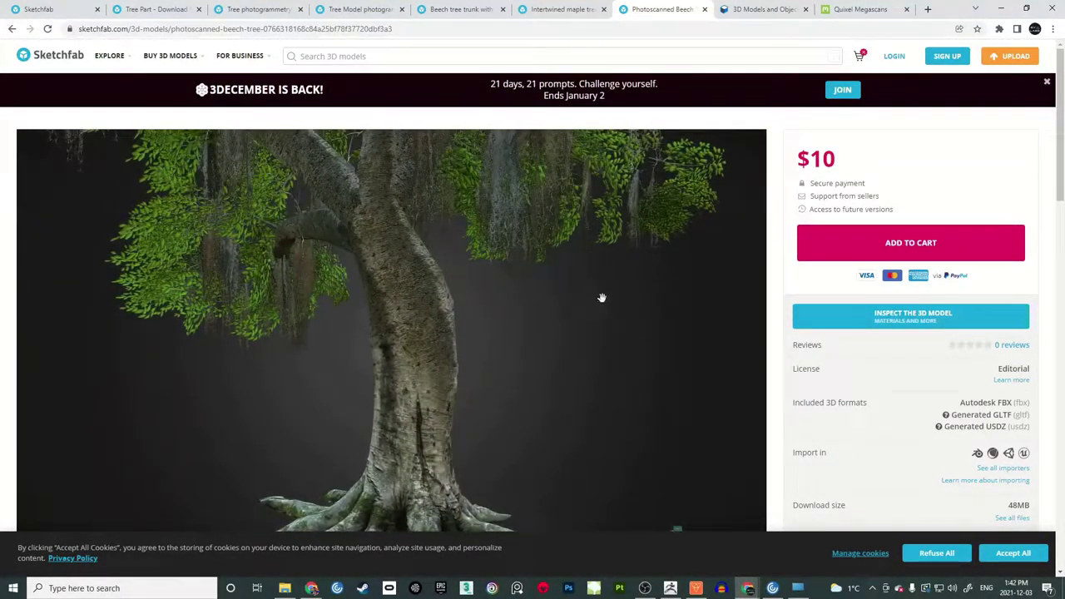
pyautogui.moveTo(577, 319); pyautogui.dragTo(564, 319)
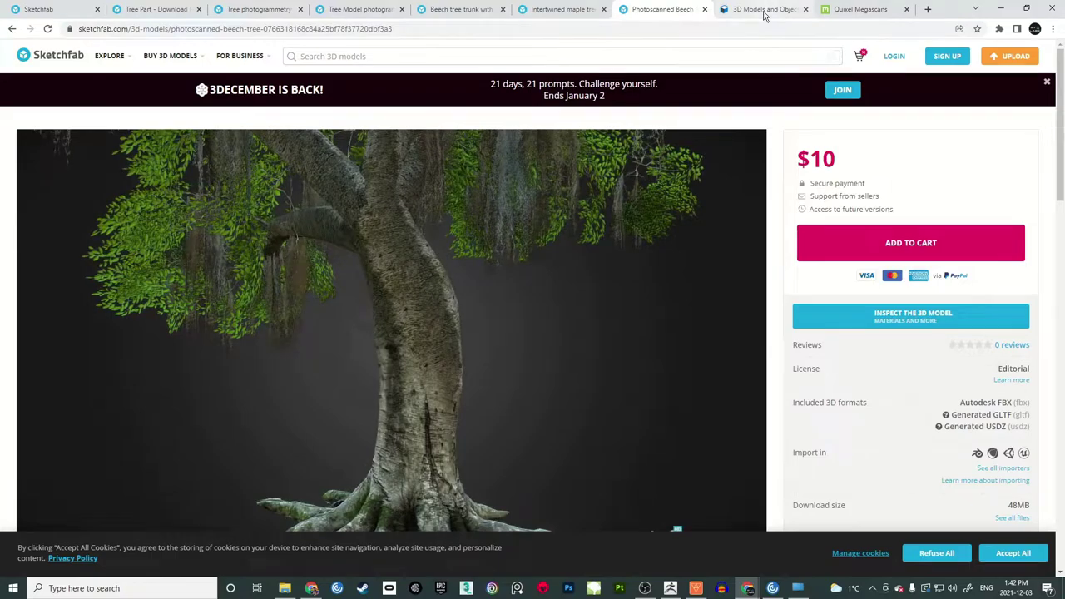
# Switch to the textures.com 3D objects page, browse the Trees section and open Trunk Spruce 1.
pyautogui.click(759, 10)
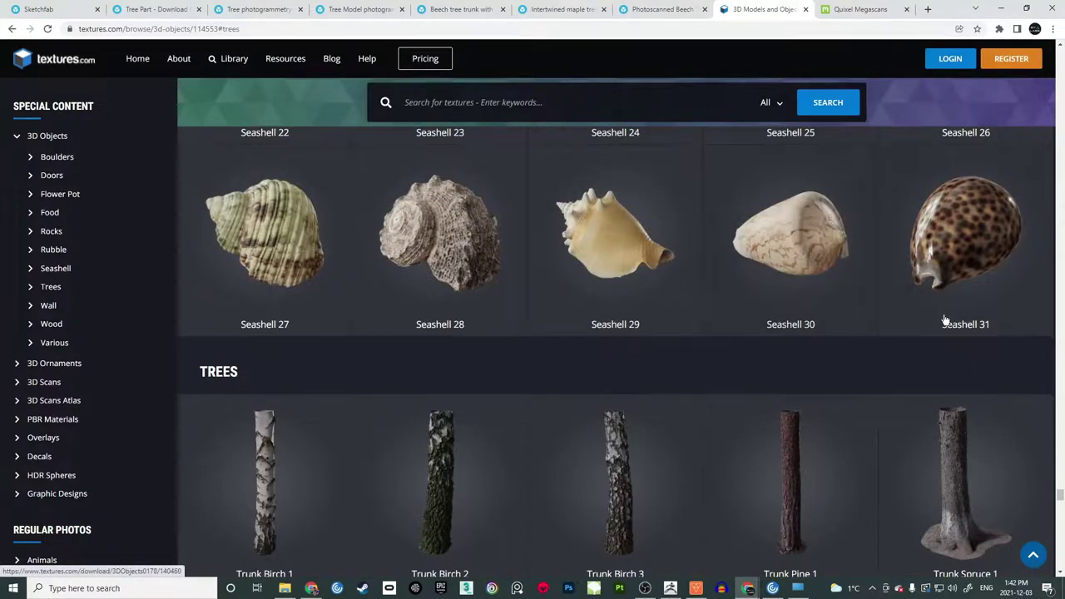
pyautogui.scroll(-4, 987, 323)
pyautogui.scroll(5, 773, 332)
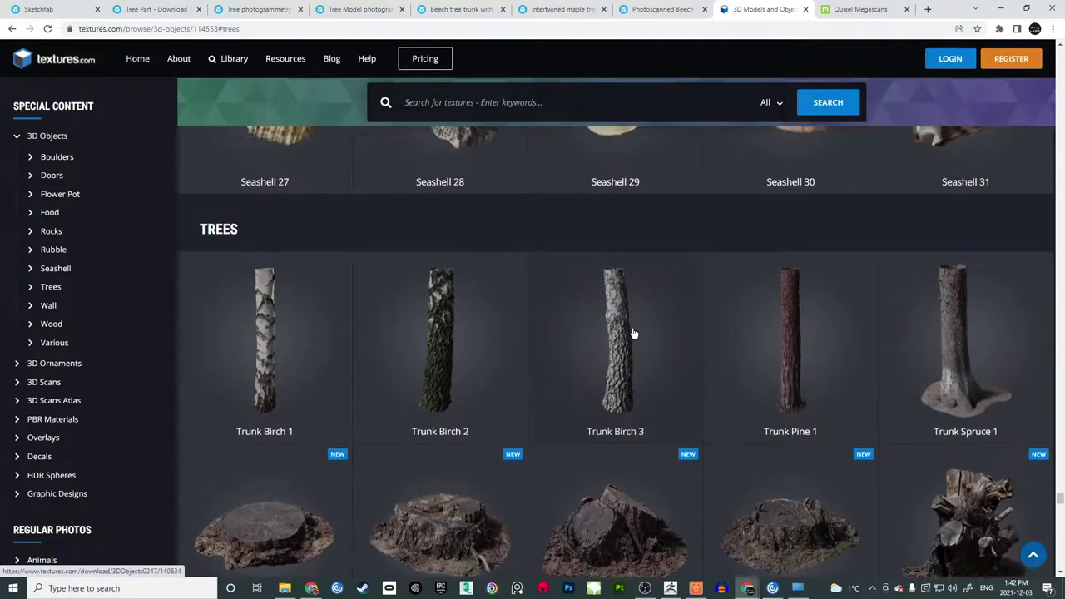
pyautogui.scroll(-3, 633, 333)
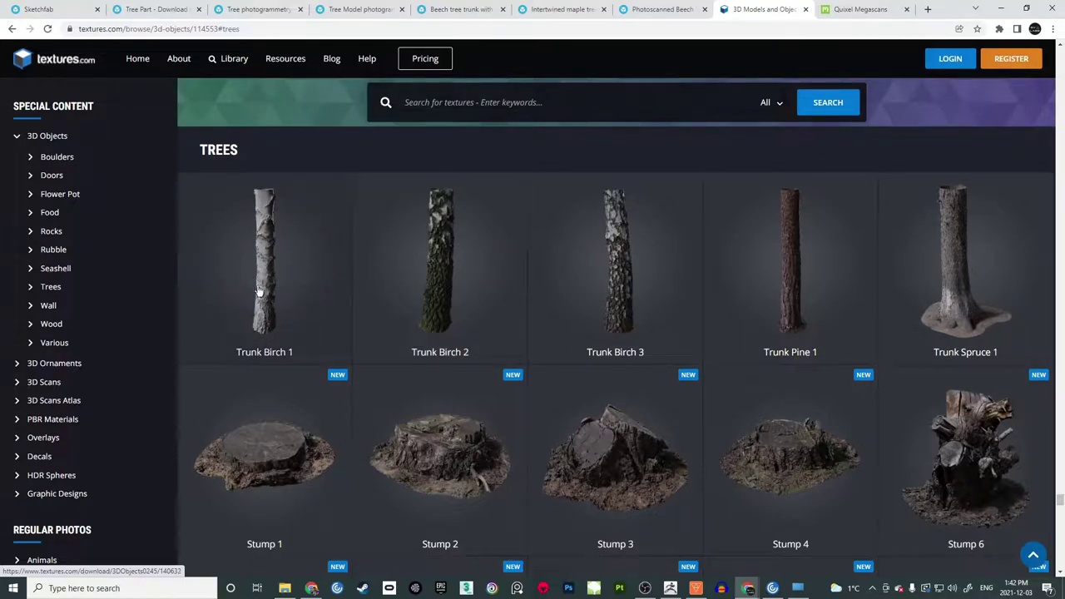
pyautogui.click(970, 270)
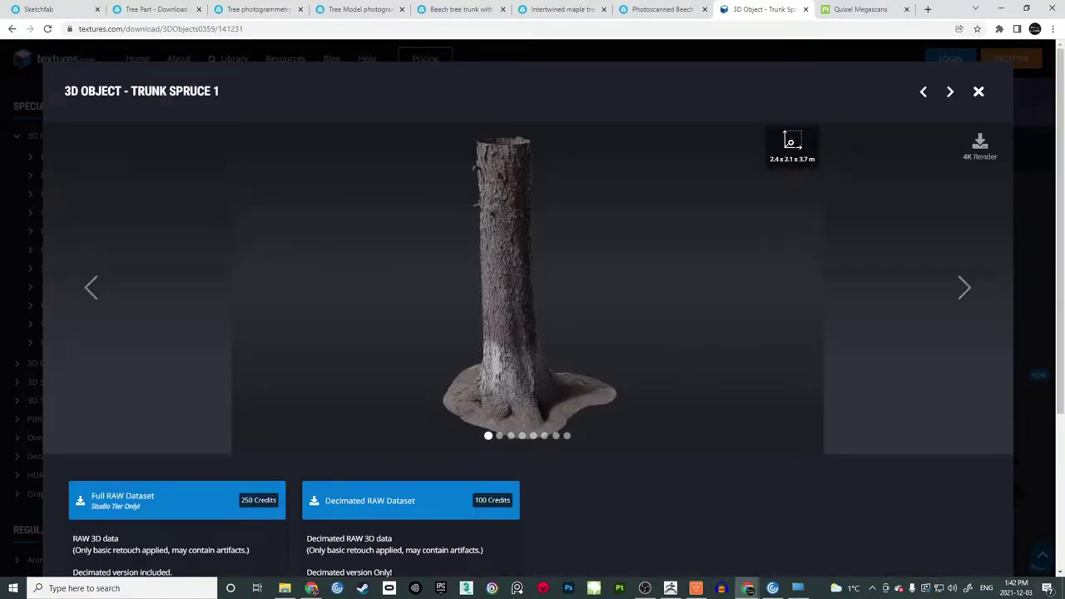
# Enlarge the Trunk Spruce 1 render and go through its views to study the trunk and root flare from all sides.
pyautogui.click(669, 280)
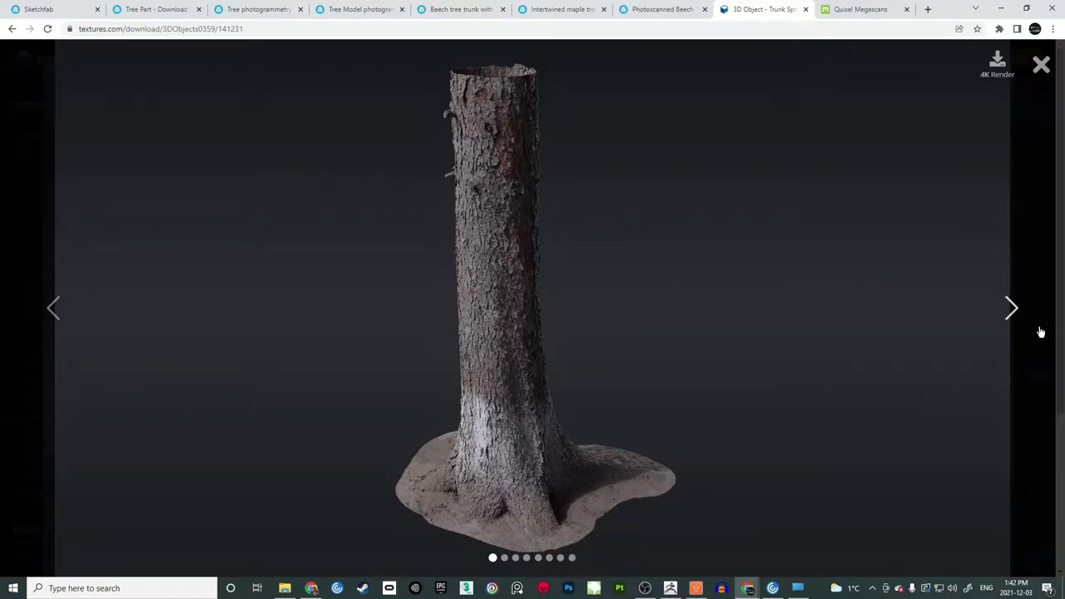
pyautogui.click(1013, 309)
pyautogui.click(1012, 308)
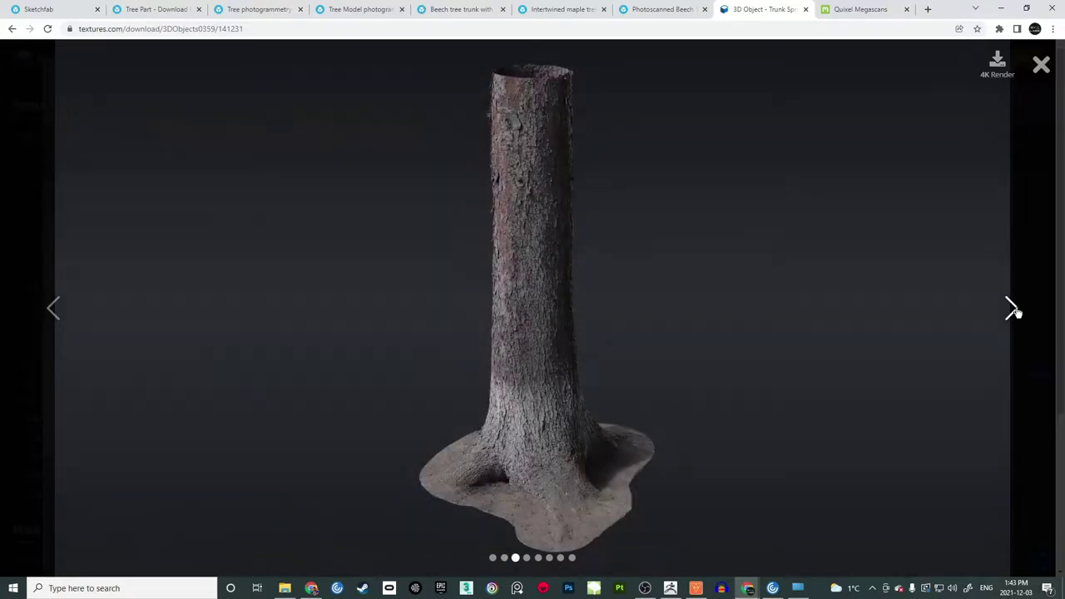
pyautogui.click(1013, 309)
pyautogui.click(1013, 309)
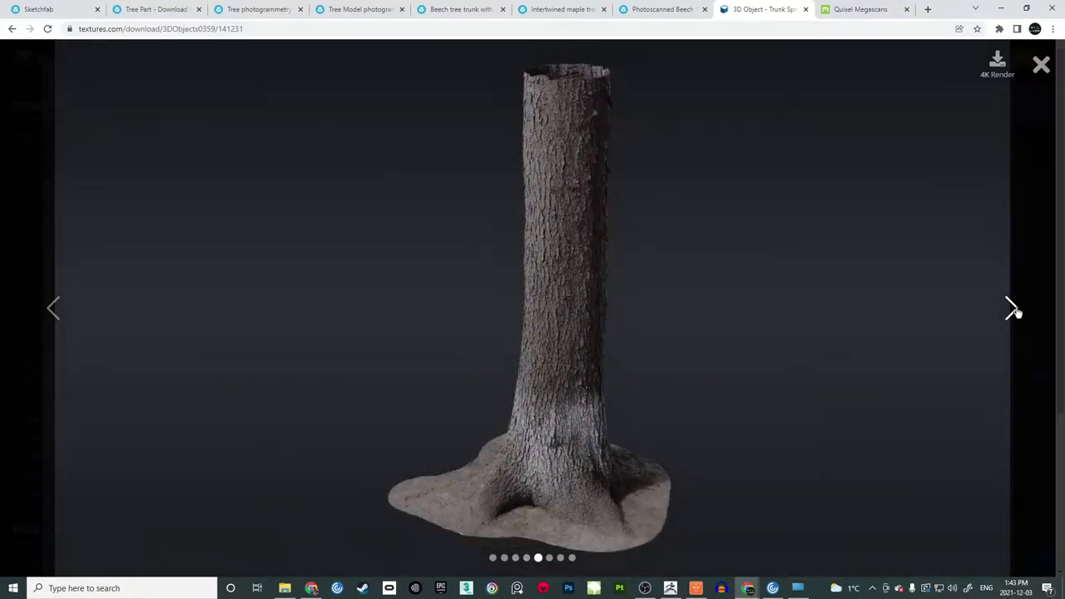
pyautogui.click(1013, 308)
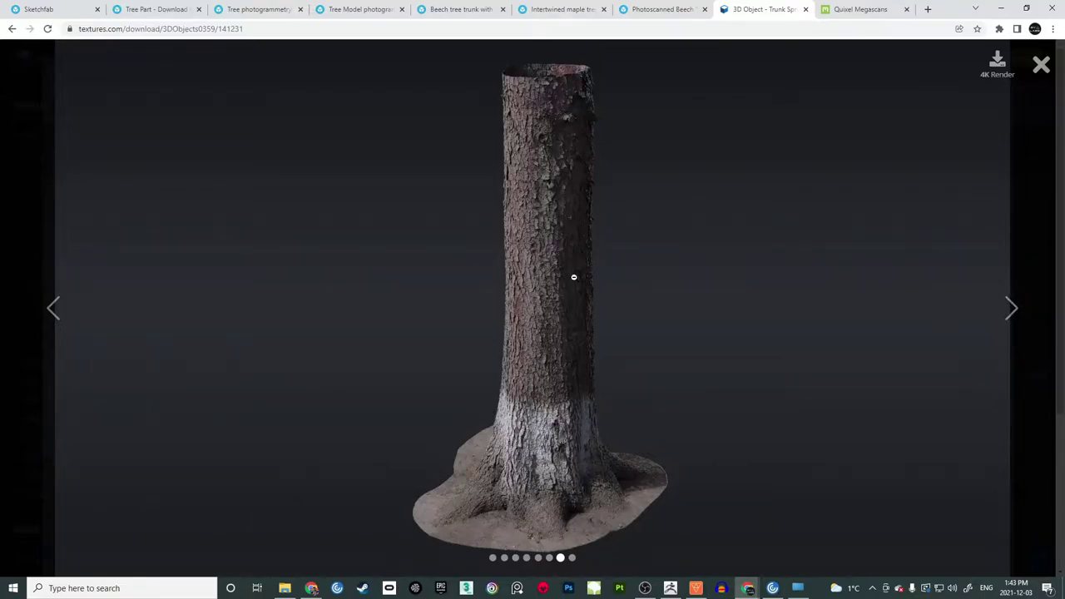
# Outline the spruce's straight trunk section in red on a screen capture, then discard the capture and close the enlarged render.
pyautogui.press('Print')
pyautogui.moveTo(347, 50)
pyautogui.mouseDown()
pyautogui.moveTo(700, 503)
pyautogui.moveTo(789, 547)
pyautogui.moveTo(791, 559)
pyautogui.mouseUp()
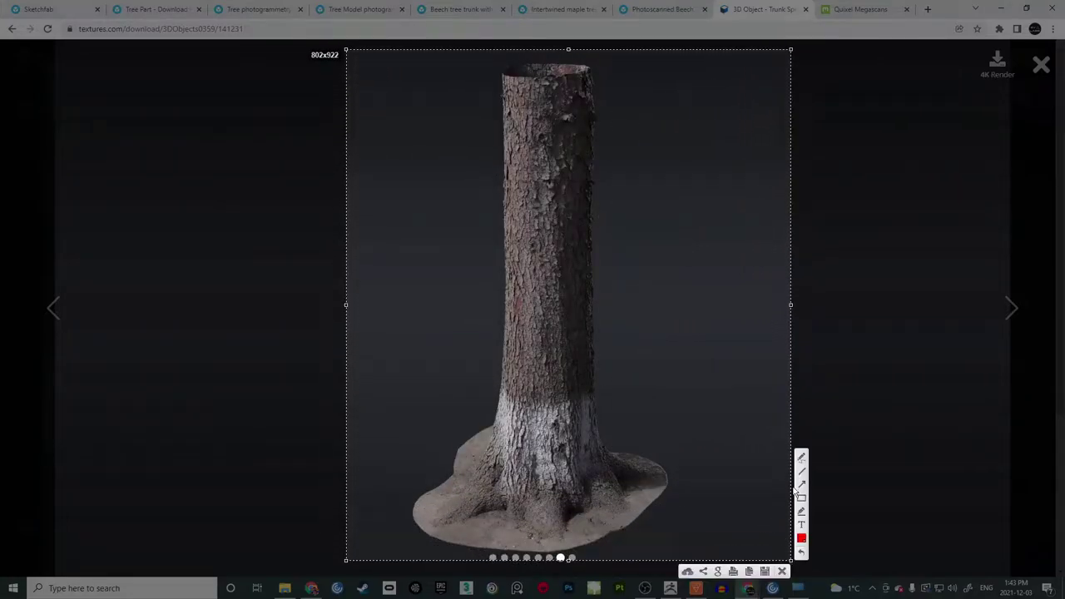
pyautogui.moveTo(477, 77)
pyautogui.mouseDown()
pyautogui.moveTo(633, 386)
pyautogui.moveTo(640, 433)
pyautogui.moveTo(620, 438)
pyautogui.mouseUp()
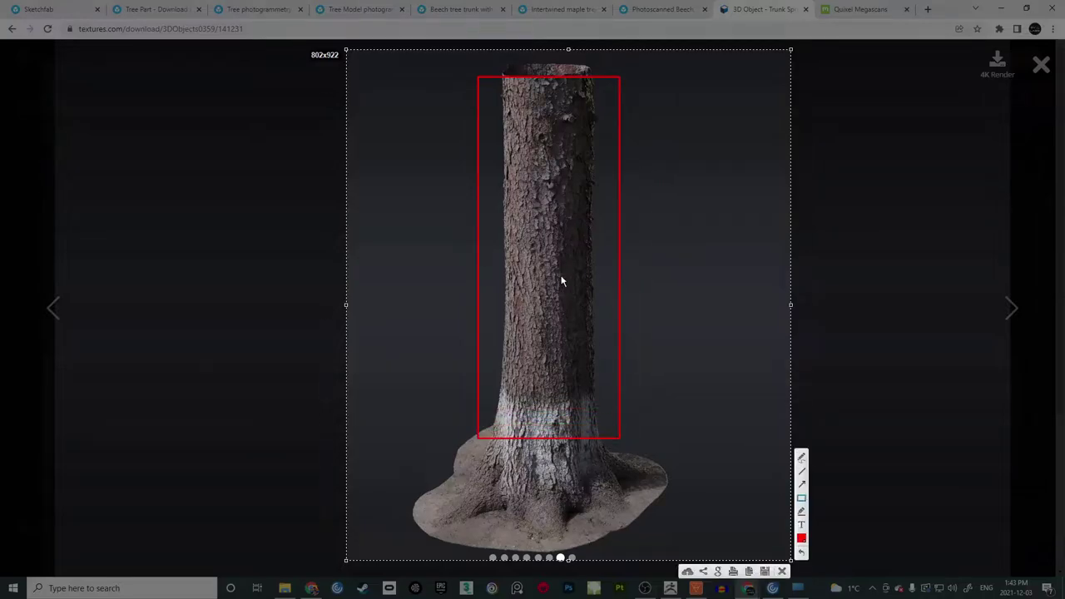
pyautogui.moveTo(651, 254); pyautogui.dragTo(721, 191)
pyautogui.click(783, 572)
pyautogui.click(1041, 66)
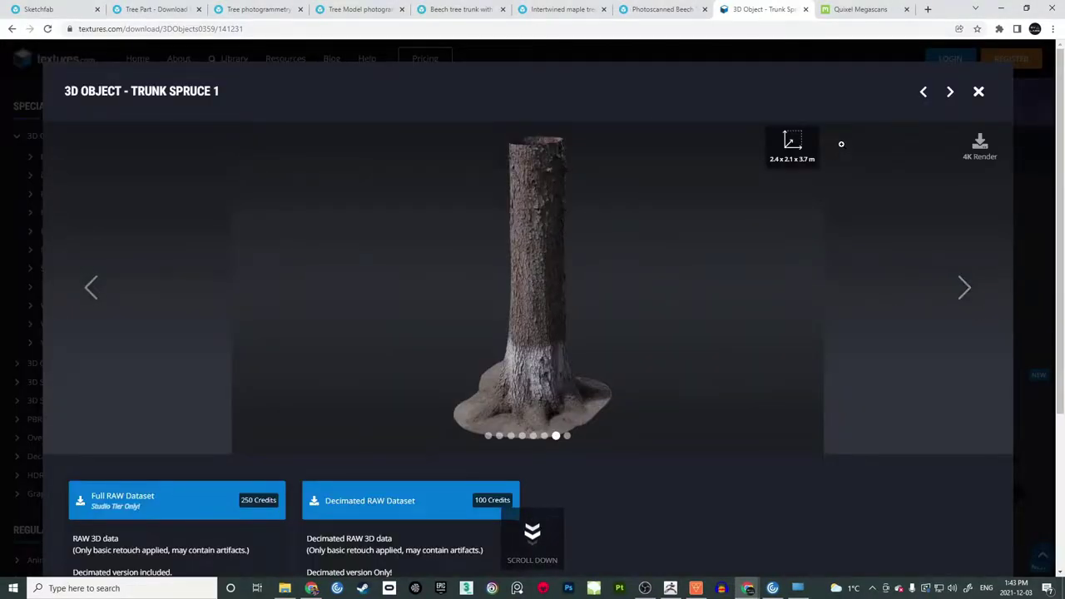
# Switch to Quixel Megascans, browse the tree stump results and open the pale Tree Stump with spreading roots in full-screen preview.
pyautogui.click(878, 10)
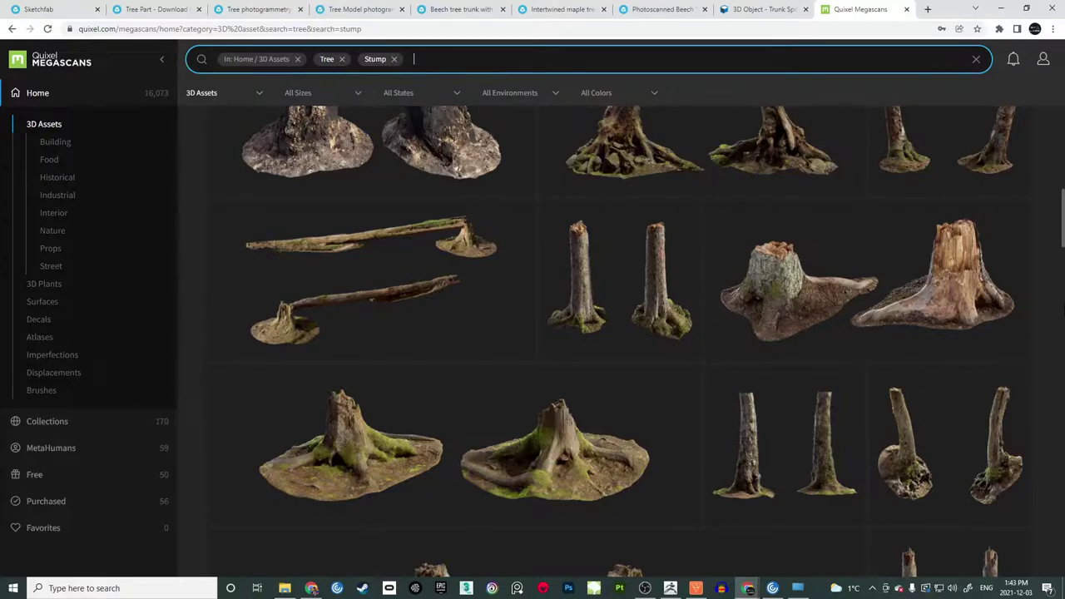
pyautogui.scroll(-10, 1001, 341)
pyautogui.scroll(-10, 1001, 347)
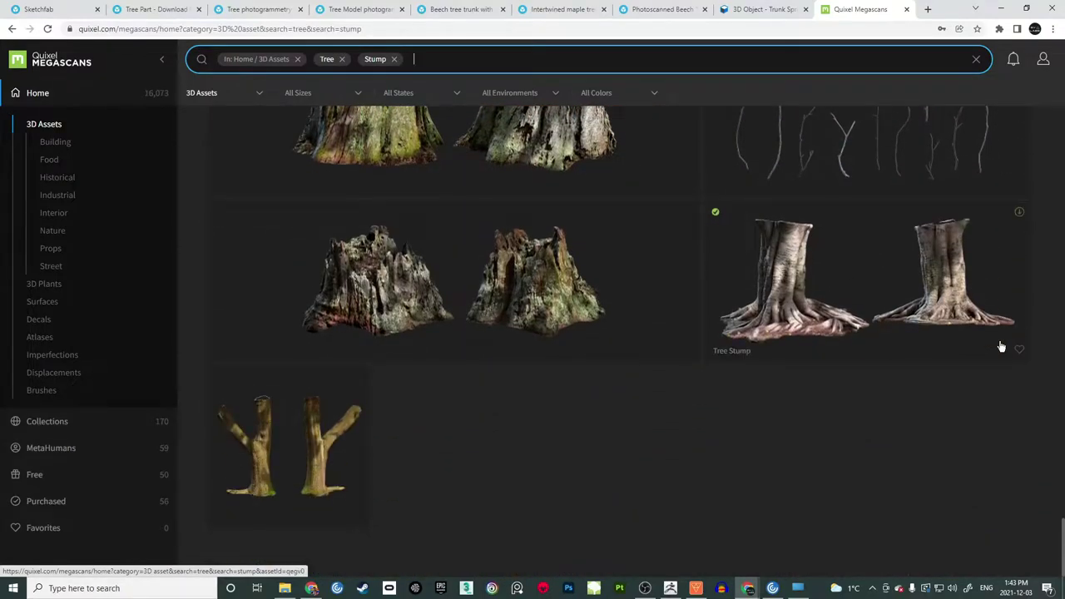
pyautogui.click(833, 291)
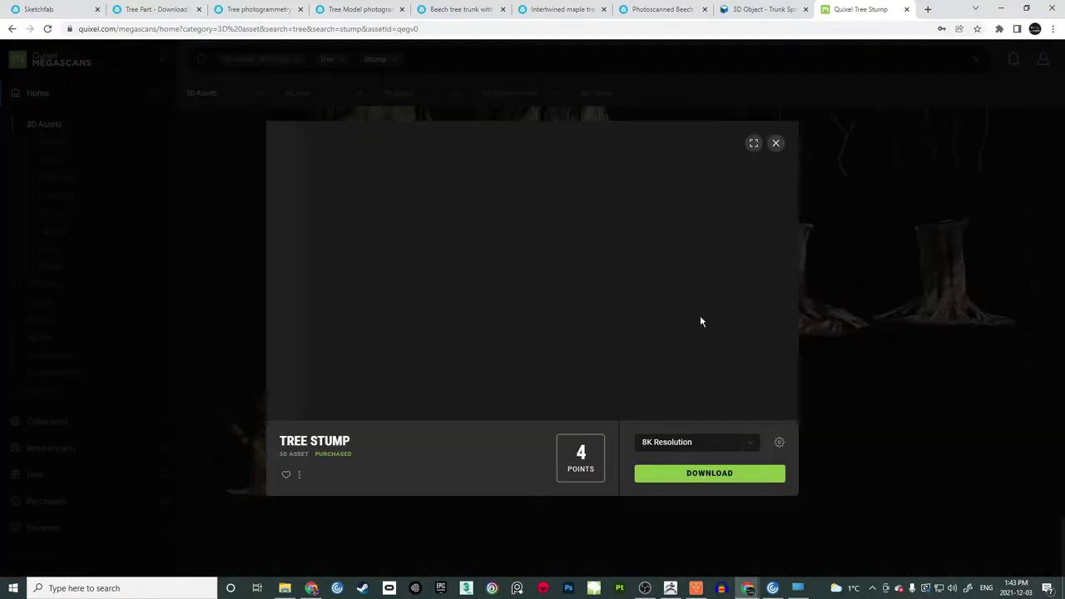
pyautogui.click(754, 144)
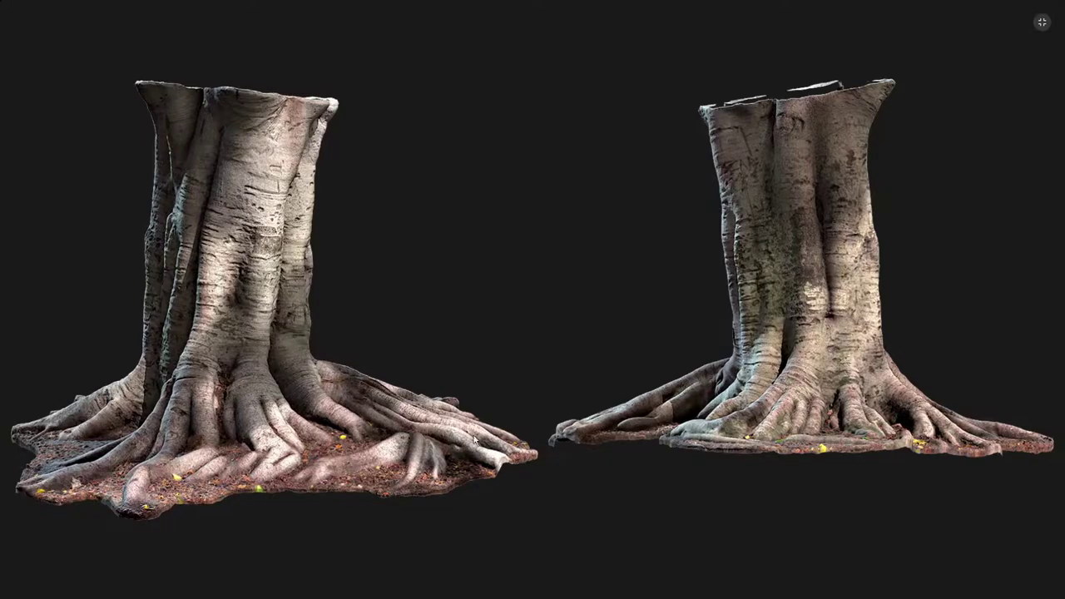
# Capture the stump preview and draw red lines along four roots and a red outline around the trunk section above them.
pyautogui.press('Print')
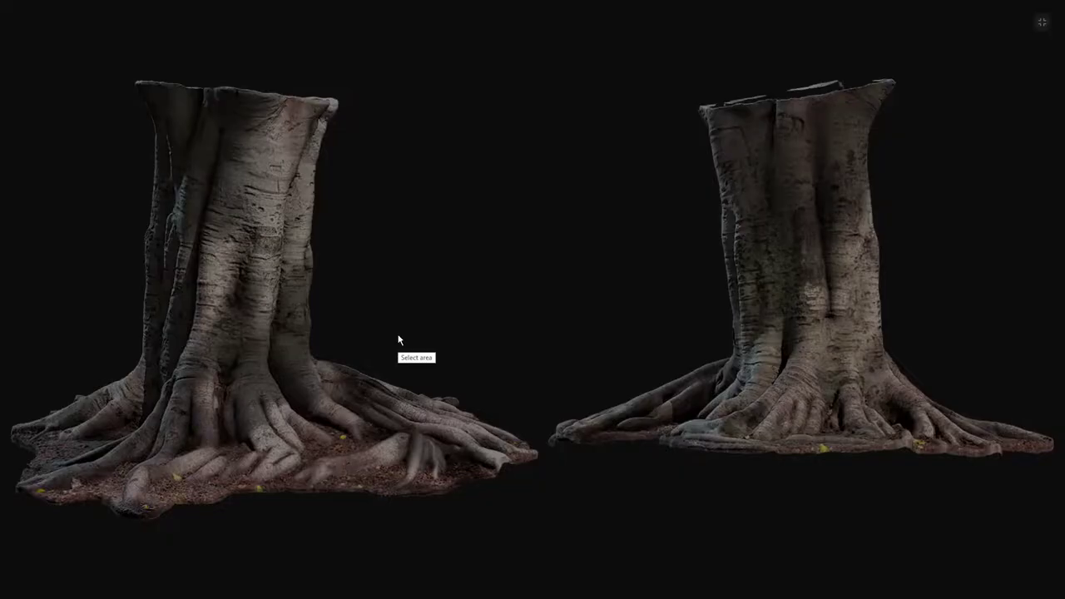
pyautogui.moveTo(58, 22); pyautogui.dragTo(1011, 560)
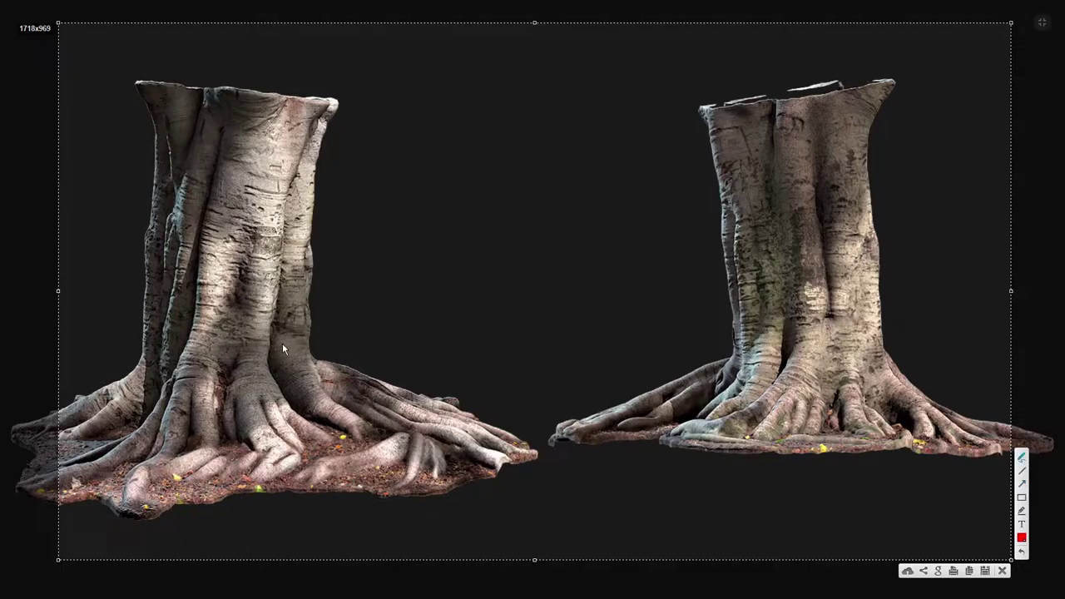
pyautogui.moveTo(258, 343)
pyautogui.mouseDown()
pyautogui.moveTo(273, 416)
pyautogui.moveTo(302, 460)
pyautogui.mouseUp()
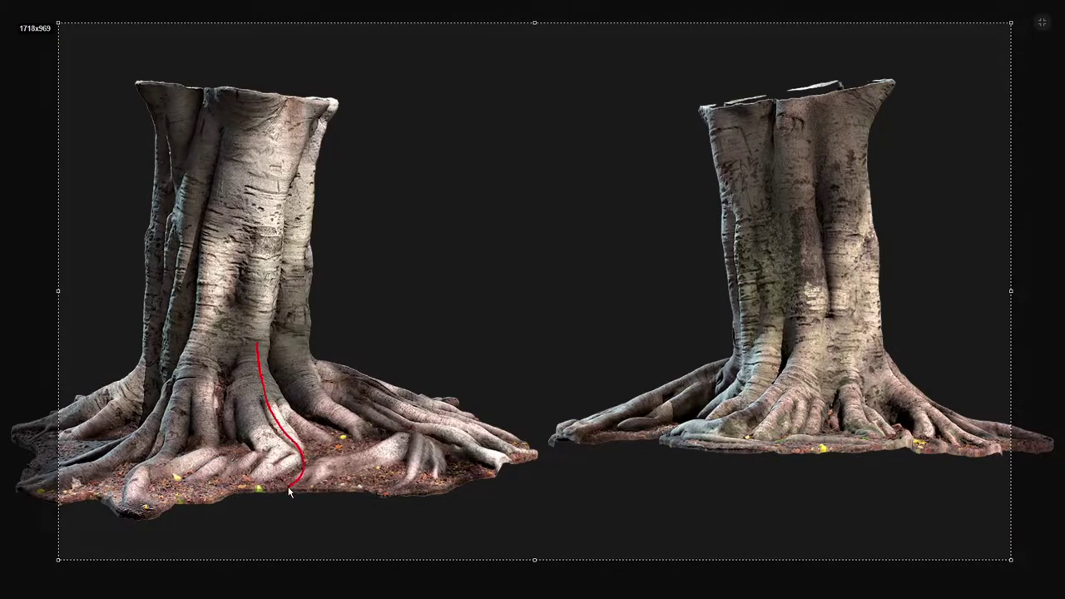
pyautogui.moveTo(289, 346); pyautogui.dragTo(373, 468)
pyautogui.moveTo(319, 360)
pyautogui.mouseDown()
pyautogui.moveTo(348, 391)
pyautogui.moveTo(478, 454)
pyautogui.mouseUp()
pyautogui.moveTo(205, 343); pyautogui.dragTo(157, 491)
pyautogui.moveTo(315, 342)
pyautogui.mouseDown()
pyautogui.moveTo(158, 343)
pyautogui.moveTo(146, 186)
pyautogui.mouseUp()
pyautogui.moveTo(336, 152)
pyautogui.mouseDown()
pyautogui.moveTo(335, 357)
pyautogui.moveTo(303, 344)
pyautogui.mouseUp()
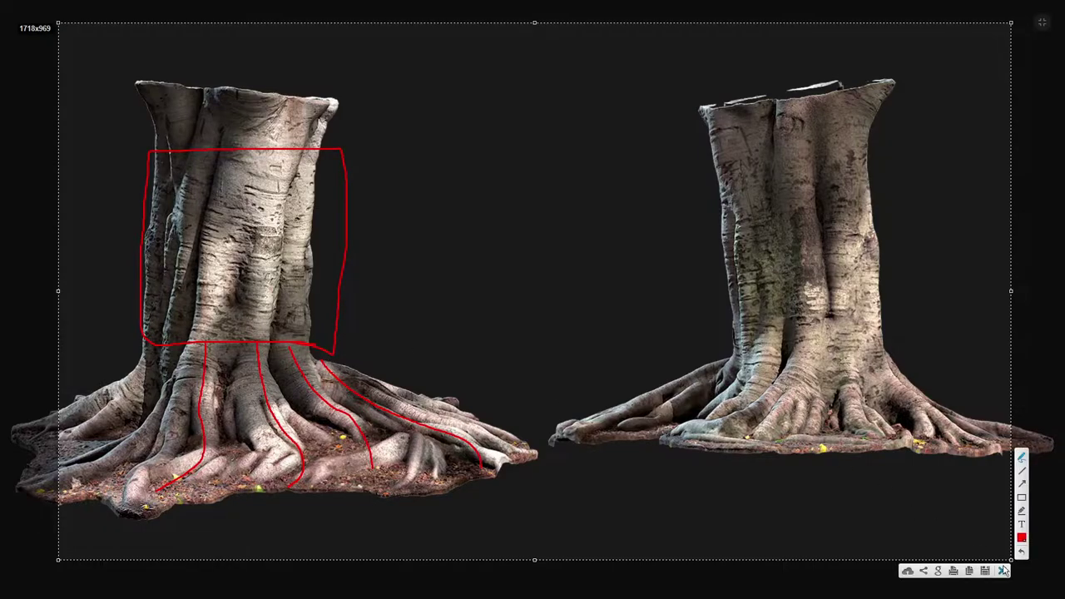
# Discard the annotated stump capture, leave the full-screen preview and close the Tree Stump details.
pyautogui.click(1003, 571)
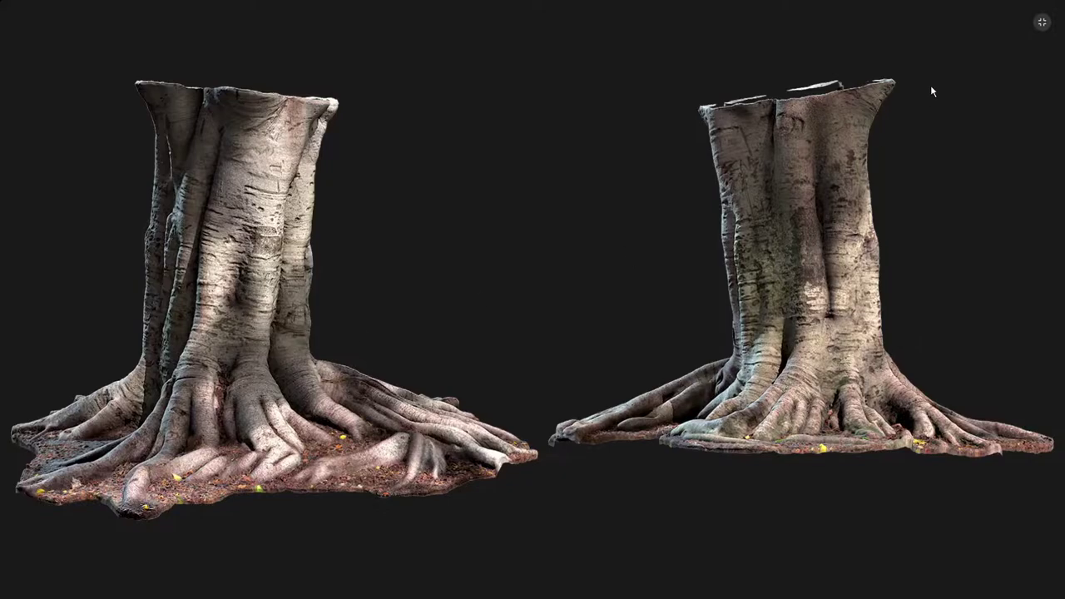
pyautogui.click(1041, 25)
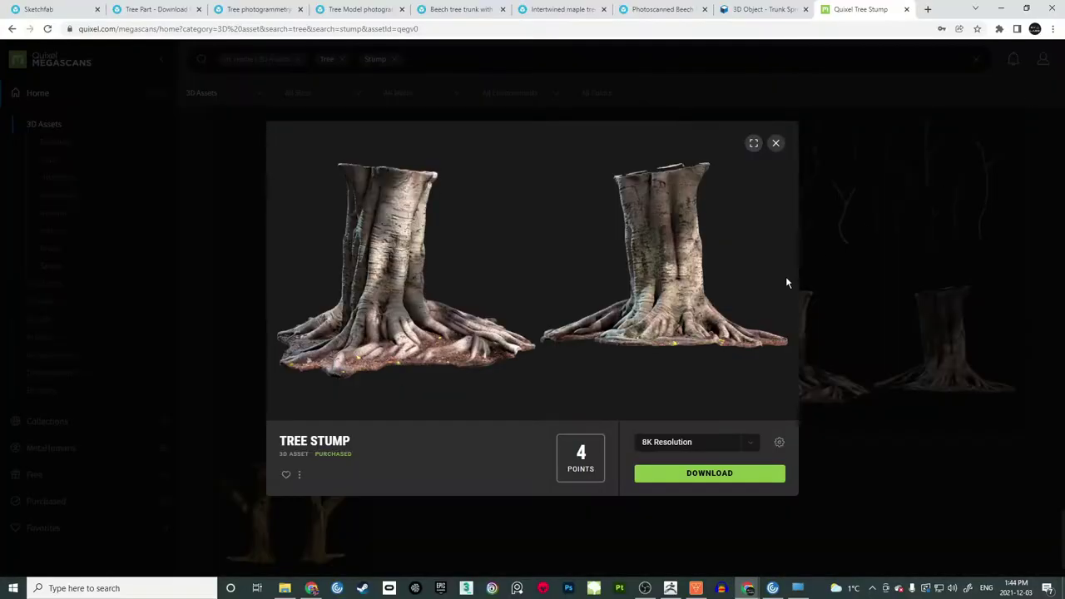
pyautogui.click(774, 142)
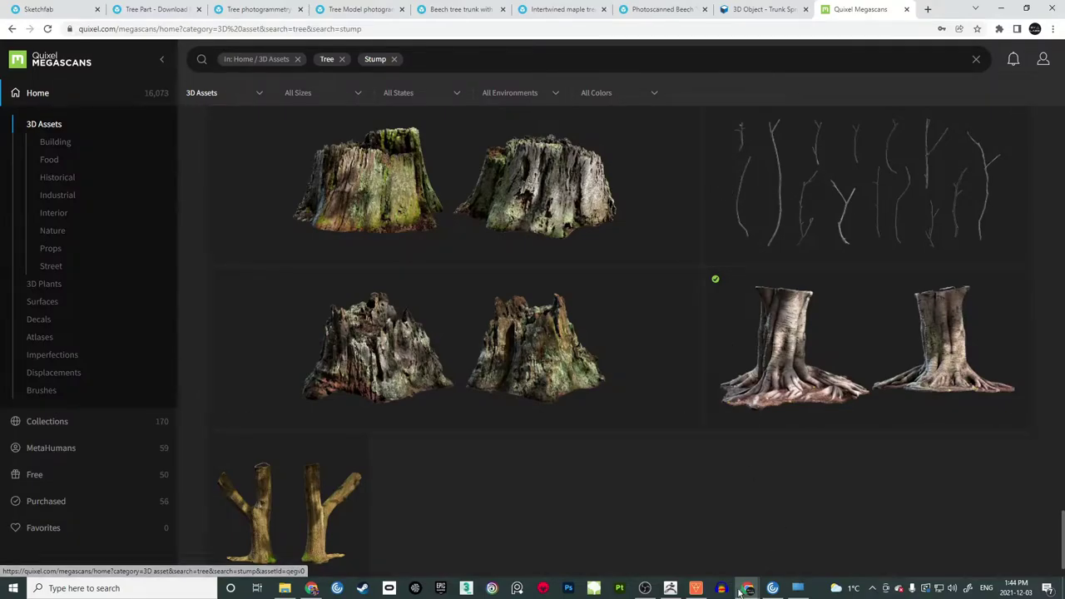
# Bring up the "Part -1 Find the suitable scan and texture" slide to review its checklist, then return to the browser.
pyautogui.moveTo(749, 589)
pyautogui.click(836, 552)
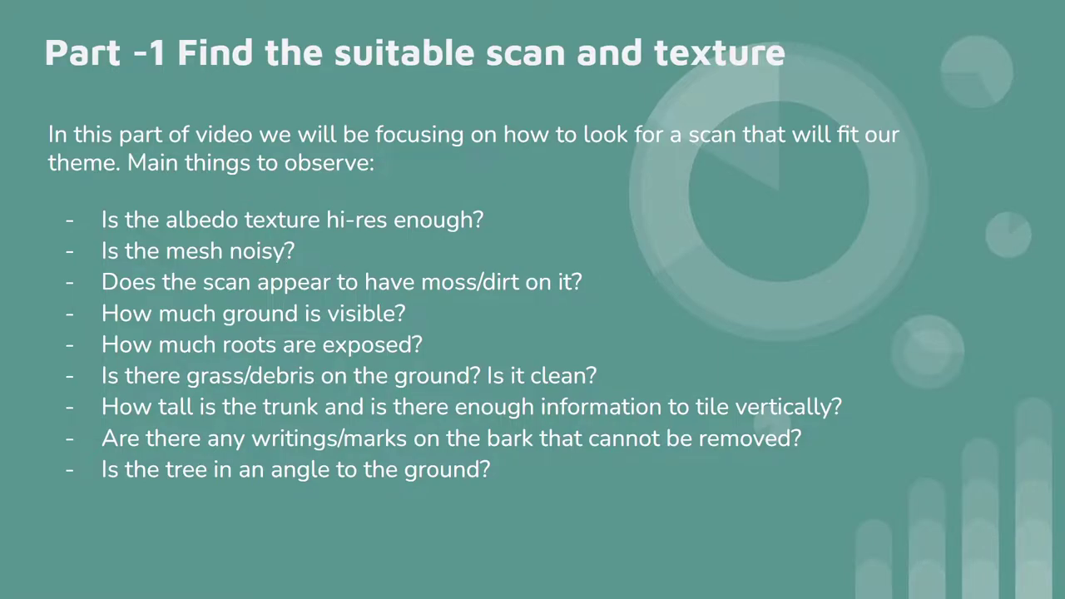
pyautogui.hotkey('alt', 'Tab')
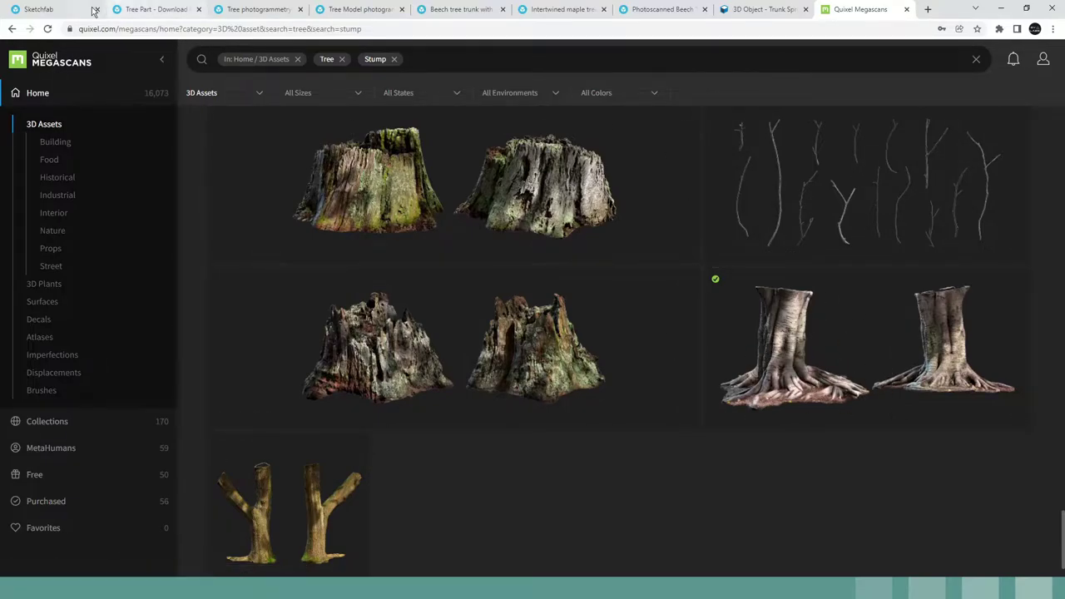
# Open the Tree Part scan on Sketchfab and examine its leaning trunk and root base from several angles.
pyautogui.click(176, 11)
pyautogui.moveTo(478, 307)
pyautogui.mouseDown()
pyautogui.moveTo(444, 308)
pyautogui.moveTo(485, 324)
pyautogui.moveTo(507, 311)
pyautogui.moveTo(578, 430)
pyautogui.mouseUp()
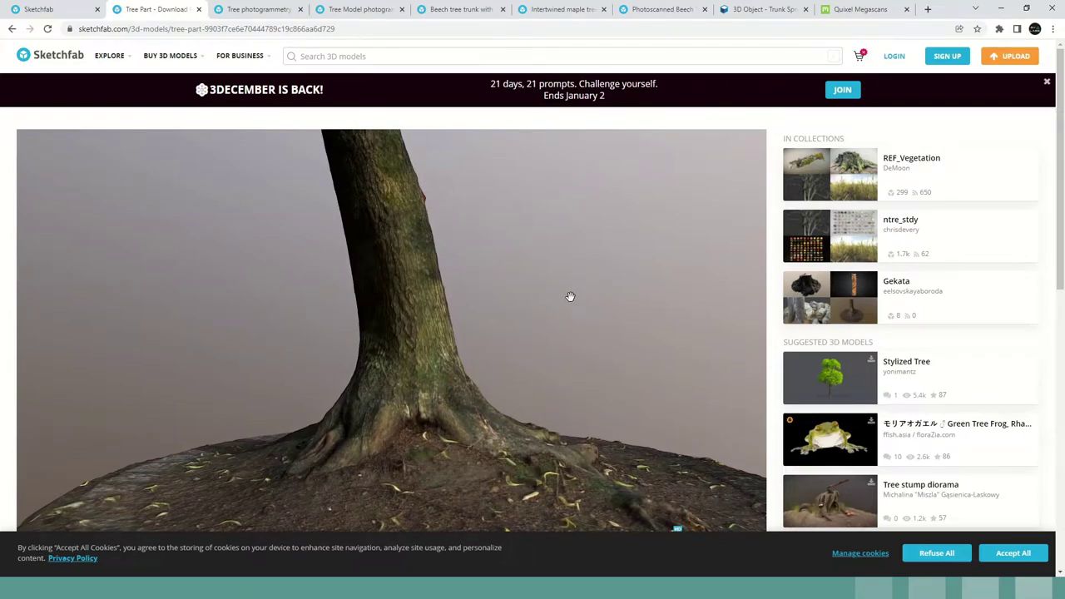
pyautogui.scroll(4, 509, 299)
pyautogui.moveTo(540, 290)
pyautogui.mouseDown()
pyautogui.moveTo(478, 319)
pyautogui.moveTo(513, 319)
pyautogui.moveTo(459, 321)
pyautogui.moveTo(445, 299)
pyautogui.moveTo(459, 316)
pyautogui.moveTo(490, 302)
pyautogui.moveTo(421, 215)
pyautogui.mouseUp()
pyautogui.scroll(-4, 458, 315)
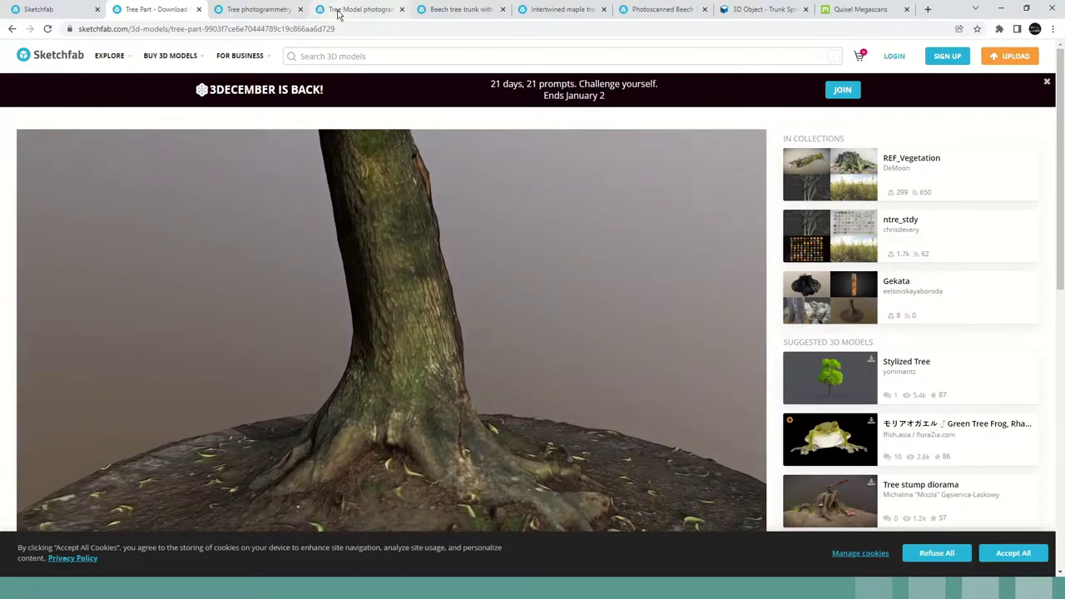
# Go through the remaining open scan pages to the Megascans results and reopen the pale Tree Stump in full-screen preview.
pyautogui.click(337, 9)
pyautogui.click(454, 8)
pyautogui.click(560, 9)
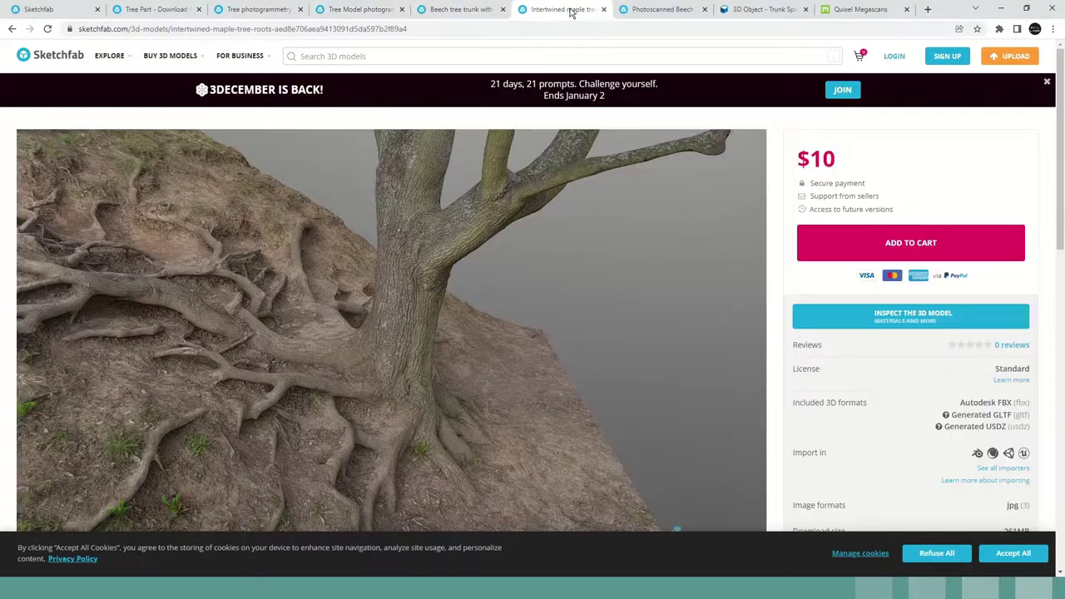
pyautogui.click(666, 9)
pyautogui.click(761, 10)
pyautogui.click(841, 10)
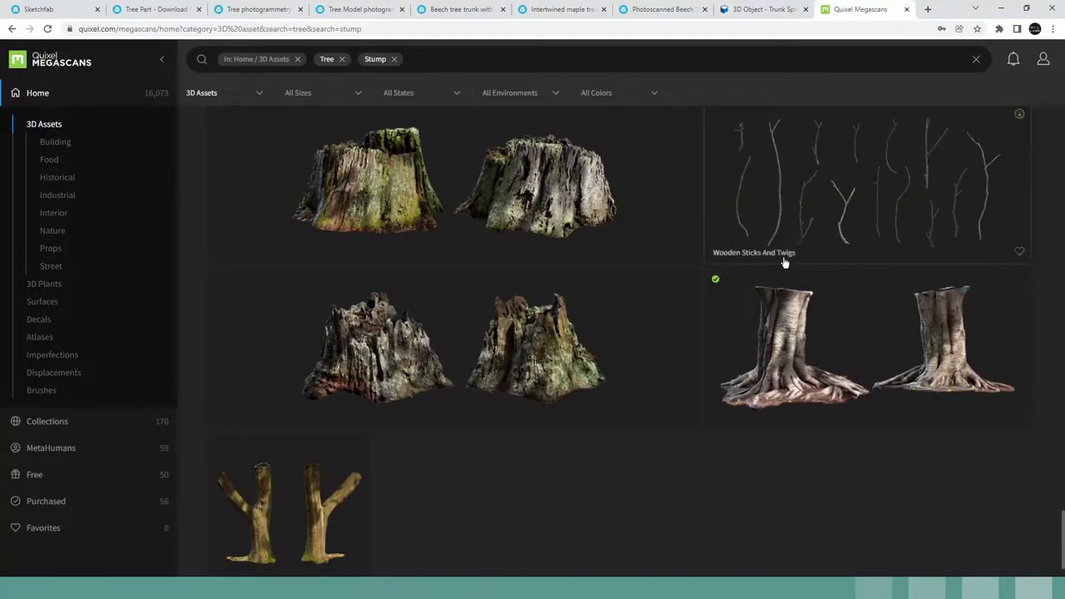
pyautogui.click(885, 337)
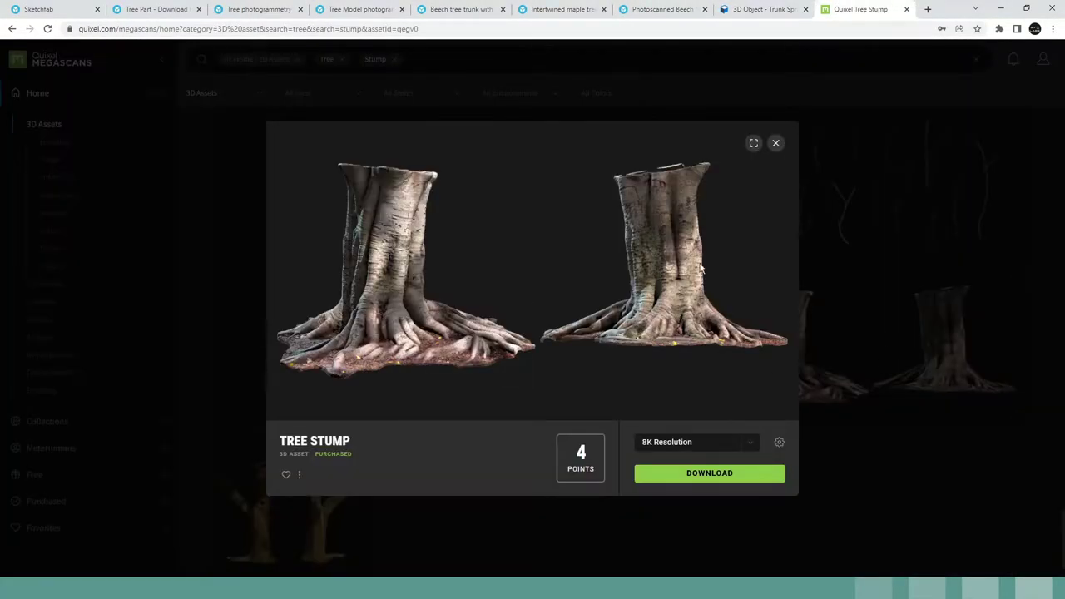
pyautogui.click(753, 143)
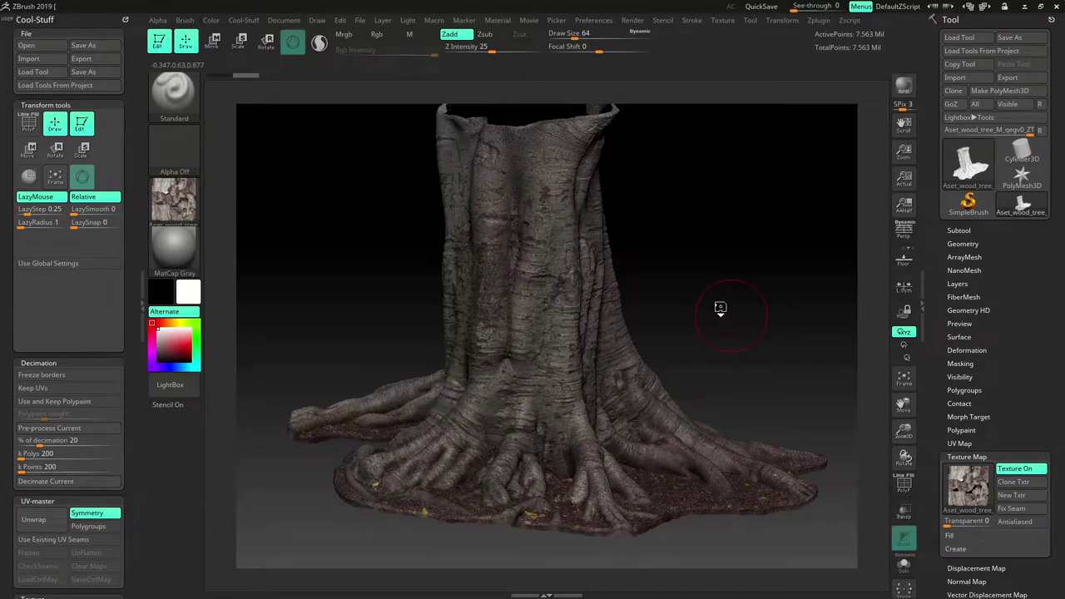
# In ZBrush, turn off the tree stump's texture map and examine the bare mesh detail of the bark up close.
pyautogui.moveTo(782, 308); pyautogui.dragTo(709, 308)
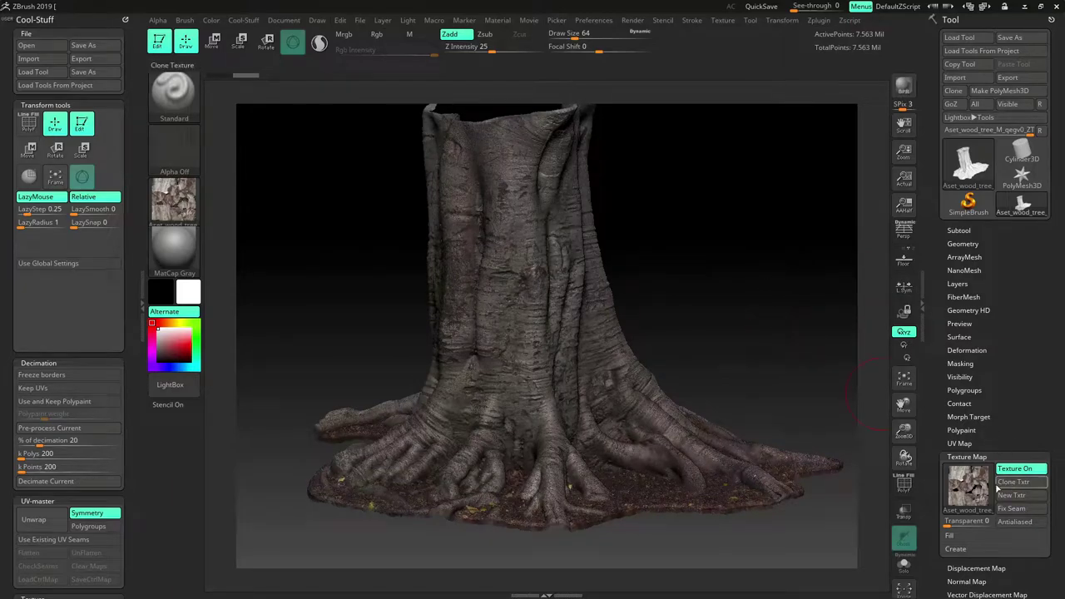
pyautogui.click(974, 489)
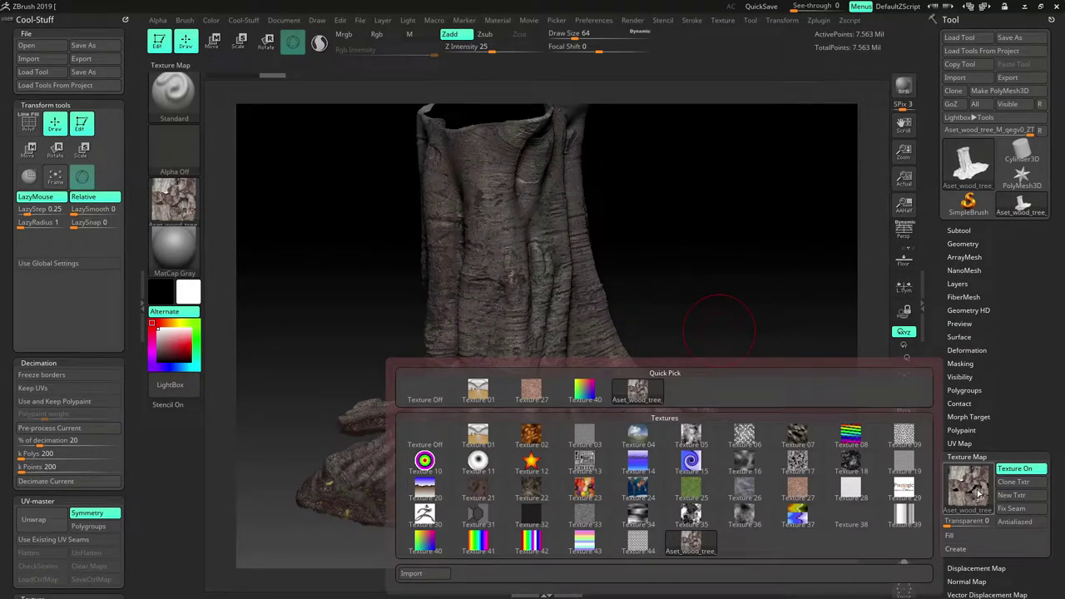
pyautogui.click(424, 391)
pyautogui.keyDown('alt'); pyautogui.moveTo(733, 300); pyautogui.dragTo(990, 488); pyautogui.keyUp('alt')
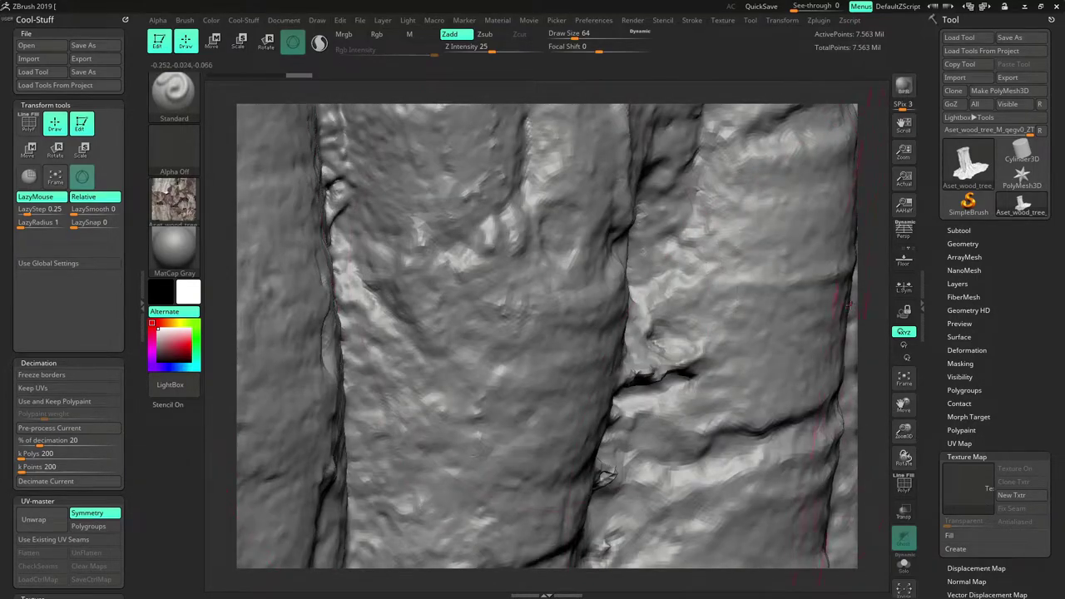
pyautogui.moveTo(882, 283); pyautogui.dragTo(926, 337)
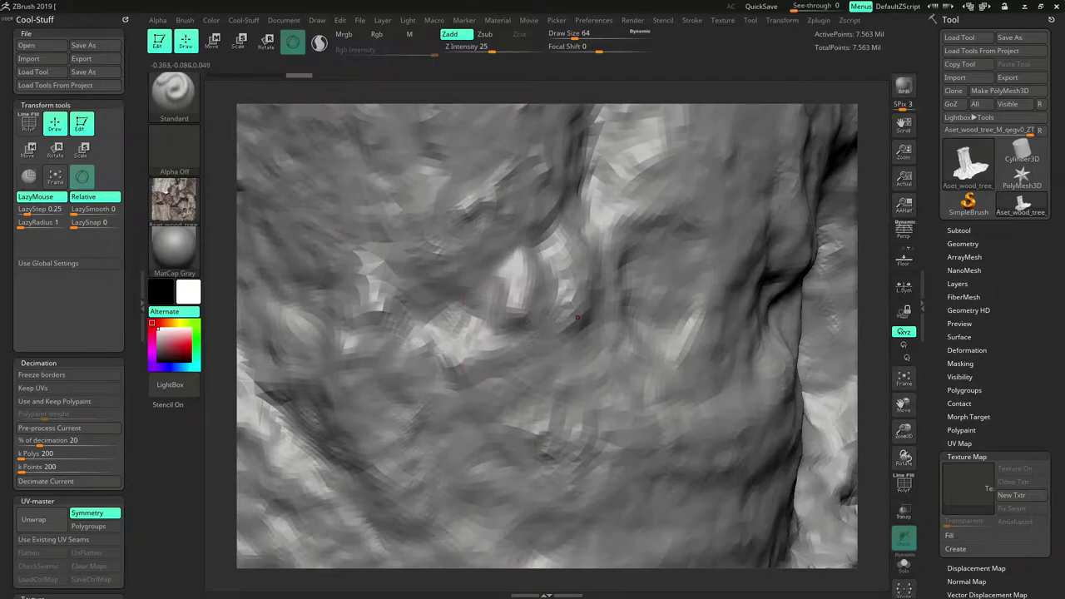
pyautogui.moveTo(878, 270); pyautogui.dragTo(921, 321)
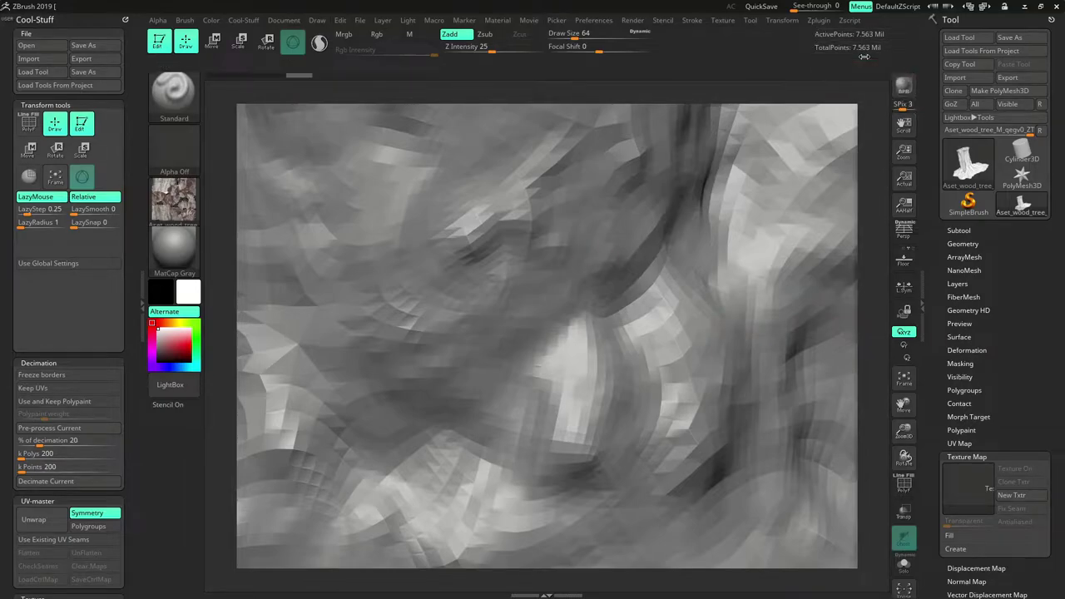
pyautogui.moveTo(872, 323); pyautogui.dragTo(778, 129)
pyautogui.moveTo(870, 364); pyautogui.dragTo(796, 151)
pyautogui.moveTo(744, 285)
pyautogui.keyDown('alt'); pyautogui.mouseDown()
pyautogui.moveTo(774, 249)
pyautogui.moveTo(758, 228)
pyautogui.moveTo(783, 366)
pyautogui.moveTo(769, 314)
pyautogui.moveTo(744, 288)
pyautogui.moveTo(769, 292)
pyautogui.moveTo(740, 247)
pyautogui.moveTo(781, 253)
pyautogui.moveTo(756, 257)
pyautogui.moveTo(754, 225)
pyautogui.moveTo(745, 283)
pyautogui.moveTo(759, 303)
pyautogui.moveTo(752, 269)
pyautogui.moveTo(716, 283)
pyautogui.moveTo(713, 250)
pyautogui.moveTo(715, 241)
pyautogui.moveTo(721, 275)
pyautogui.moveTo(753, 257)
pyautogui.moveTo(714, 261)
pyautogui.moveTo(743, 281)
pyautogui.moveTo(736, 258)
pyautogui.moveTo(751, 299)
pyautogui.mouseUp(); pyautogui.keyUp('alt')
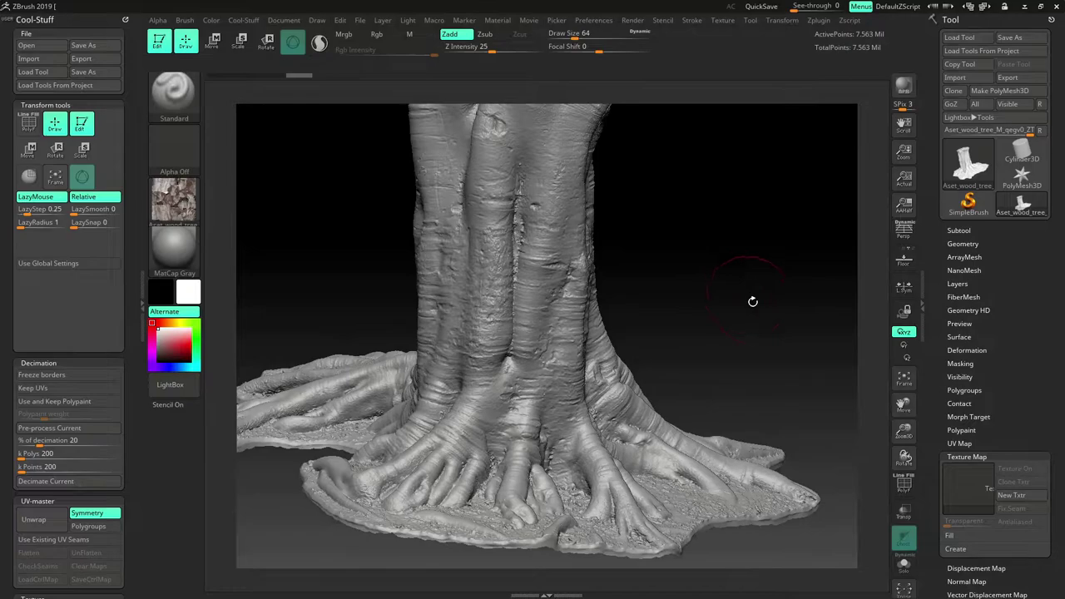
# Reapply the Aset_wood_tree texture to the stump and set its material to Flat Color.
pyautogui.click(973, 487)
pyautogui.click(647, 391)
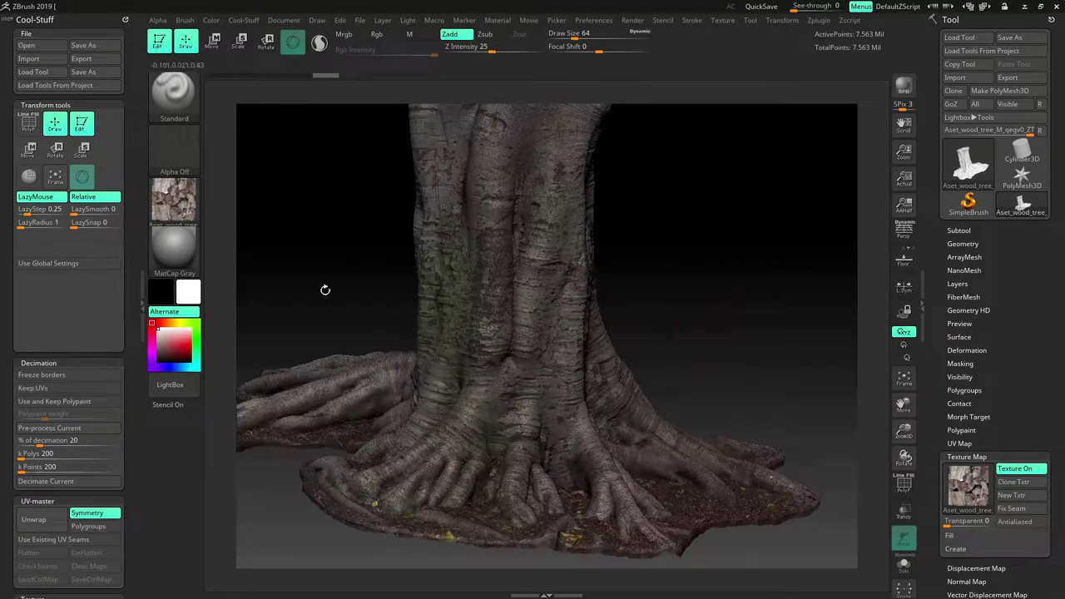
pyautogui.click(185, 248)
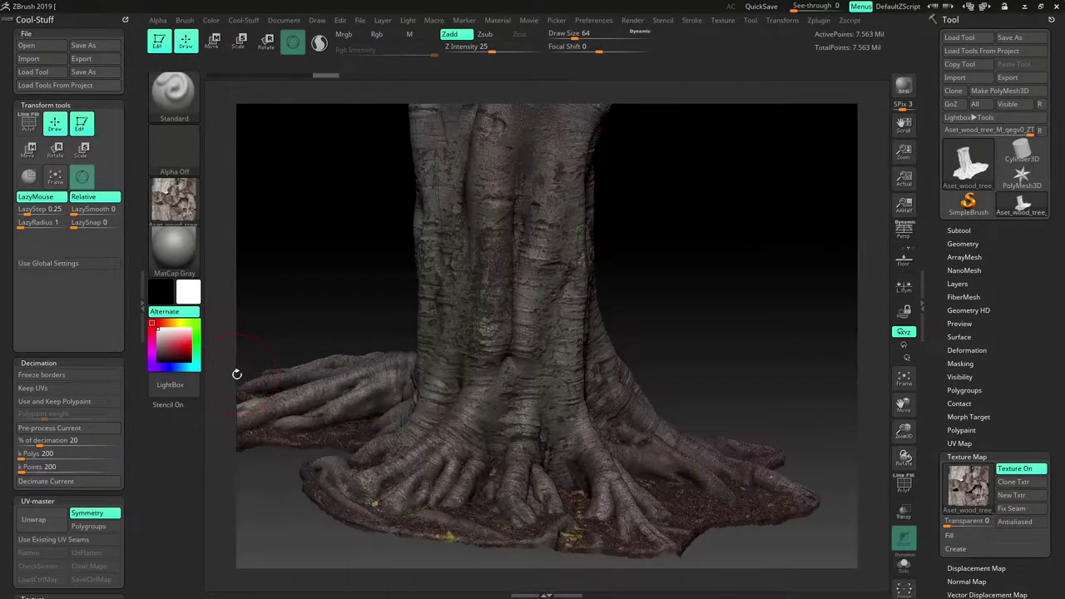
pyautogui.click(173, 258)
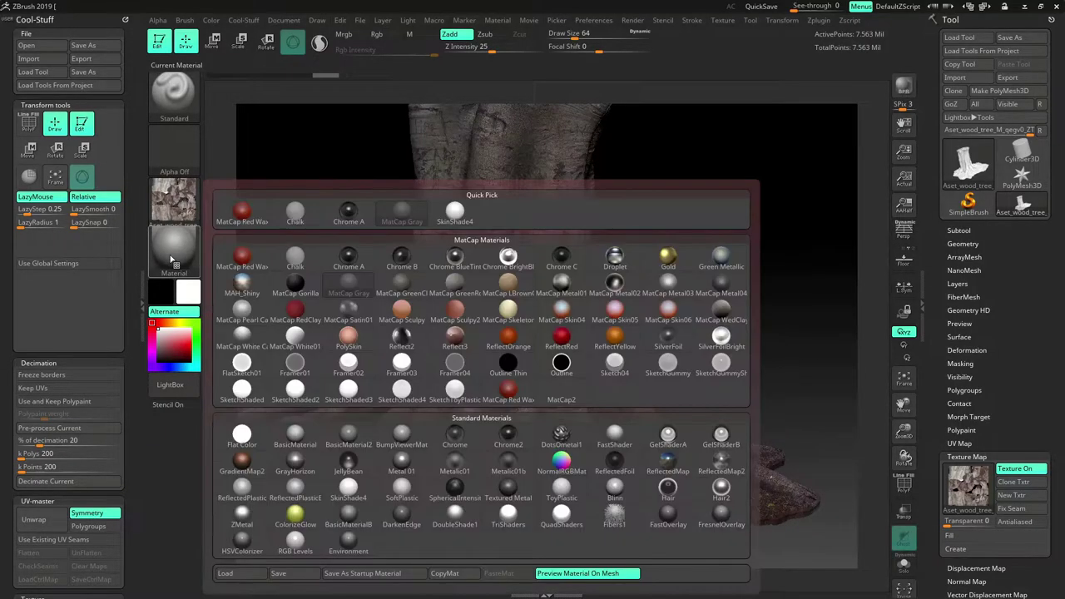
pyautogui.click(241, 434)
# Examine the flat-shaded bark texture up close and around the trunk to judge its resolution.
pyautogui.moveTo(666, 300)
pyautogui.mouseDown()
pyautogui.moveTo(658, 280)
pyautogui.moveTo(618, 295)
pyautogui.moveTo(627, 271)
pyautogui.moveTo(816, 393)
pyautogui.moveTo(870, 466)
pyautogui.mouseUp()
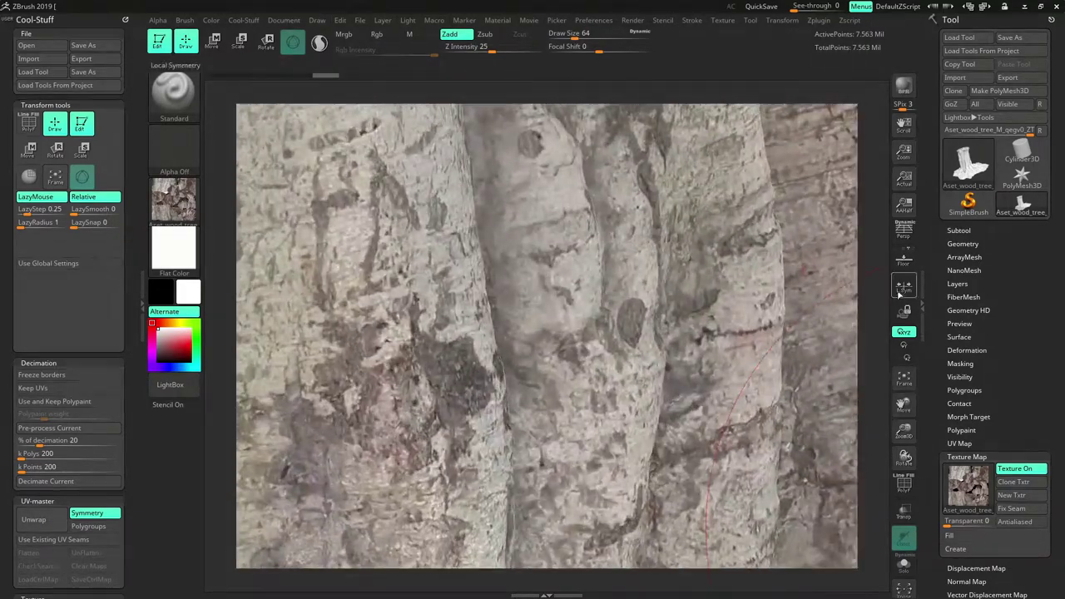
pyautogui.moveTo(867, 255)
pyautogui.keyDown('alt'); pyautogui.mouseDown()
pyautogui.moveTo(883, 270)
pyautogui.moveTo(880, 297)
pyautogui.moveTo(870, 279)
pyautogui.moveTo(884, 209)
pyautogui.moveTo(1063, 160)
pyautogui.moveTo(984, 258)
pyautogui.moveTo(935, 297)
pyautogui.moveTo(888, 301)
pyautogui.moveTo(873, 290)
pyautogui.moveTo(882, 294)
pyautogui.mouseUp(); pyautogui.keyUp('alt')
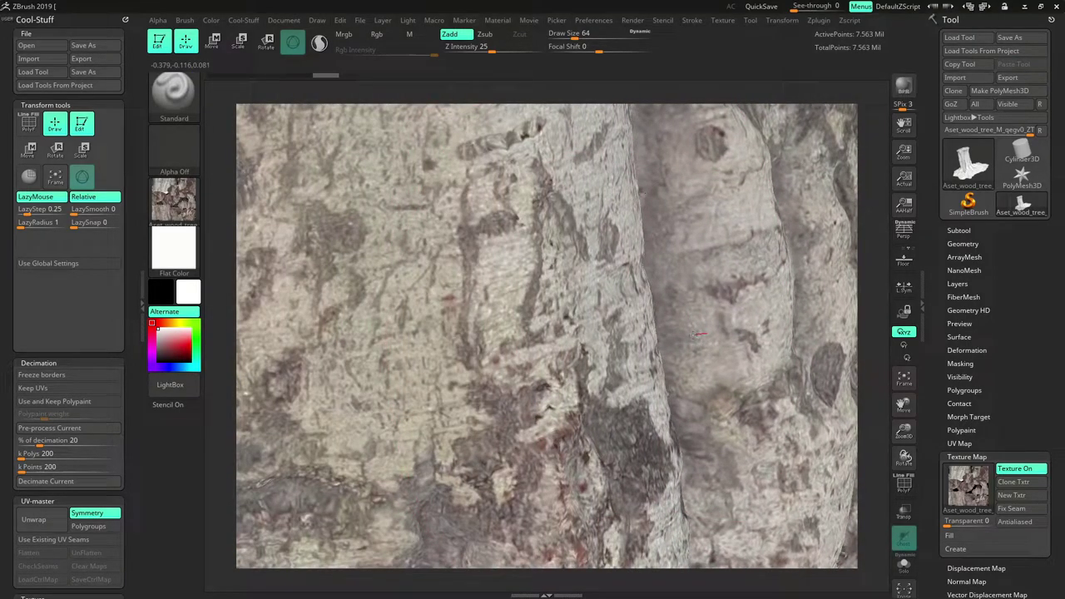
pyautogui.moveTo(866, 319); pyautogui.dragTo(856, 326)
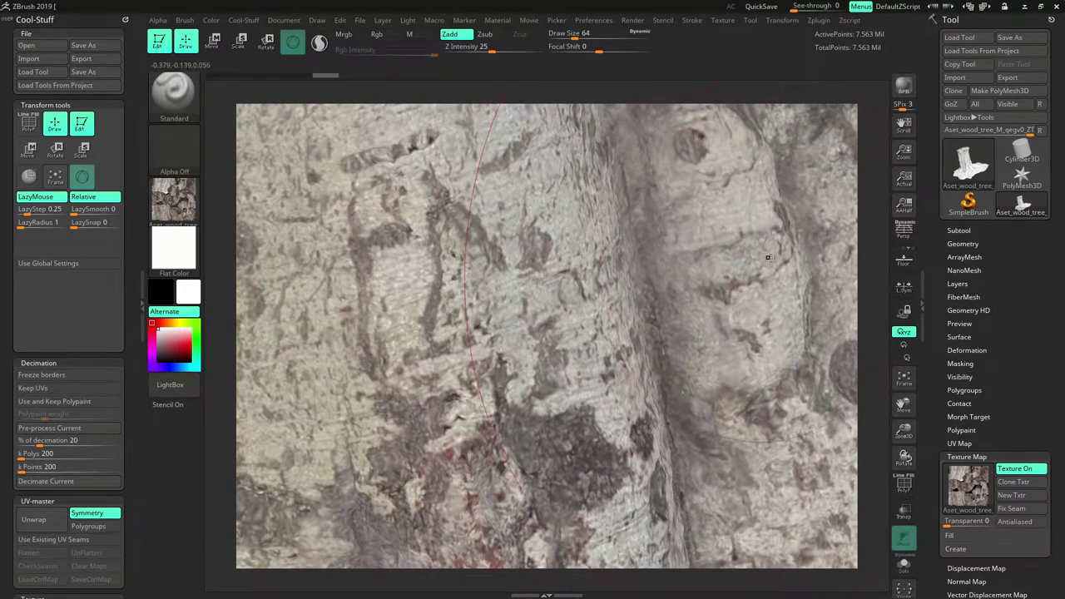
pyautogui.moveTo(889, 325)
pyautogui.mouseDown()
pyautogui.moveTo(870, 302)
pyautogui.moveTo(882, 329)
pyautogui.moveTo(873, 337)
pyautogui.mouseUp()
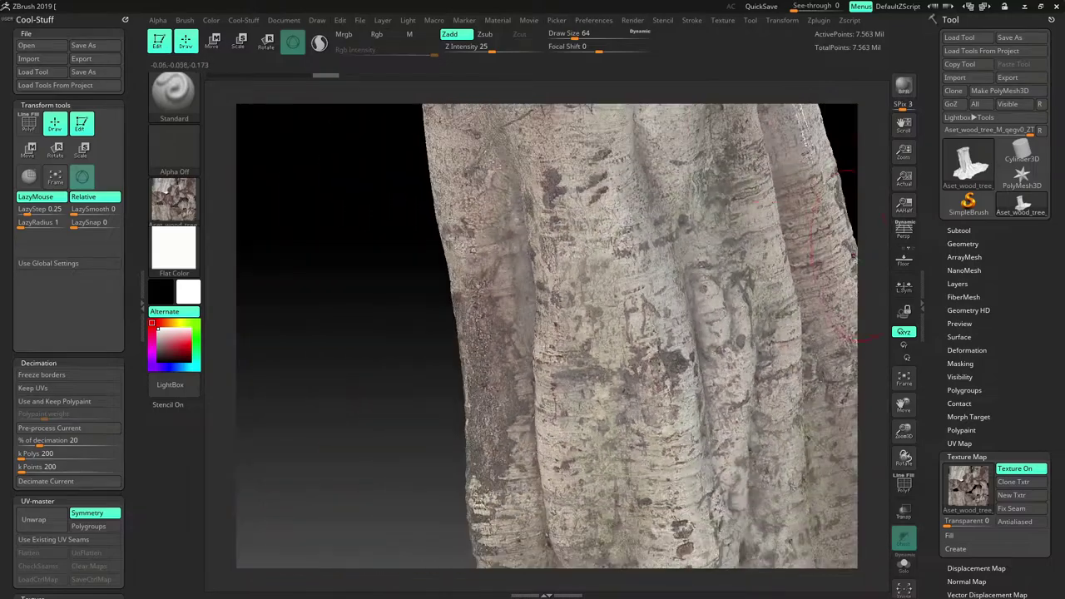
pyautogui.moveTo(862, 228); pyautogui.dragTo(751, 266)
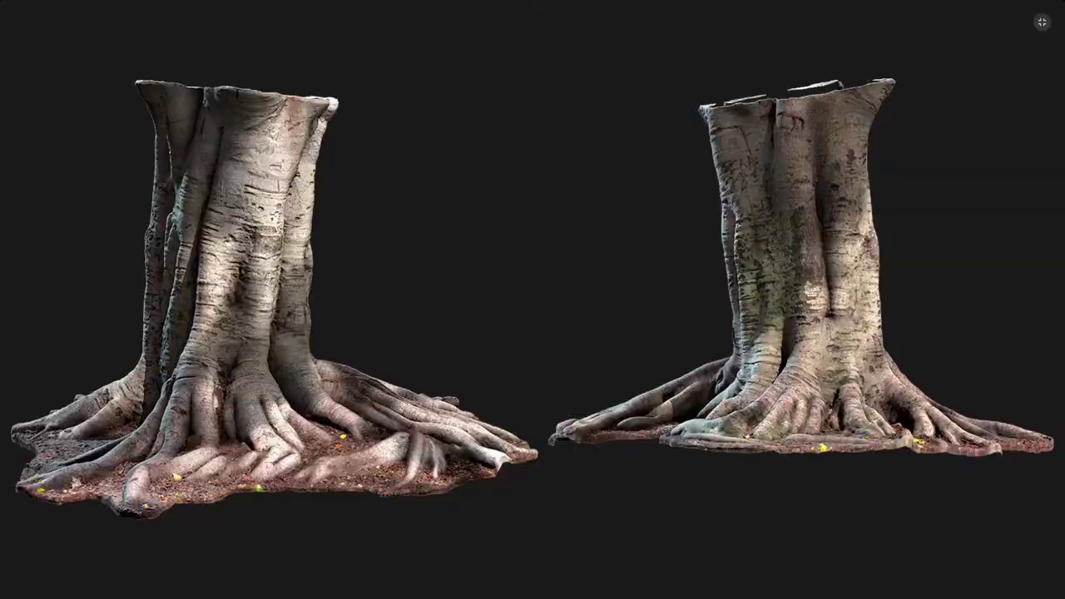
# Back in the browser, close the Tree Stump preview and frame the exposed roots of the Tree photogrammetry scan on Sketchfab.
pyautogui.click(1042, 24)
pyautogui.click(774, 142)
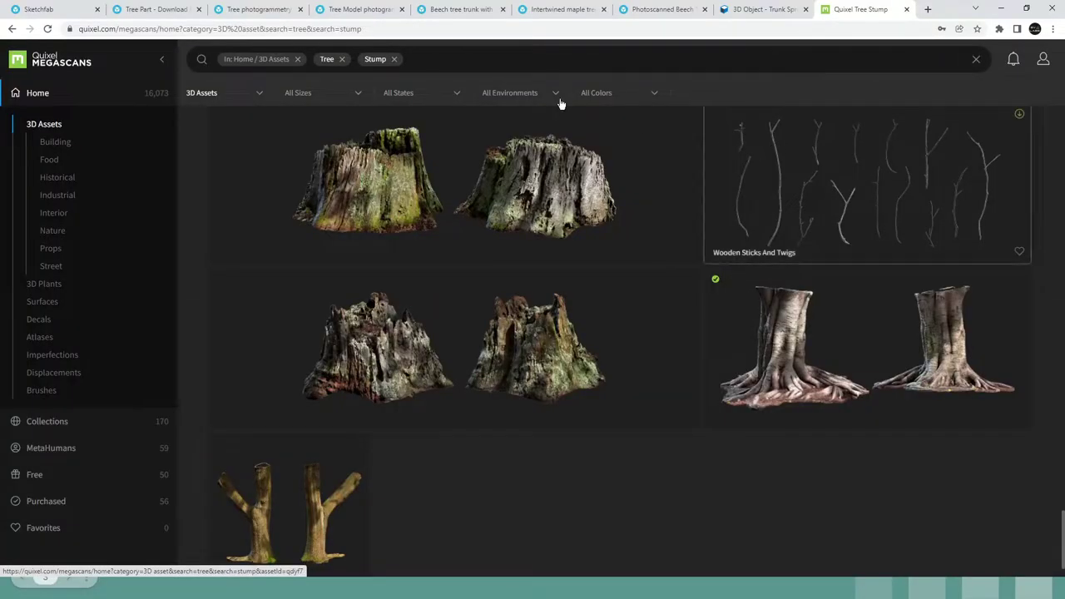
pyautogui.click(253, 10)
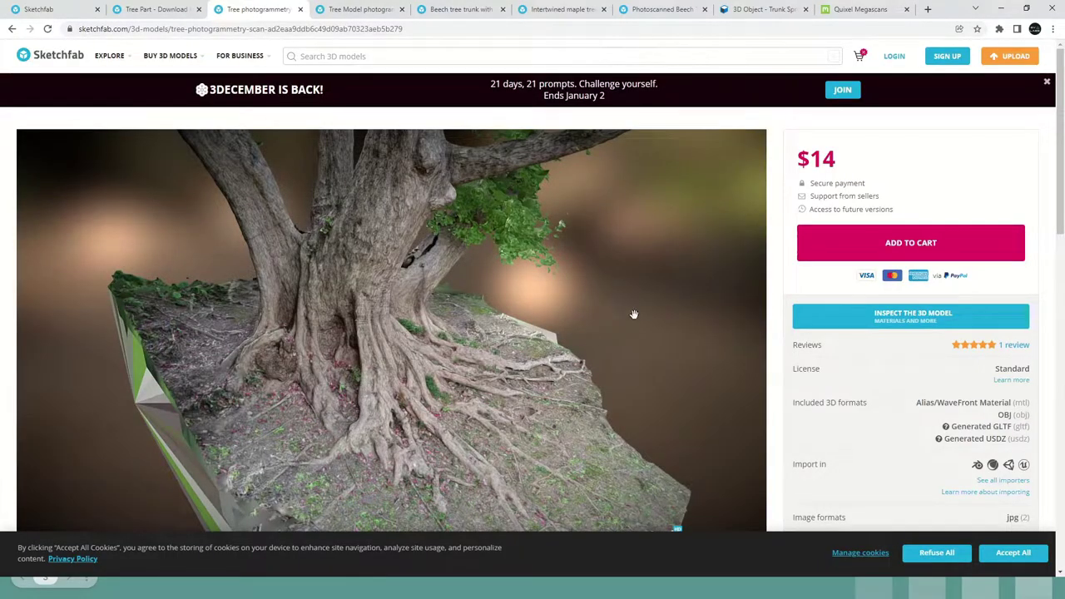
pyautogui.moveTo(640, 338)
pyautogui.mouseDown()
pyautogui.moveTo(635, 319)
pyautogui.moveTo(570, 356)
pyautogui.mouseUp()
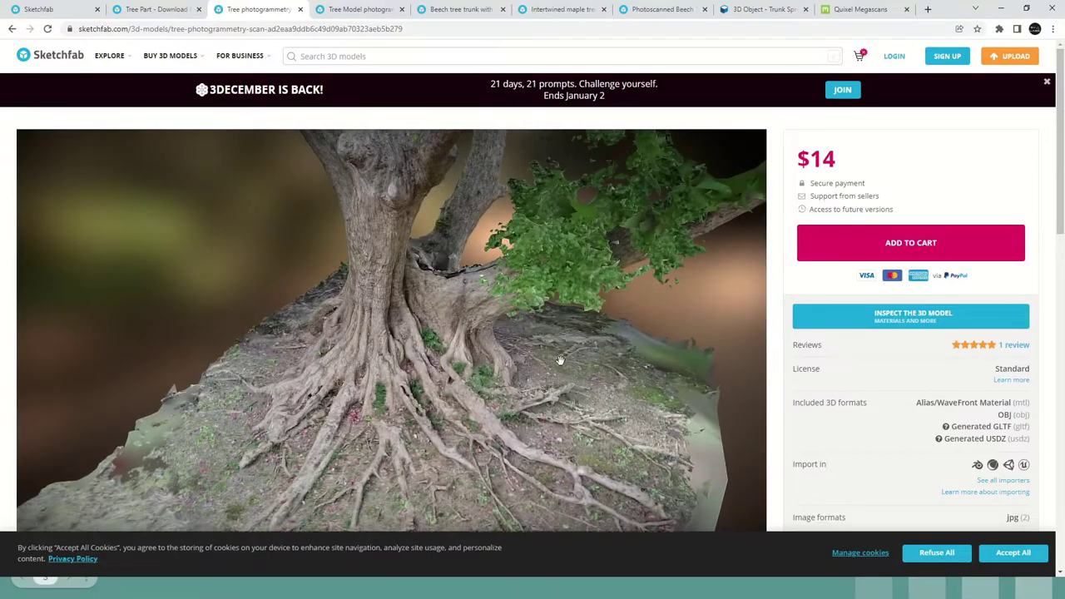
pyautogui.scroll(5, 570, 356)
pyautogui.moveTo(542, 423); pyautogui.dragTo(562, 280, button='right')
pyautogui.moveTo(562, 280); pyautogui.dragTo(508, 261)
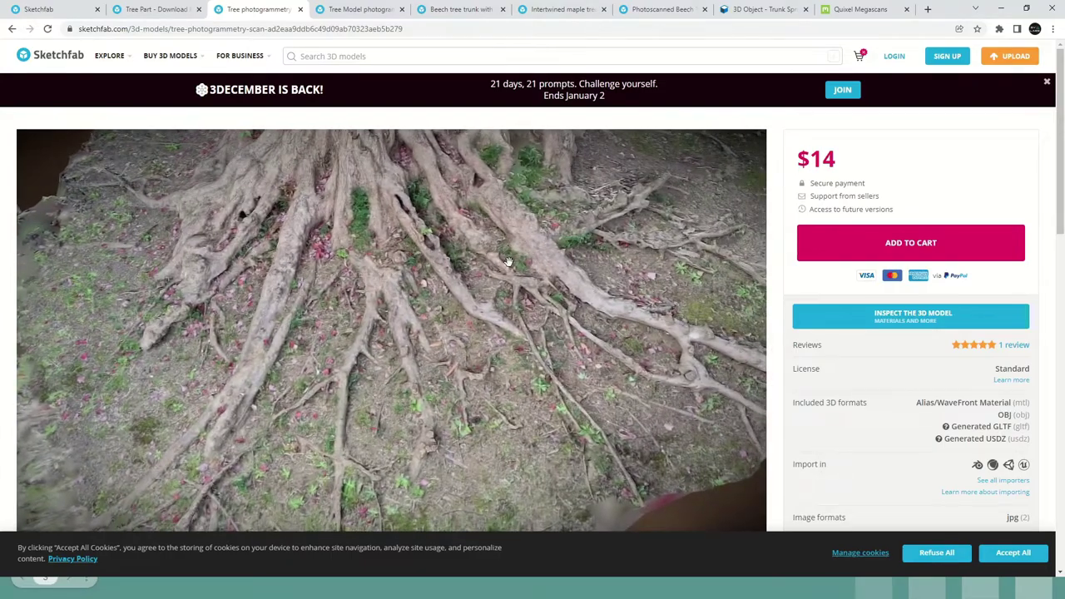
# Capture the root view on screen and trace the edges of the roots on the trunk's left side in red.
pyautogui.press('Print')
pyautogui.moveTo(31, 139); pyautogui.dragTo(758, 528)
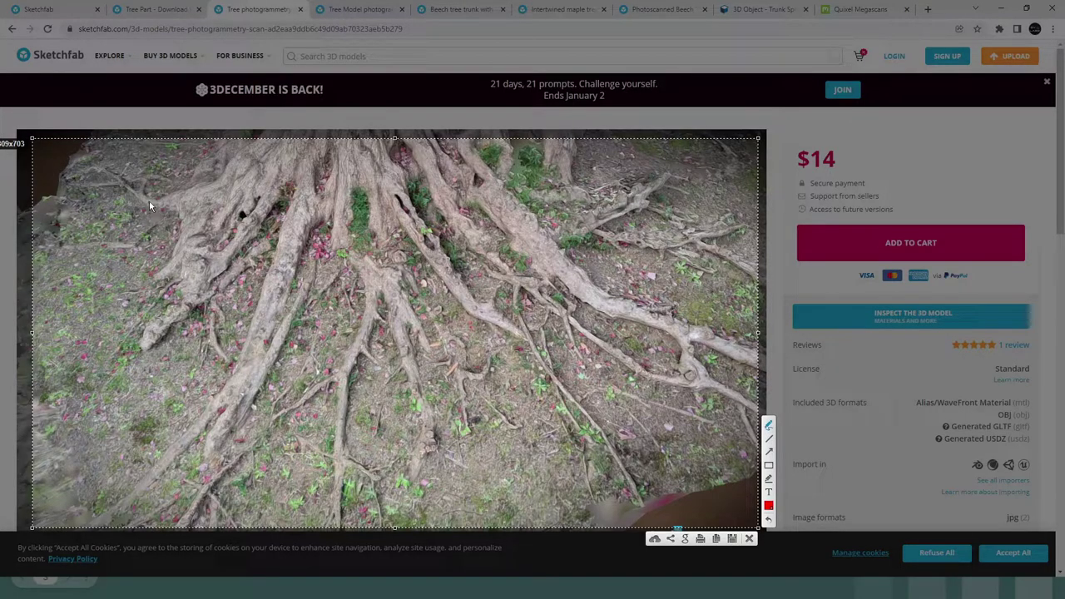
pyautogui.moveTo(154, 210)
pyautogui.mouseDown()
pyautogui.moveTo(180, 250)
pyautogui.moveTo(147, 344)
pyautogui.moveTo(190, 304)
pyautogui.moveTo(210, 330)
pyautogui.moveTo(262, 260)
pyautogui.mouseUp()
pyautogui.moveTo(284, 208); pyautogui.dragTo(237, 378)
pyautogui.moveTo(290, 337); pyautogui.dragTo(331, 242)
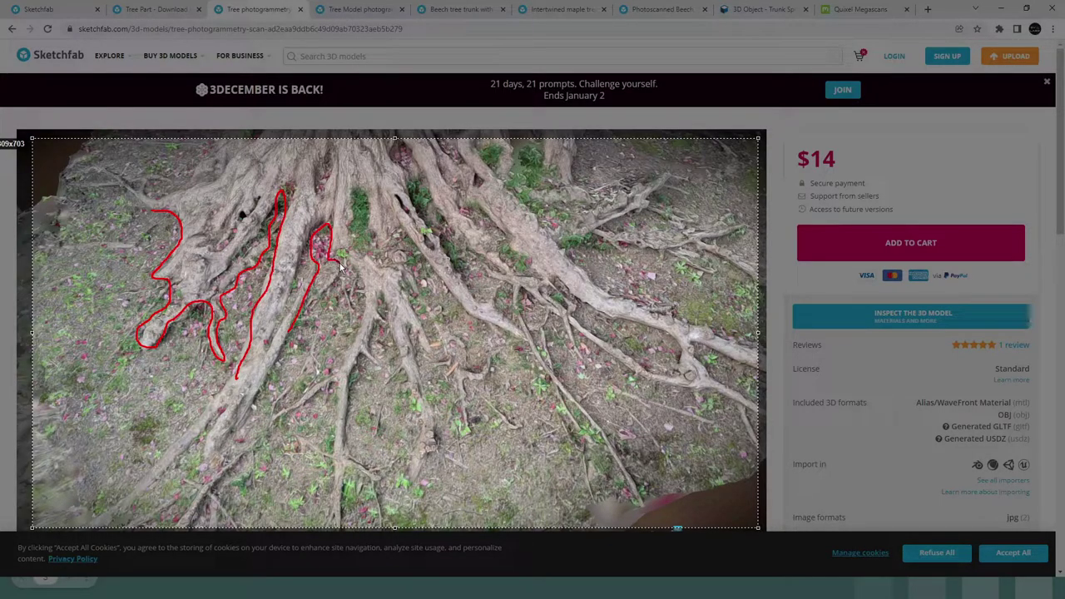
pyautogui.moveTo(363, 293)
pyautogui.mouseDown()
pyautogui.moveTo(352, 352)
pyautogui.moveTo(331, 383)
pyautogui.moveTo(306, 395)
pyautogui.moveTo(336, 400)
pyautogui.mouseUp()
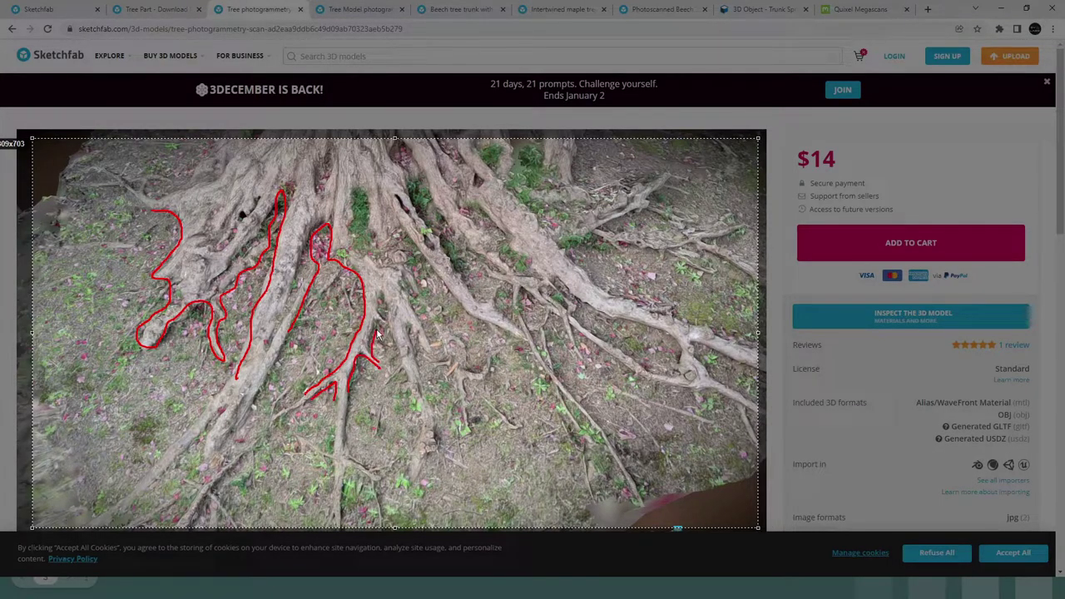
pyautogui.moveTo(379, 321)
pyautogui.mouseDown()
pyautogui.moveTo(383, 293)
pyautogui.moveTo(406, 374)
pyautogui.mouseUp()
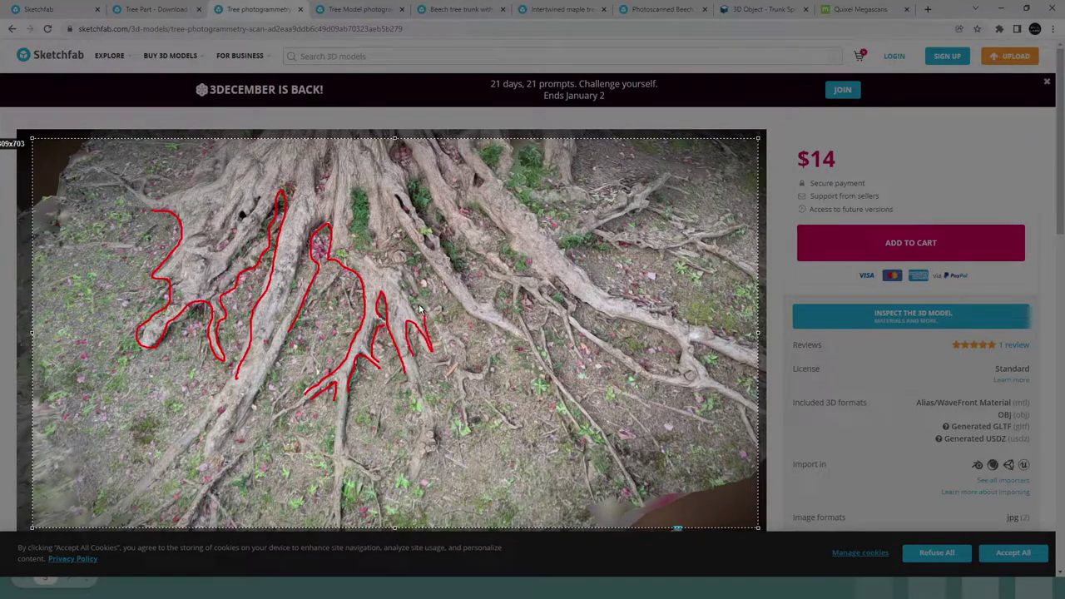
# Hatch the patches of ground between and beside the traced roots on the trunk's left side in red.
pyautogui.moveTo(317, 274)
pyautogui.mouseDown()
pyautogui.moveTo(350, 359)
pyautogui.moveTo(325, 364)
pyautogui.mouseUp()
pyautogui.moveTo(299, 337)
pyautogui.mouseDown()
pyautogui.moveTo(311, 374)
pyautogui.moveTo(303, 390)
pyautogui.mouseUp()
pyautogui.moveTo(288, 371); pyautogui.dragTo(296, 405)
pyautogui.moveTo(247, 288); pyautogui.dragTo(253, 303)
pyautogui.moveTo(233, 292); pyautogui.dragTo(241, 318)
pyautogui.moveTo(226, 305); pyautogui.dragTo(236, 344)
pyautogui.moveTo(189, 320); pyautogui.dragTo(205, 381)
pyautogui.moveTo(185, 355)
pyautogui.mouseDown()
pyautogui.moveTo(185, 406)
pyautogui.moveTo(170, 425)
pyautogui.mouseUp()
pyautogui.moveTo(143, 361); pyautogui.dragTo(156, 442)
pyautogui.moveTo(146, 220); pyautogui.dragTo(146, 290)
pyautogui.moveTo(124, 247); pyautogui.dragTo(133, 301)
pyautogui.moveTo(115, 248); pyautogui.dragTo(127, 332)
pyautogui.moveTo(155, 220); pyautogui.dragTo(159, 248)
pyautogui.moveTo(164, 218); pyautogui.dragTo(177, 253)
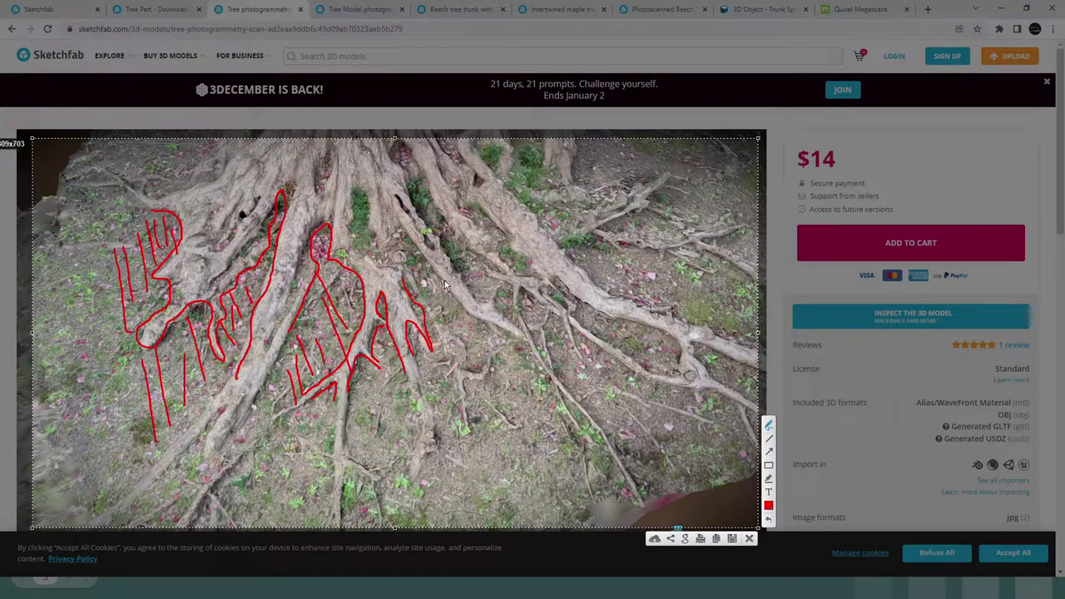
# Trace the edge of the long central root in red, mark the ground beside it, and discard the annotated capture.
pyautogui.moveTo(404, 278); pyautogui.dragTo(401, 236)
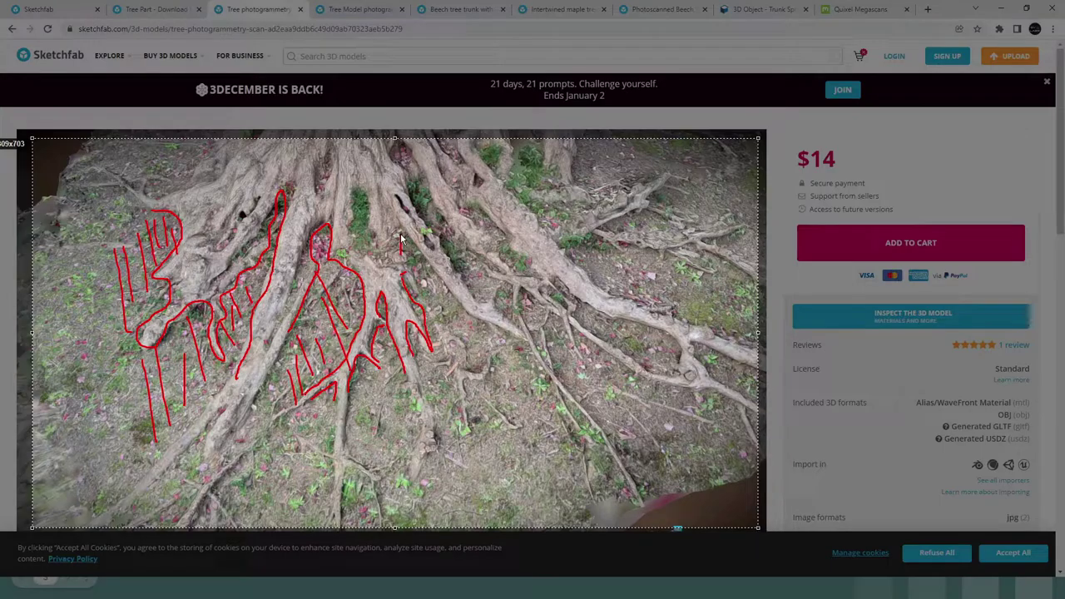
pyautogui.moveTo(434, 281); pyautogui.dragTo(553, 379)
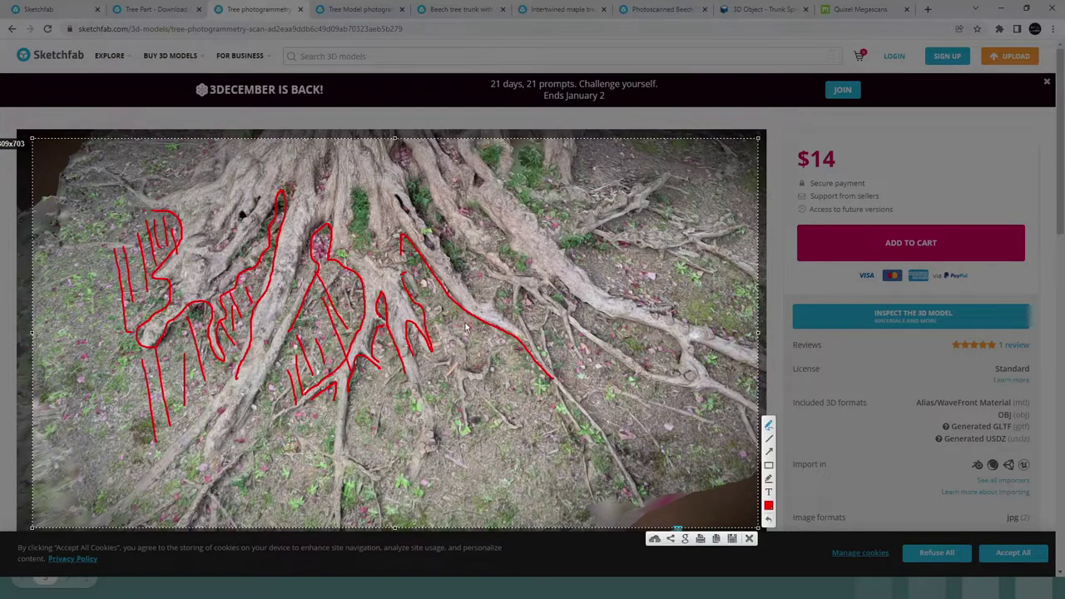
pyautogui.moveTo(447, 293); pyautogui.dragTo(450, 332)
pyautogui.click(750, 539)
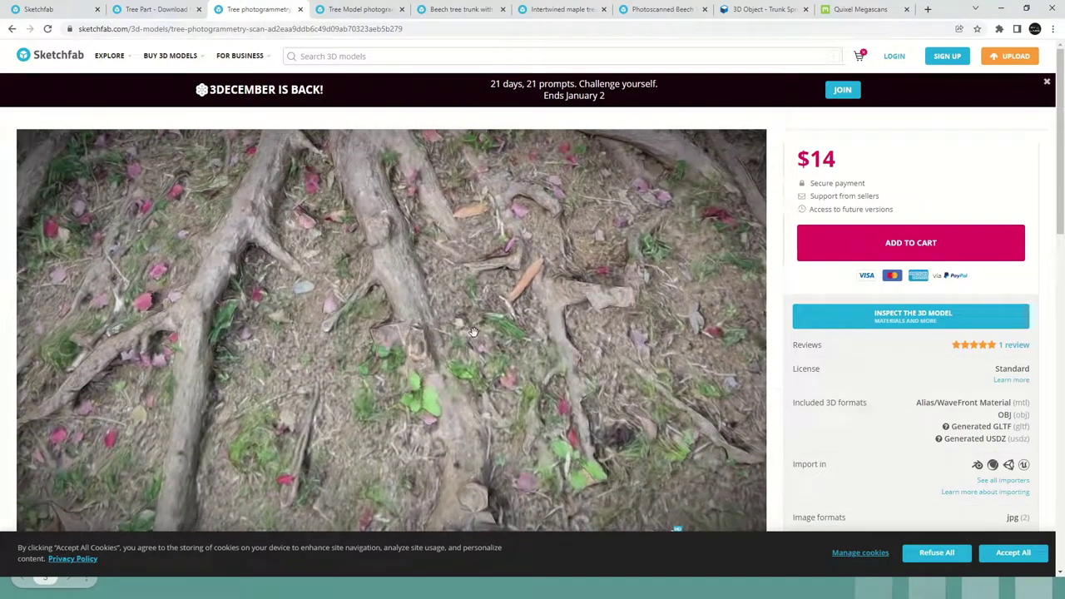
# Capture the close-up of the roots, outline the central root in red, cross out its lower part, and discard the capture.
pyautogui.press('Print')
pyautogui.moveTo(154, 142)
pyautogui.mouseDown()
pyautogui.moveTo(649, 464)
pyautogui.moveTo(671, 505)
pyautogui.mouseUp()
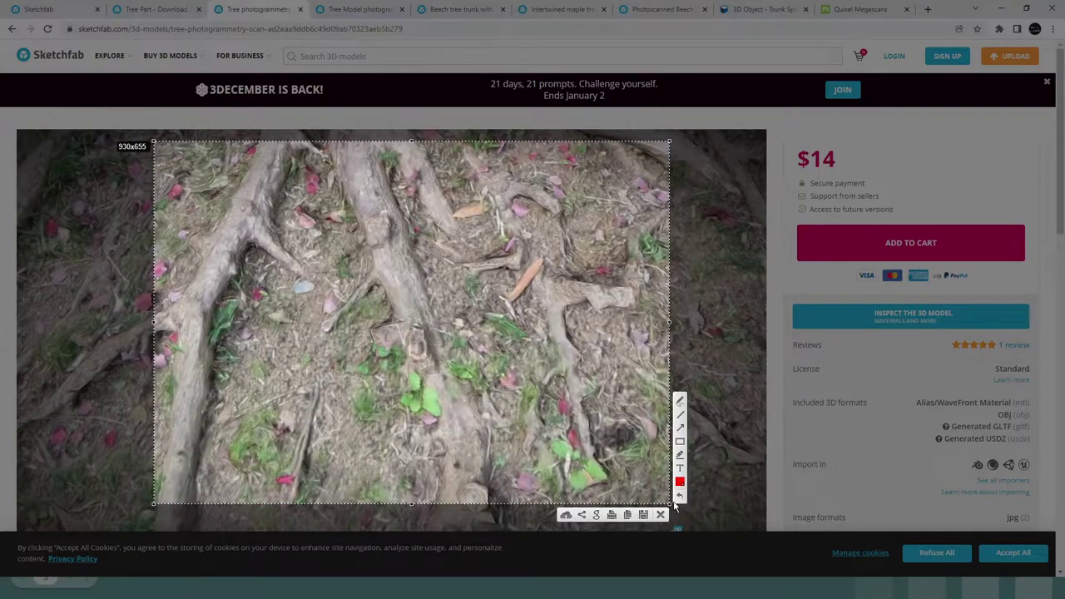
pyautogui.moveTo(364, 233)
pyautogui.mouseDown()
pyautogui.moveTo(389, 316)
pyautogui.moveTo(423, 373)
pyautogui.mouseUp()
pyautogui.moveTo(479, 432)
pyautogui.mouseDown()
pyautogui.moveTo(443, 371)
pyautogui.moveTo(408, 227)
pyautogui.mouseUp()
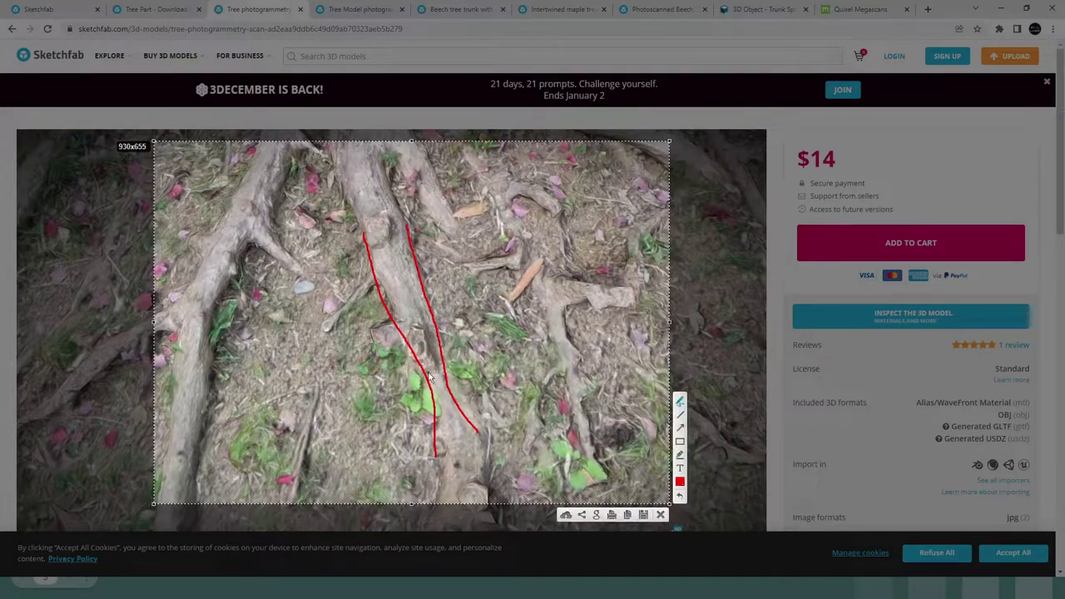
pyautogui.moveTo(389, 359); pyautogui.dragTo(522, 408)
pyautogui.moveTo(503, 352); pyautogui.dragTo(398, 438)
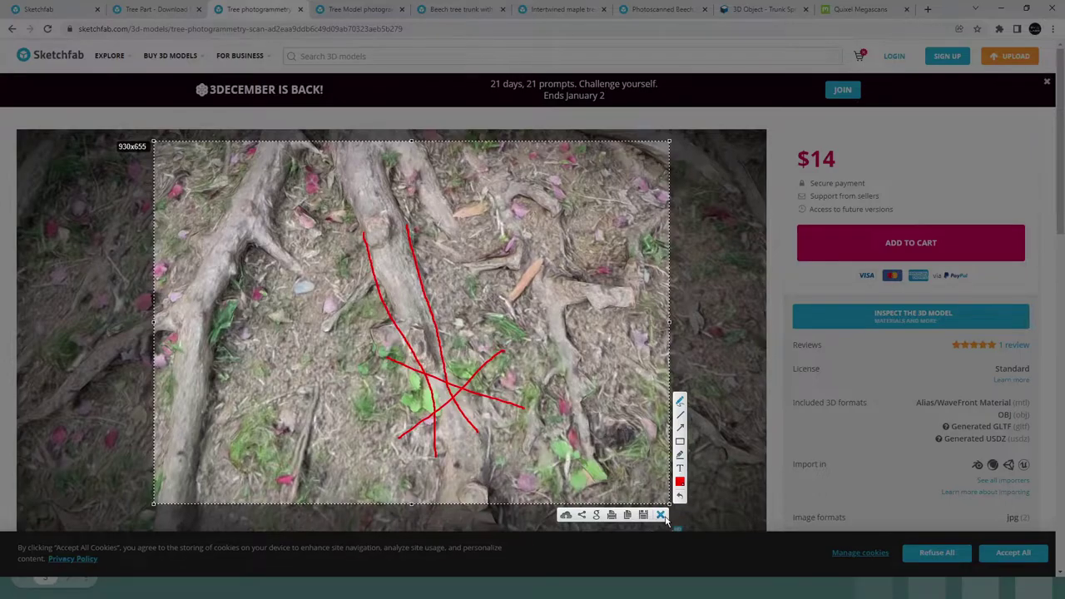
pyautogui.click(661, 515)
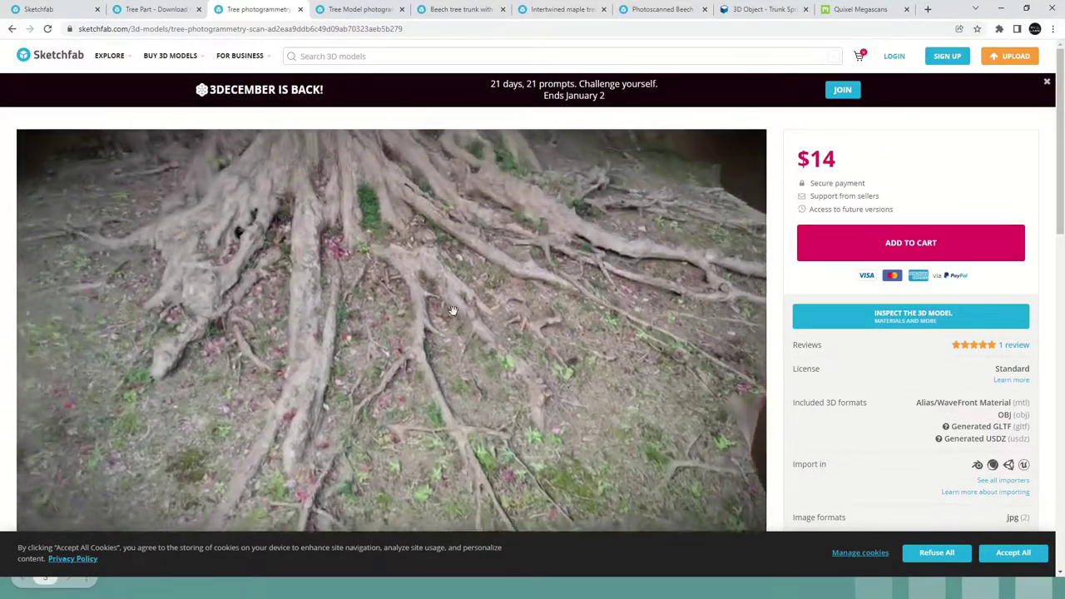
# Open the Tree Model photogrammetry scan and examine its trunk base, roots and surrounding ground from several sides.
pyautogui.scroll(-3, 453, 310)
pyautogui.moveTo(527, 338)
pyautogui.mouseDown()
pyautogui.moveTo(565, 324)
pyautogui.moveTo(524, 336)
pyautogui.mouseUp()
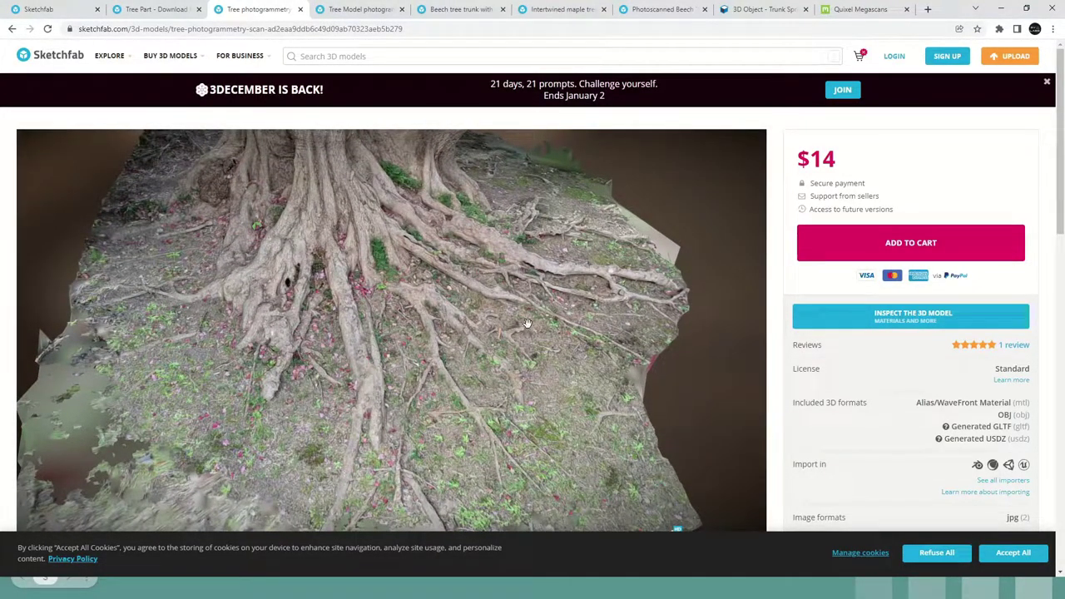
pyautogui.click(359, 10)
pyautogui.moveTo(516, 335)
pyautogui.mouseDown()
pyautogui.moveTo(550, 385)
pyautogui.moveTo(555, 295)
pyautogui.mouseUp()
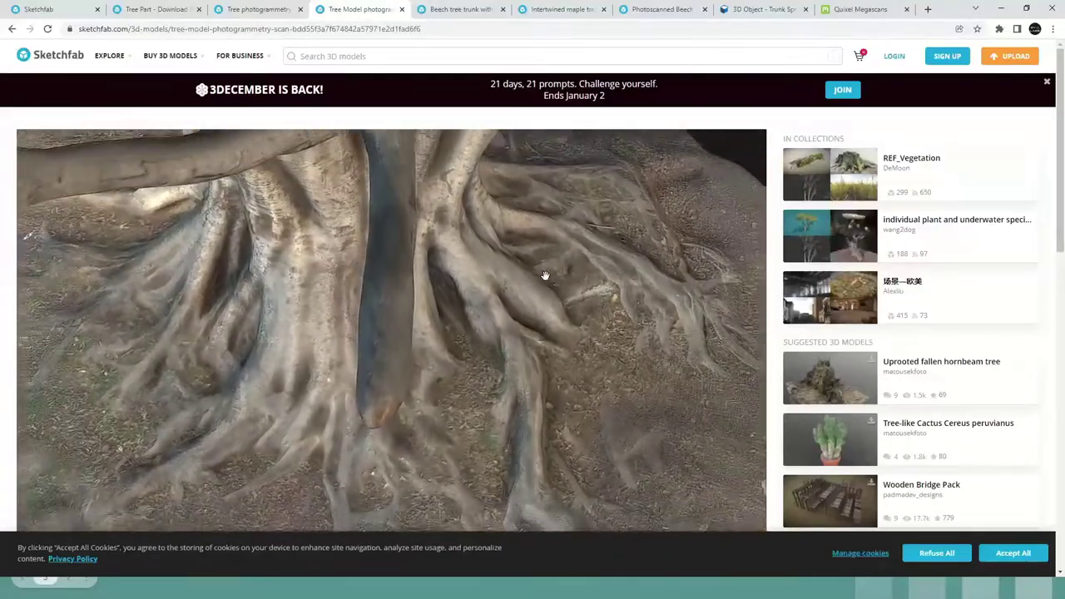
pyautogui.moveTo(545, 275); pyautogui.dragTo(533, 224)
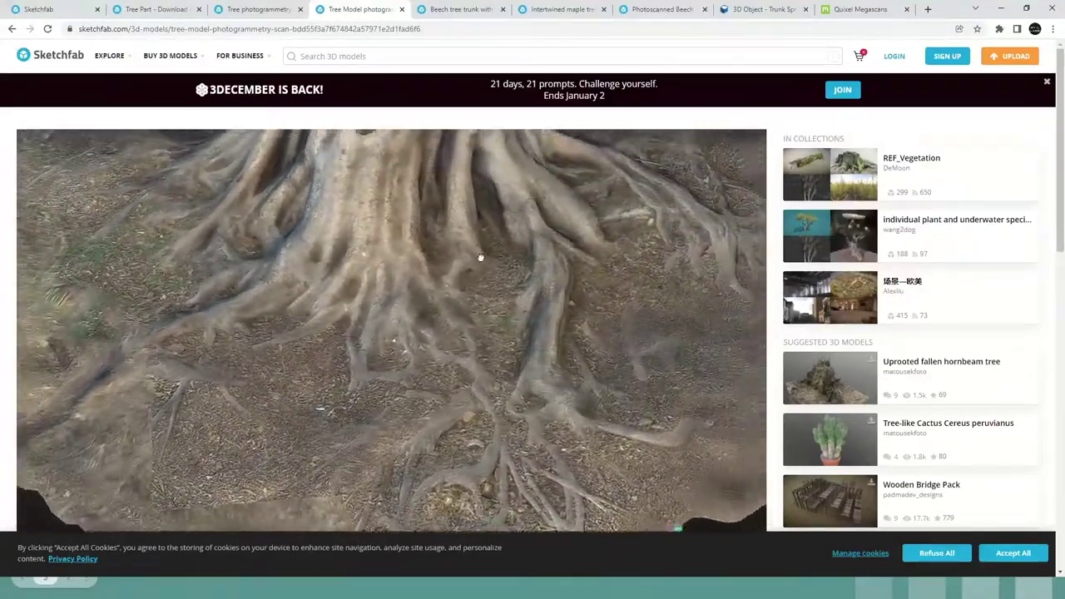
pyautogui.moveTo(481, 258)
pyautogui.mouseDown()
pyautogui.moveTo(466, 261)
pyautogui.moveTo(519, 248)
pyautogui.mouseUp()
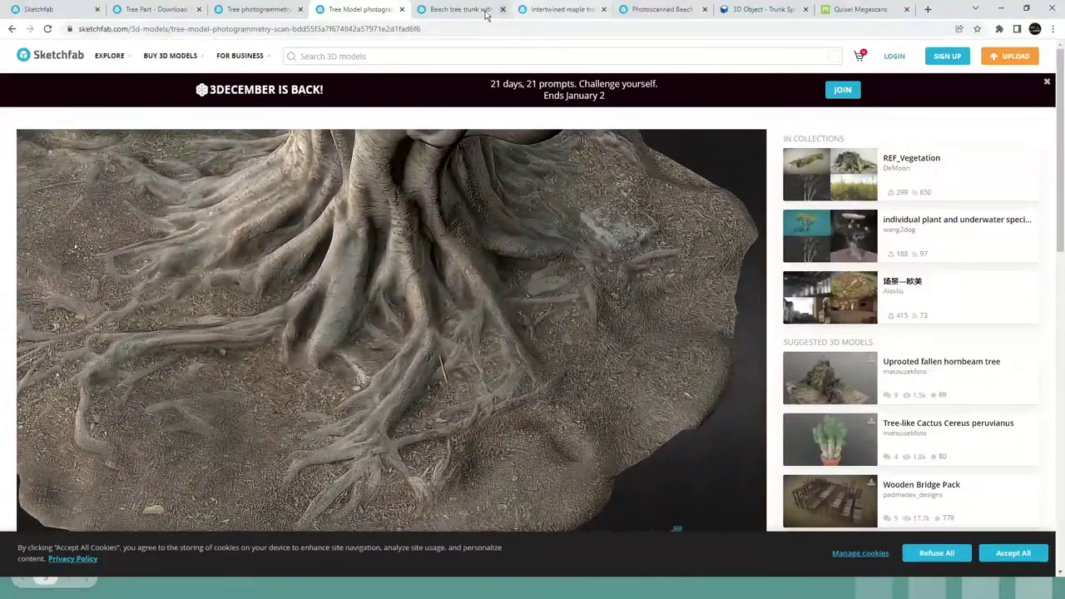
# Open the Beech tree trunk with rough bark scan and examine how its roots meet the ground around the trunk base.
pyautogui.click(466, 10)
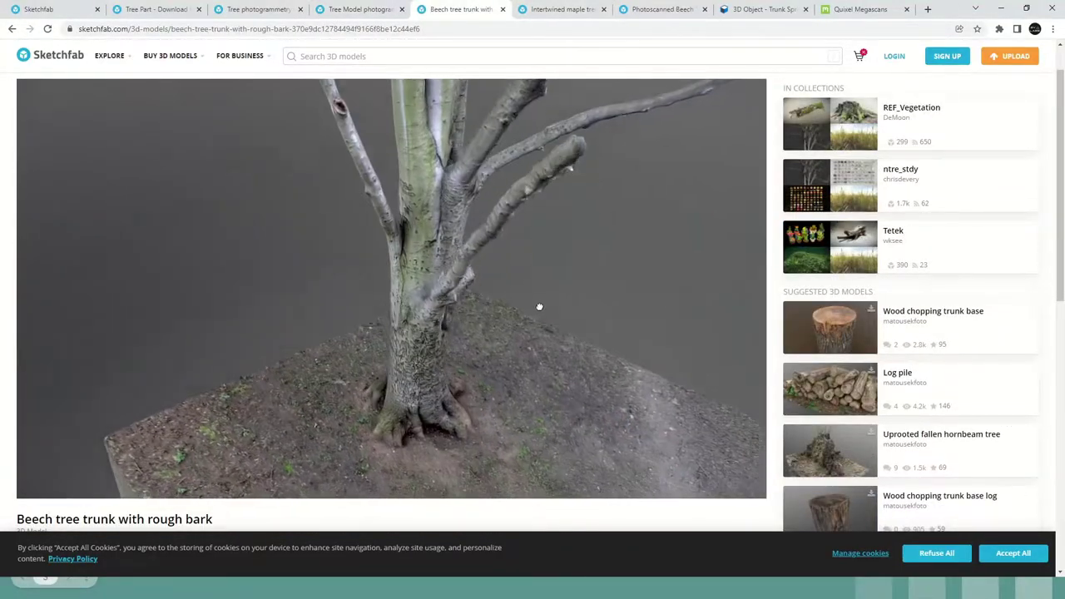
pyautogui.moveTo(539, 307)
pyautogui.mouseDown()
pyautogui.moveTo(476, 272)
pyautogui.moveTo(536, 280)
pyautogui.moveTo(475, 257)
pyautogui.moveTo(450, 286)
pyautogui.mouseUp()
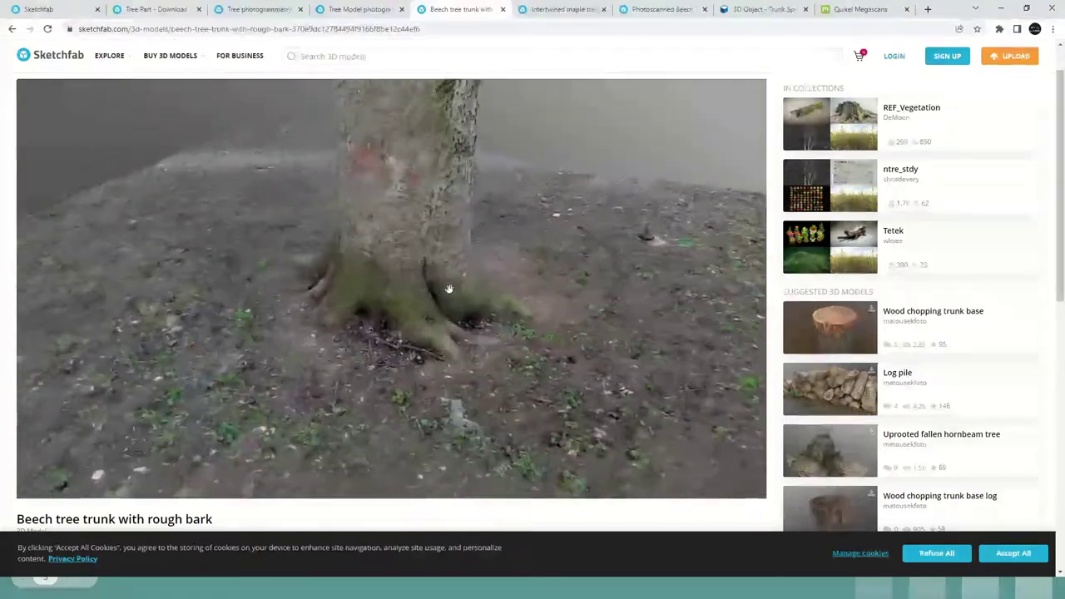
pyautogui.scroll(3, 524, 319)
pyautogui.moveTo(542, 326); pyautogui.dragTo(523, 333)
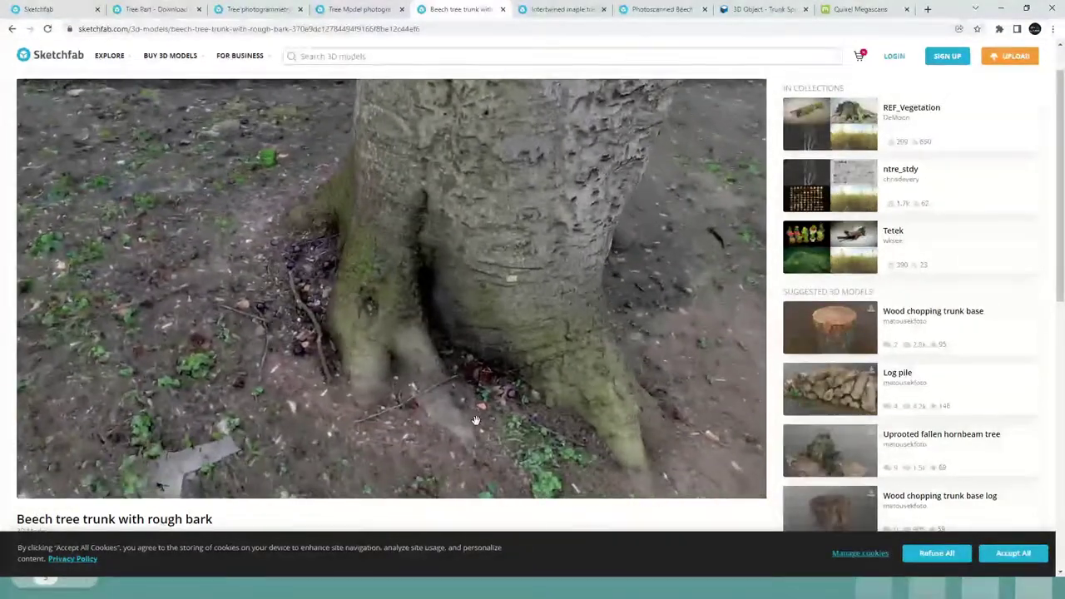
pyautogui.moveTo(624, 379)
pyautogui.mouseDown()
pyautogui.moveTo(502, 311)
pyautogui.moveTo(483, 337)
pyautogui.moveTo(487, 310)
pyautogui.moveTo(459, 299)
pyautogui.moveTo(471, 319)
pyautogui.moveTo(483, 297)
pyautogui.moveTo(419, 313)
pyautogui.mouseUp()
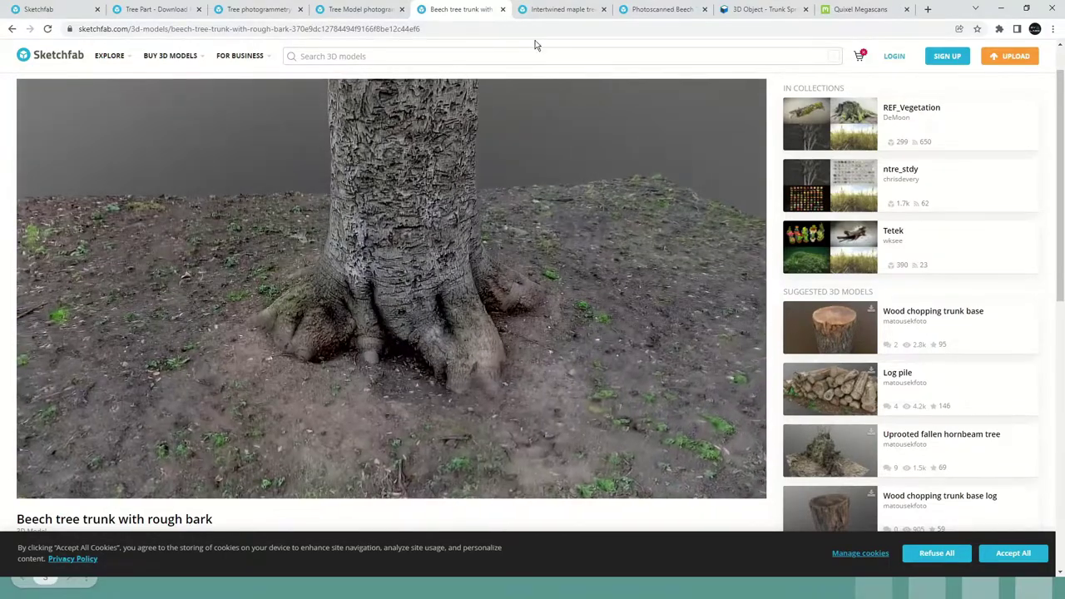
# Open the Intertwined maple tree roots scan and examine its exposed roots from above and from the side.
pyautogui.click(562, 17)
pyautogui.moveTo(582, 265); pyautogui.dragTo(547, 252)
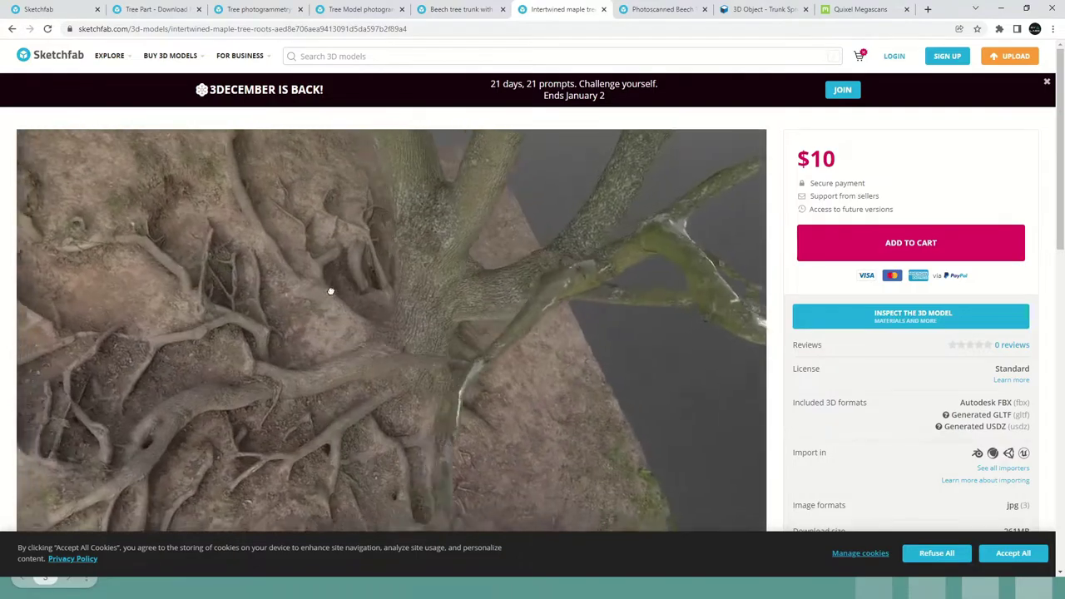
pyautogui.moveTo(330, 292)
pyautogui.mouseDown()
pyautogui.moveTo(360, 269)
pyautogui.moveTo(395, 278)
pyautogui.moveTo(378, 238)
pyautogui.moveTo(410, 265)
pyautogui.mouseUp()
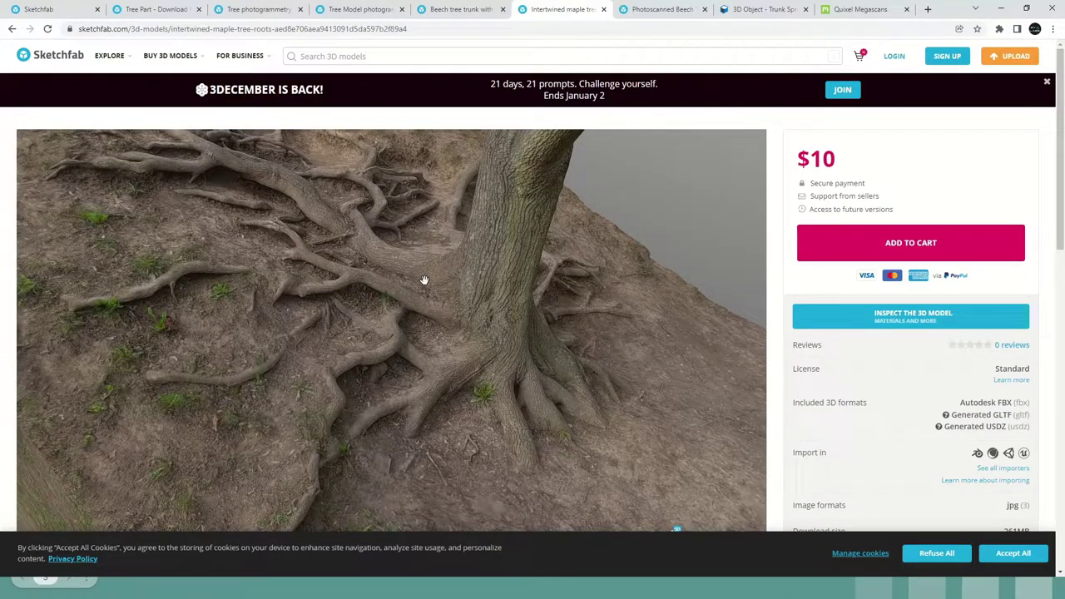
# Look at the Photoscanned Beech Tree, and show the Megascans Tree Stump preview in full screen.
pyautogui.click(657, 10)
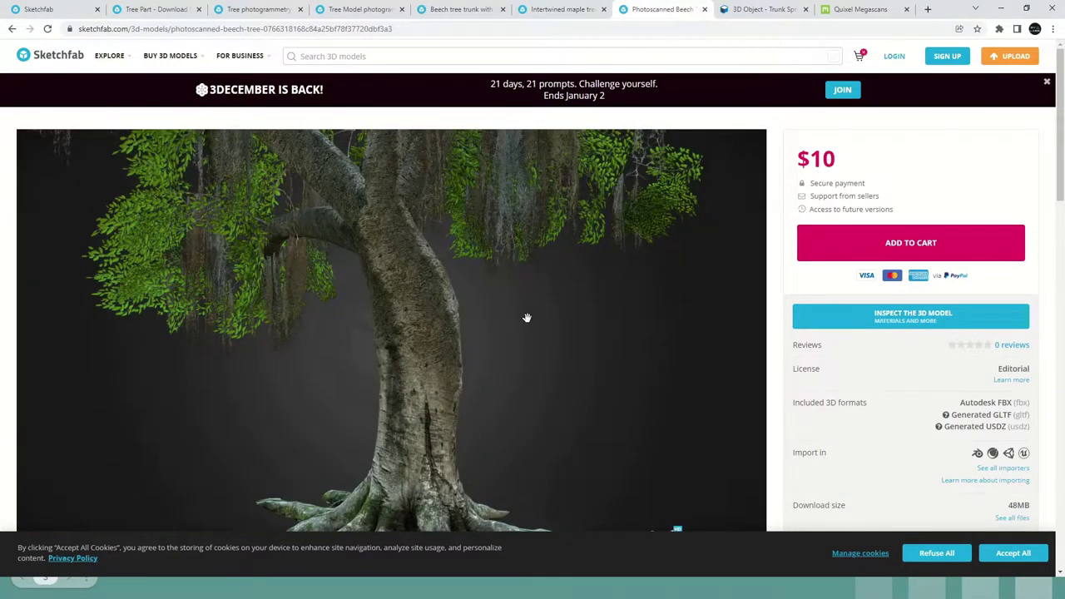
pyautogui.click(739, 12)
pyautogui.click(849, 12)
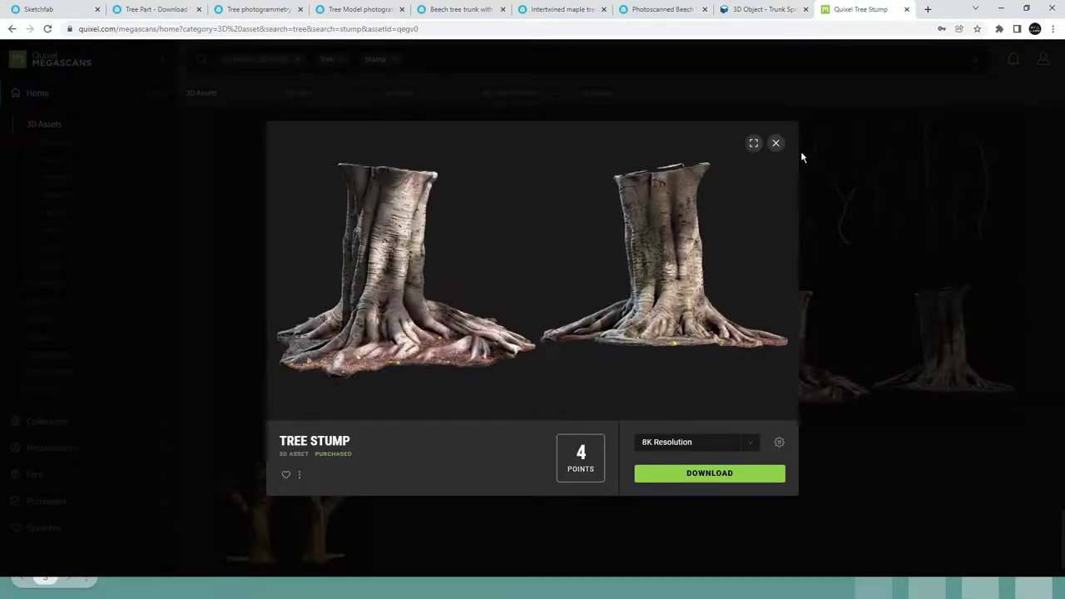
pyautogui.click(753, 143)
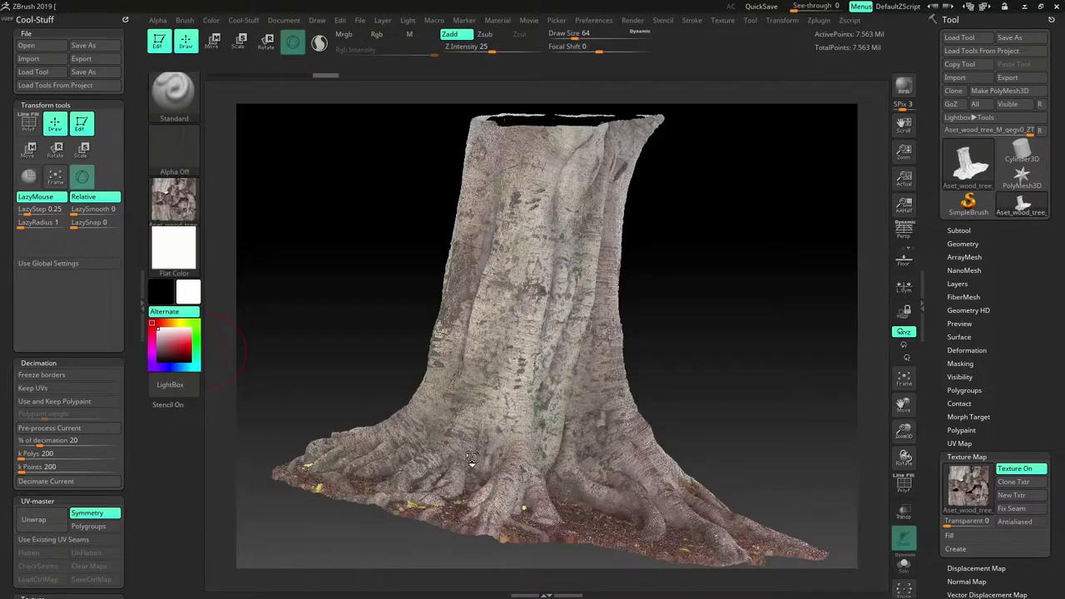
# Switch to ZBrush and examine the textured stump's roots and the ground between them up close.
pyautogui.moveTo(709, 346); pyautogui.dragTo(710, 333)
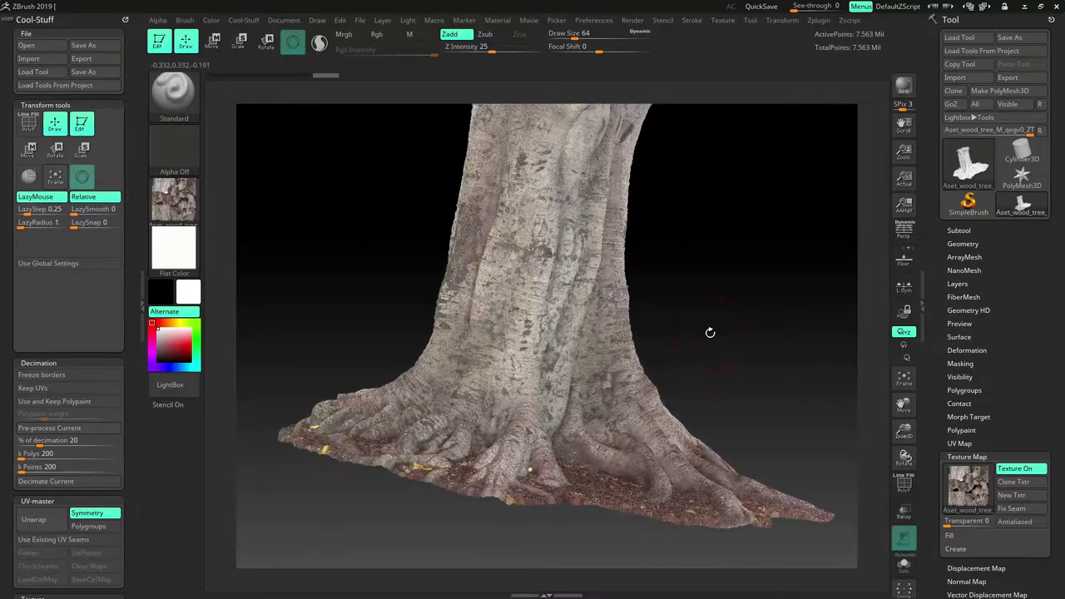
pyautogui.moveTo(727, 280); pyautogui.dragTo(653, 233)
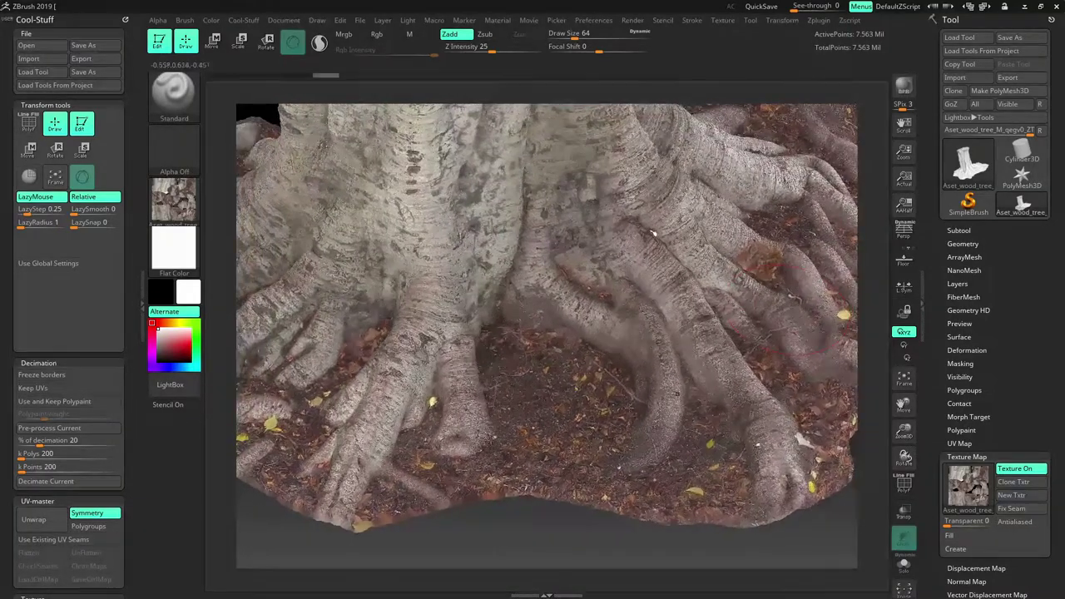
pyautogui.moveTo(866, 214); pyautogui.dragTo(607, 342)
pyautogui.moveTo(701, 238); pyautogui.dragTo(702, 335)
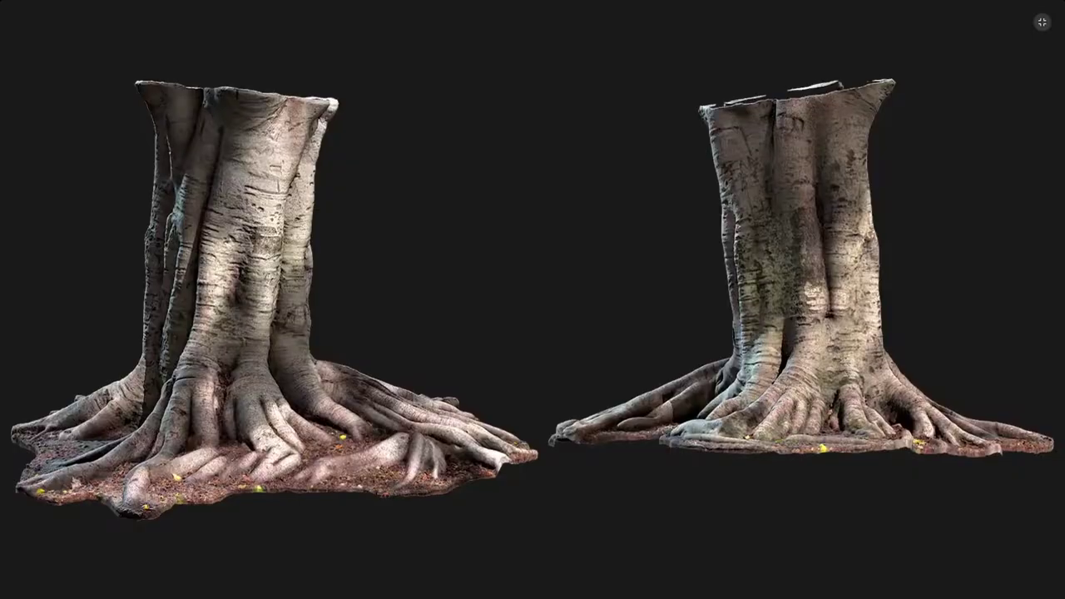
# Back in the browser, close the Tree Stump preview and examine the trunk base and ground of Sketchfab's Tree Part scan.
pyautogui.click(1041, 22)
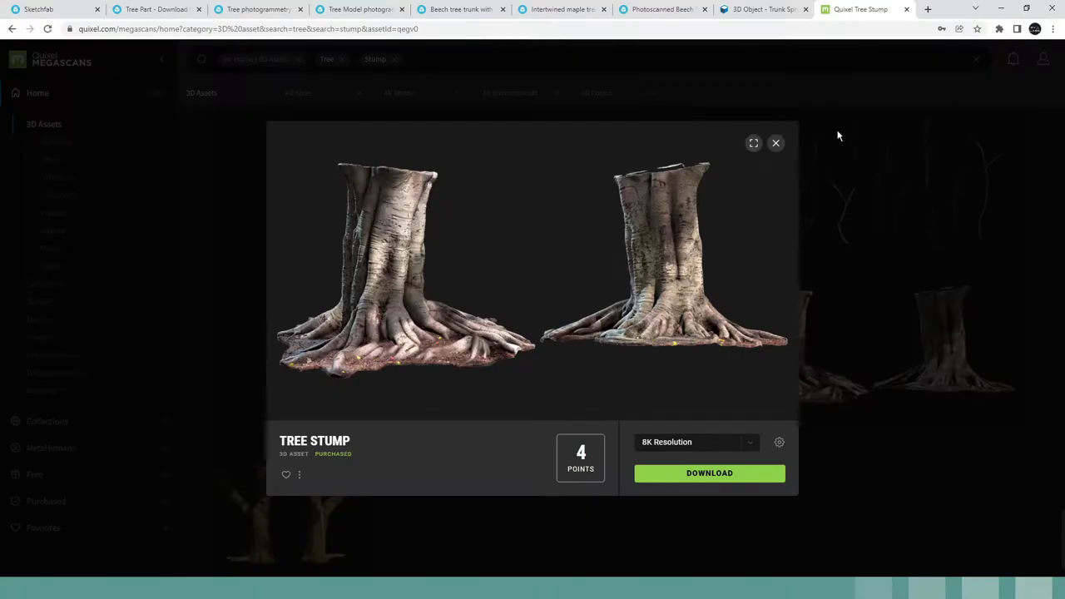
pyautogui.click(776, 146)
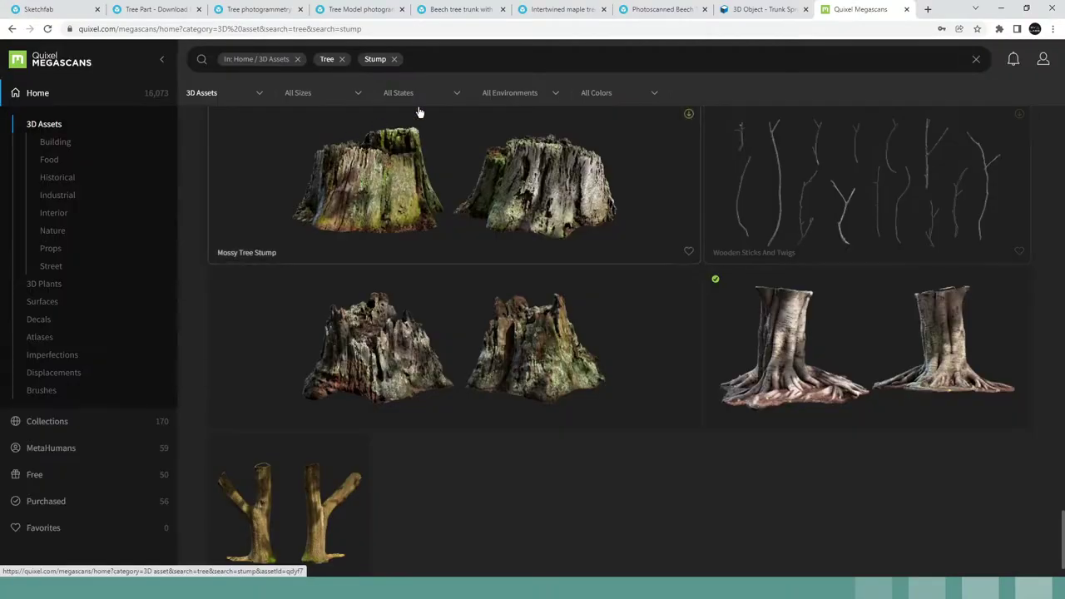
pyautogui.click(154, 9)
pyautogui.moveTo(568, 352)
pyautogui.mouseDown()
pyautogui.moveTo(550, 335)
pyautogui.moveTo(554, 359)
pyautogui.mouseUp()
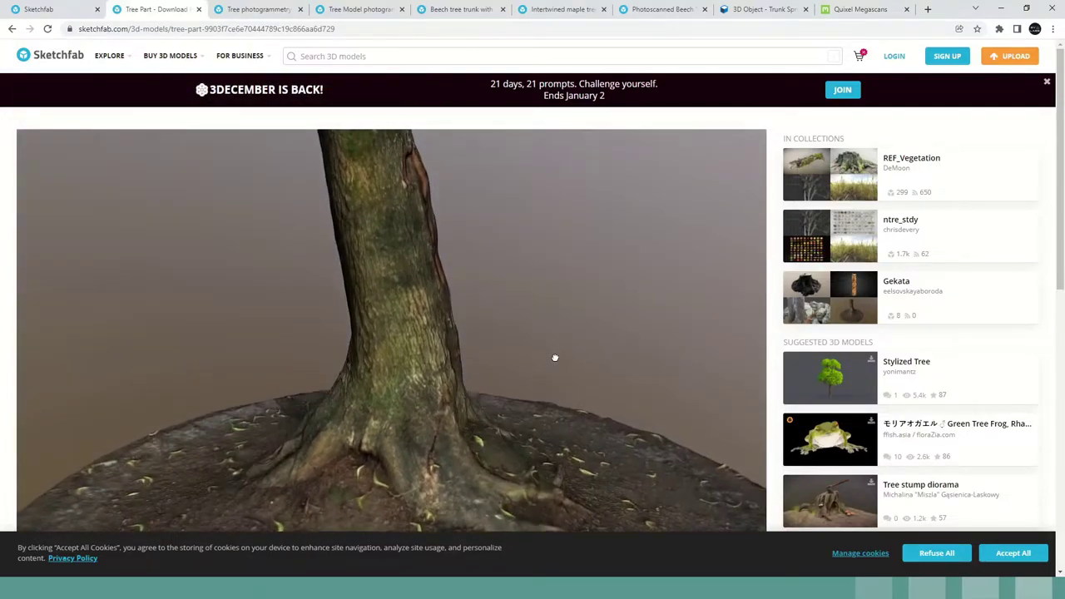
pyautogui.moveTo(572, 318)
pyautogui.mouseDown()
pyautogui.moveTo(558, 300)
pyautogui.moveTo(564, 255)
pyautogui.moveTo(458, 325)
pyautogui.moveTo(550, 292)
pyautogui.mouseUp()
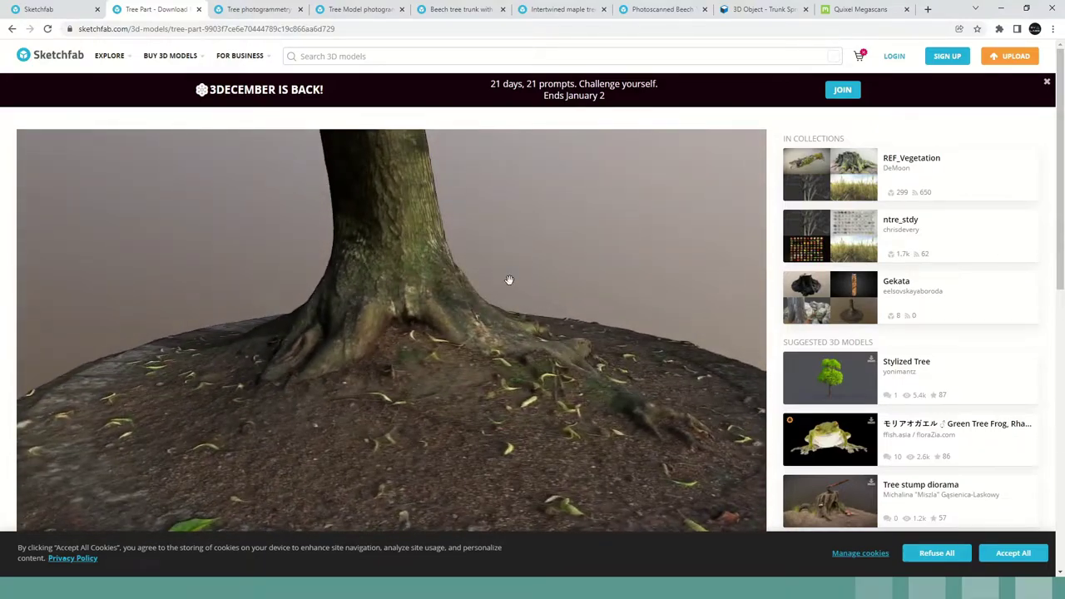
# Return to the Tree photogrammetry scan and examine the dense roots, plants and holes around its trunk base.
pyautogui.click(237, 12)
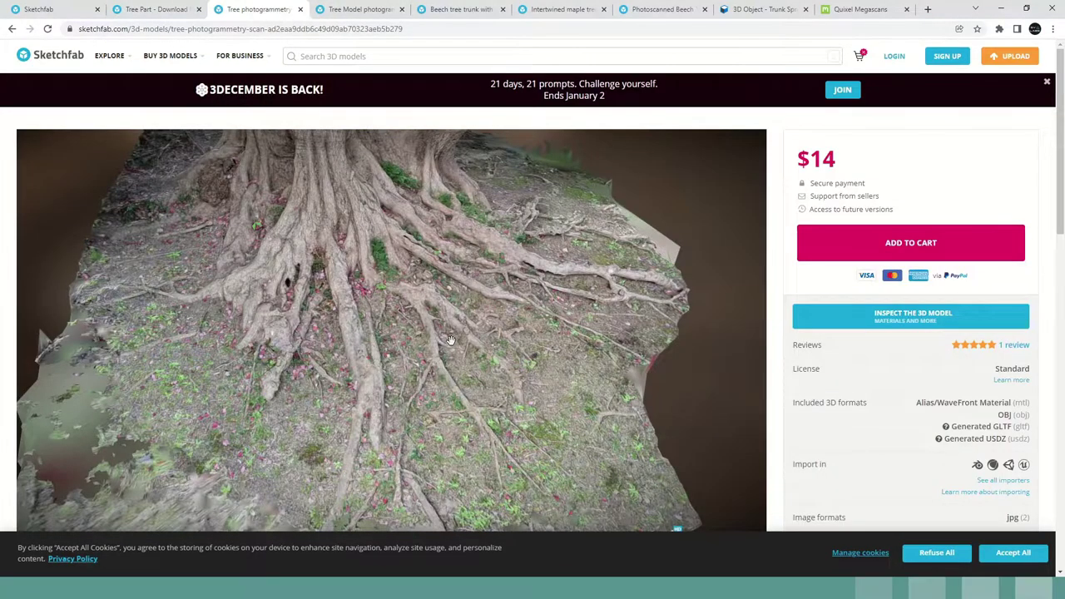
pyautogui.scroll(4, 466, 342)
pyautogui.moveTo(459, 342); pyautogui.dragTo(436, 308)
pyautogui.scroll(3, 418, 302)
pyautogui.scroll(-3, 505, 316)
pyautogui.moveTo(504, 316); pyautogui.dragTo(463, 278)
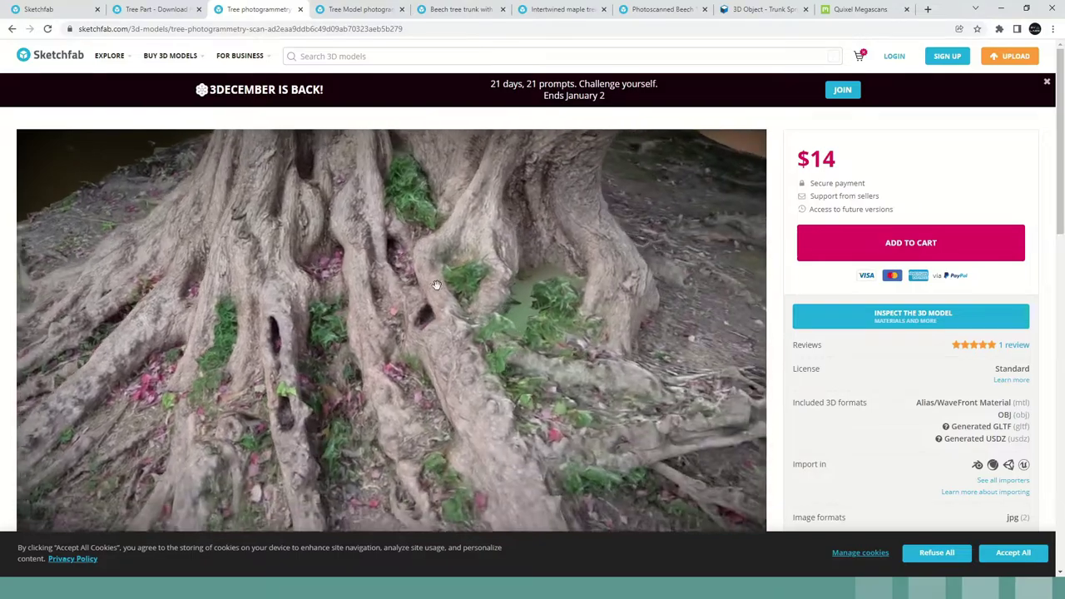
pyautogui.moveTo(437, 284); pyautogui.dragTo(431, 288)
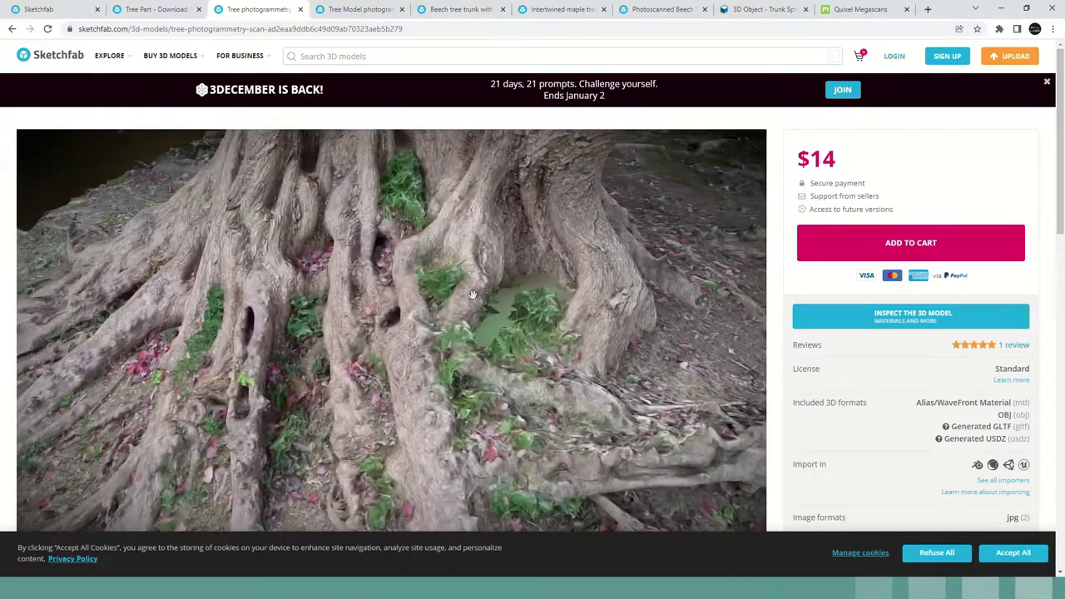
pyautogui.moveTo(419, 308)
pyautogui.mouseDown()
pyautogui.moveTo(453, 273)
pyautogui.moveTo(422, 267)
pyautogui.moveTo(417, 239)
pyautogui.moveTo(409, 265)
pyautogui.moveTo(514, 273)
pyautogui.moveTo(587, 296)
pyautogui.moveTo(560, 340)
pyautogui.mouseUp()
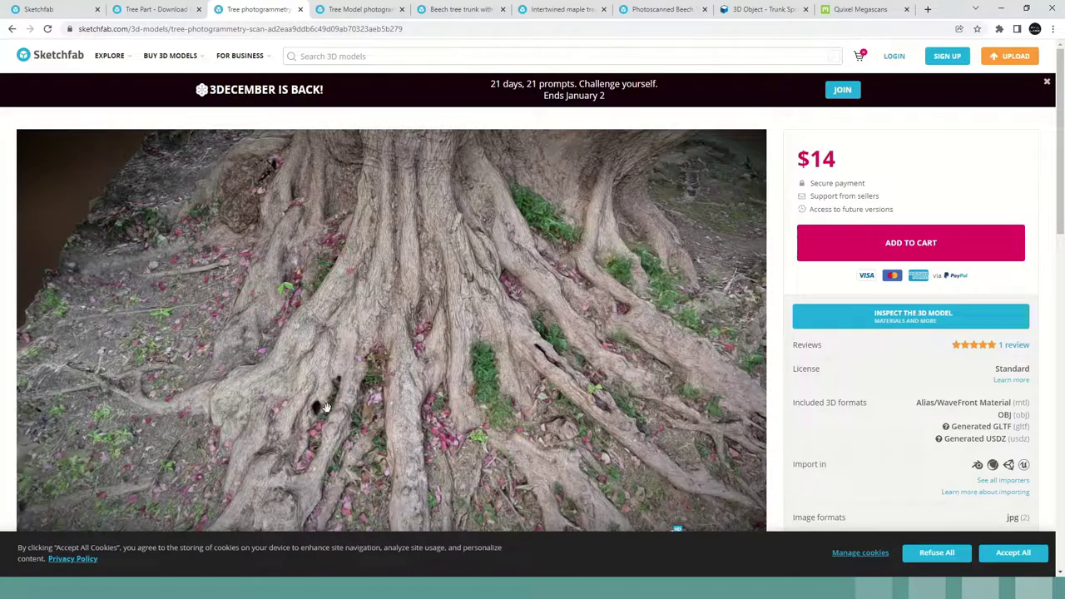
# Switch to the presentation slide "Part -1 Find the suitable scan and texture", review its checklist, and return to the tree scan.
pyautogui.hotkey('alt', 'Tab')
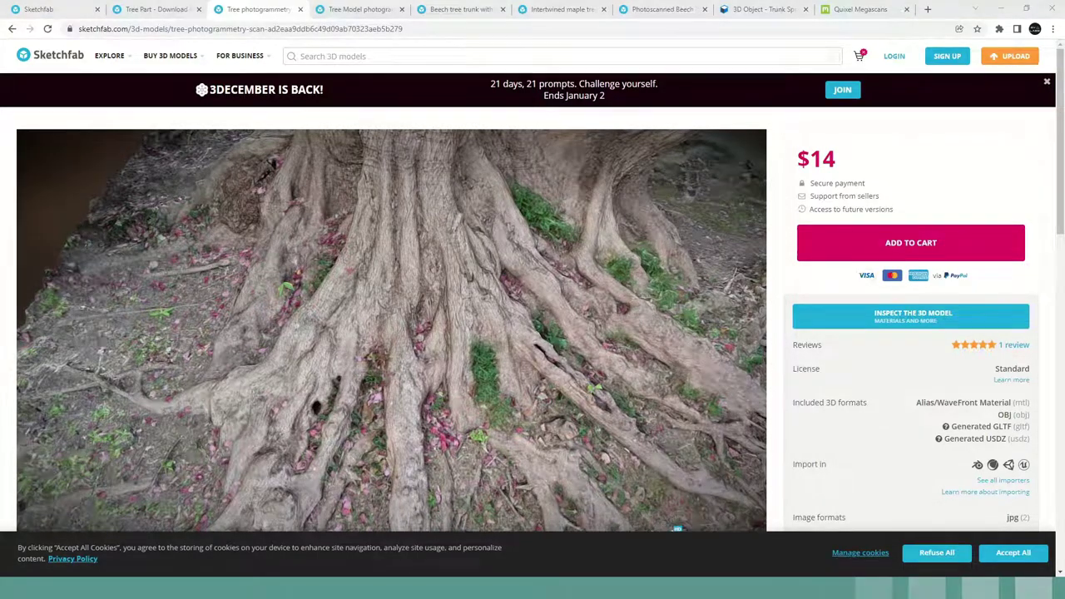
pyautogui.hotkey('alt', 'Tab')
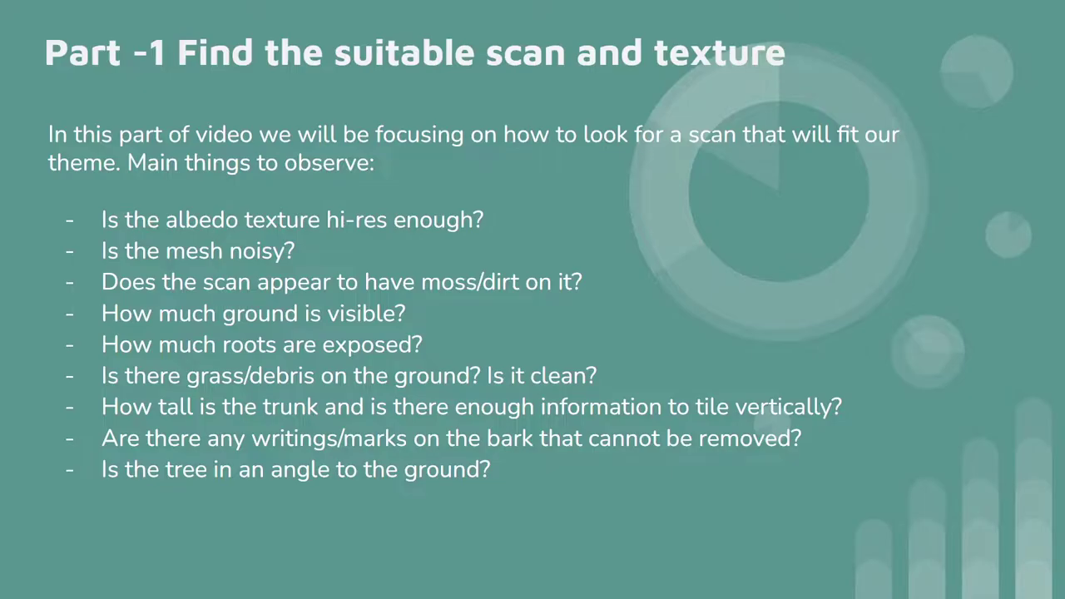
pyautogui.hotkey('alt', 'Tab')
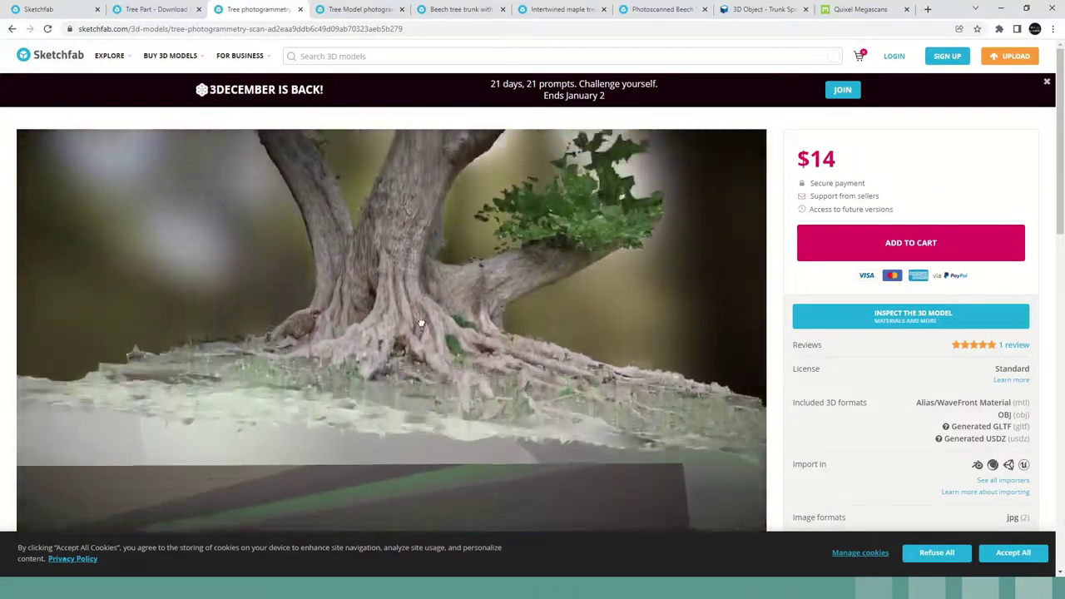
# Examine the Tree photogrammetry scan's trunk, branches and roots from several sides.
pyautogui.moveTo(421, 323); pyautogui.dragTo(417, 289)
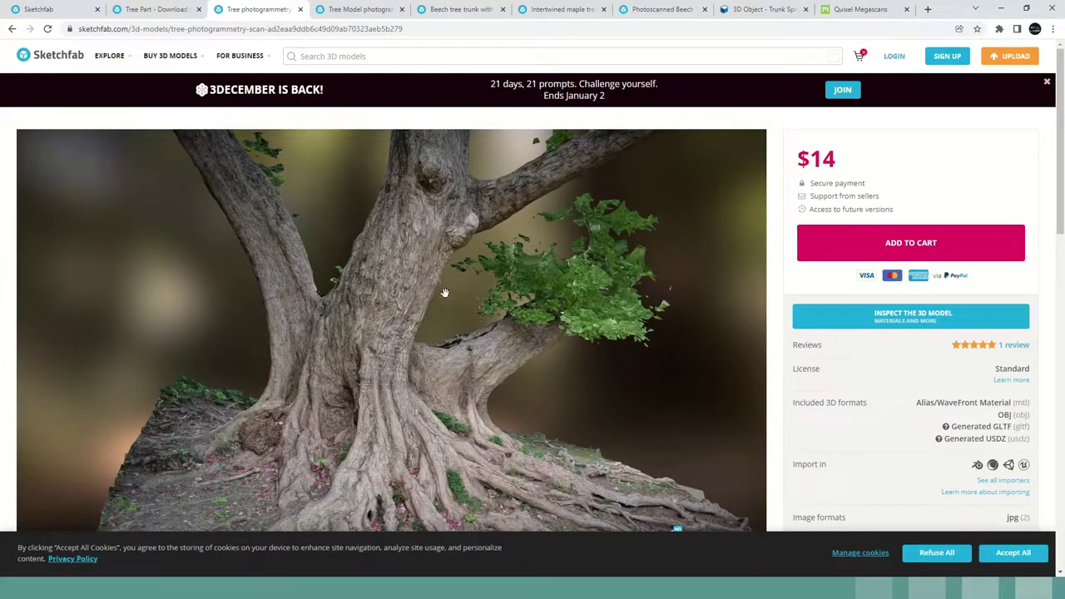
pyautogui.moveTo(411, 272)
pyautogui.mouseDown()
pyautogui.moveTo(416, 295)
pyautogui.moveTo(249, 327)
pyautogui.moveTo(179, 355)
pyautogui.mouseUp()
pyautogui.moveTo(439, 341); pyautogui.dragTo(261, 320)
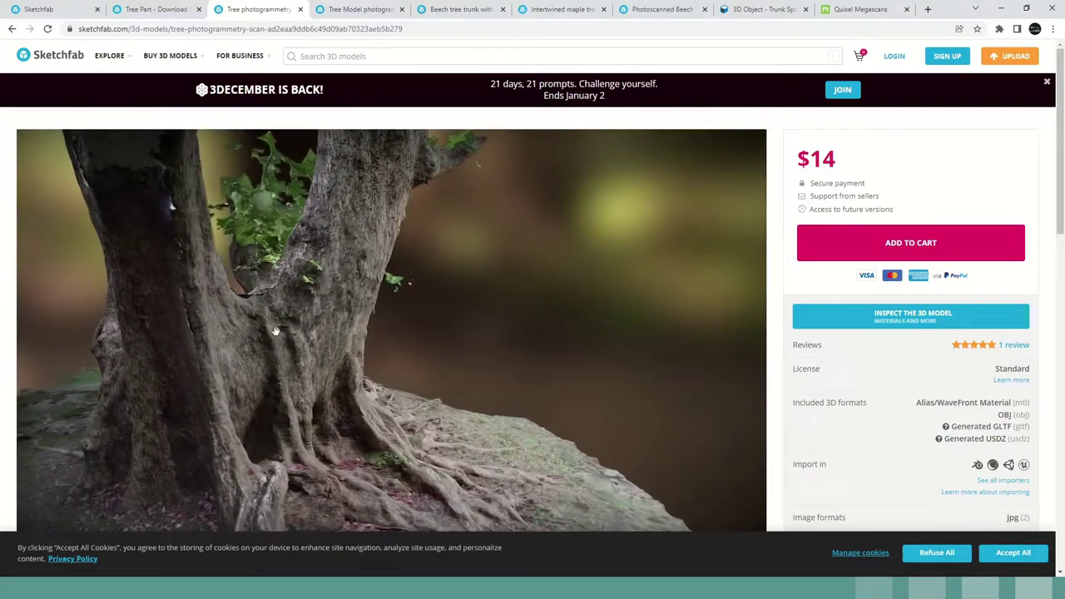
pyautogui.moveTo(466, 333); pyautogui.dragTo(241, 310)
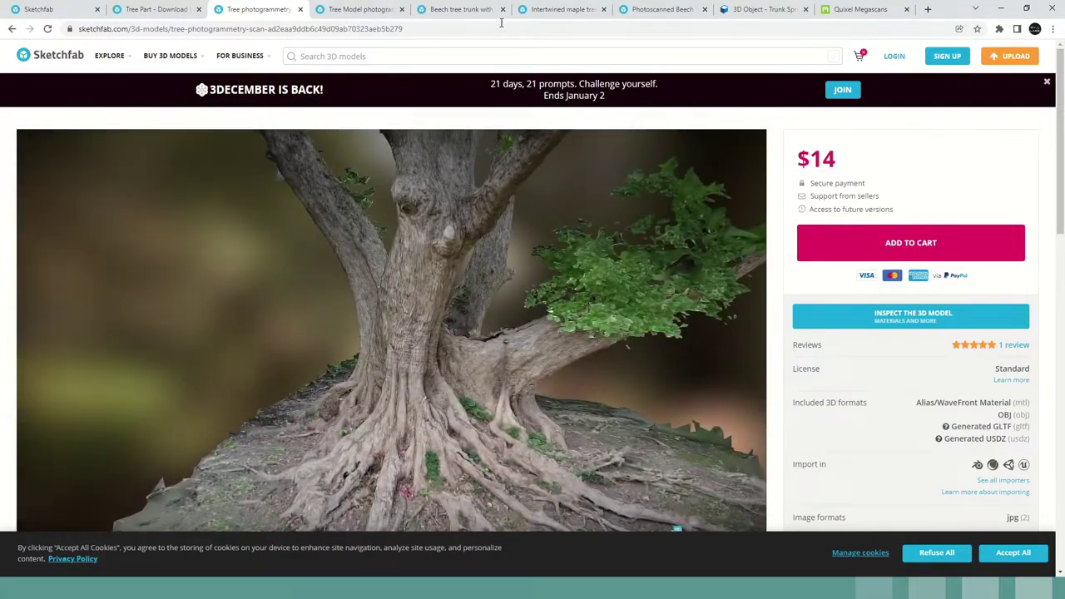
# Switch to Sketchfab's Beech tree trunk with rough bark scan and examine its trunk and surrounding ground.
pyautogui.click(560, 9)
pyautogui.click(652, 8)
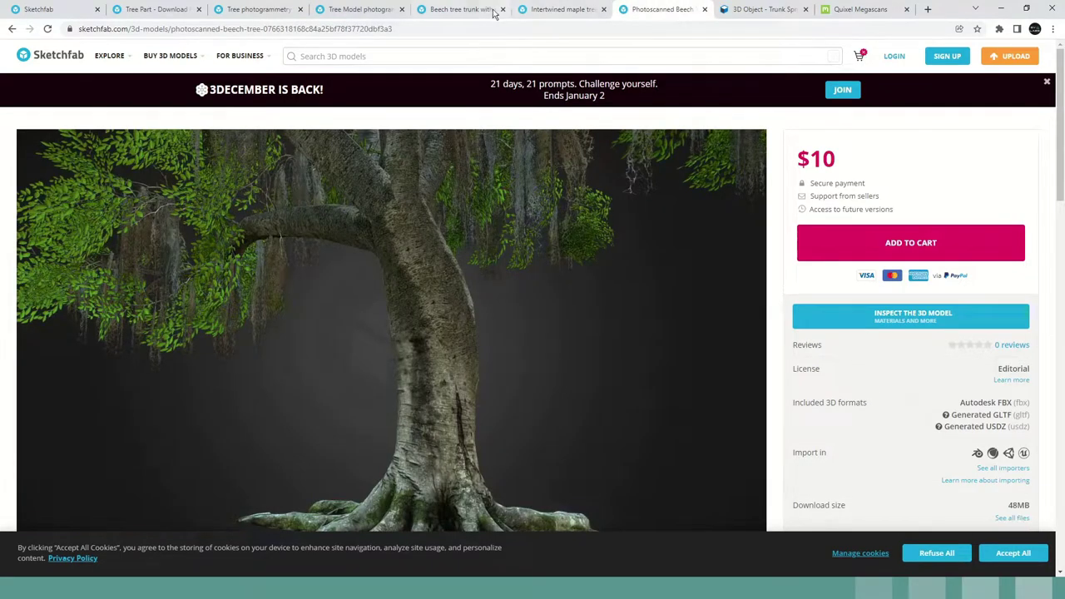
pyautogui.click(466, 9)
pyautogui.moveTo(480, 213)
pyautogui.mouseDown(button='right')
pyautogui.moveTo(485, 253)
pyautogui.moveTo(452, 269)
pyautogui.mouseUp(button='right')
pyautogui.scroll(-4, 485, 246)
pyautogui.moveTo(452, 269)
pyautogui.mouseDown()
pyautogui.moveTo(501, 246)
pyautogui.moveTo(483, 234)
pyautogui.moveTo(465, 252)
pyautogui.moveTo(529, 256)
pyautogui.moveTo(491, 255)
pyautogui.moveTo(466, 288)
pyautogui.moveTo(475, 258)
pyautogui.moveTo(469, 269)
pyautogui.moveTo(500, 248)
pyautogui.moveTo(452, 231)
pyautogui.moveTo(422, 197)
pyautogui.mouseUp()
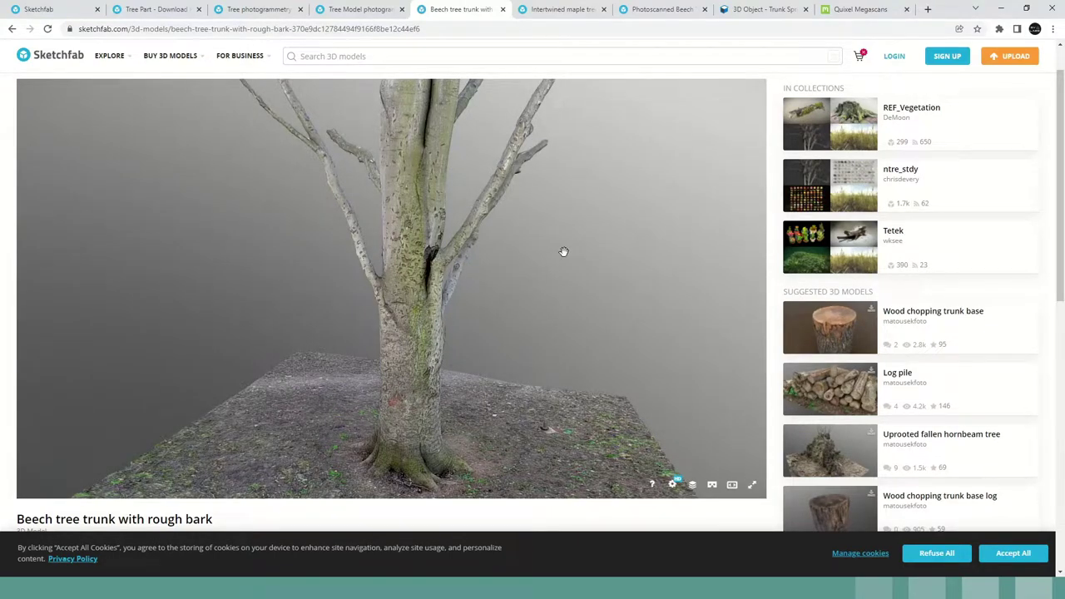
# Enlarge the Trunk Spruce 1 preview on Textures.com, and view the Tree Stump asset full screen on Quixel Megascans.
pyautogui.click(752, 9)
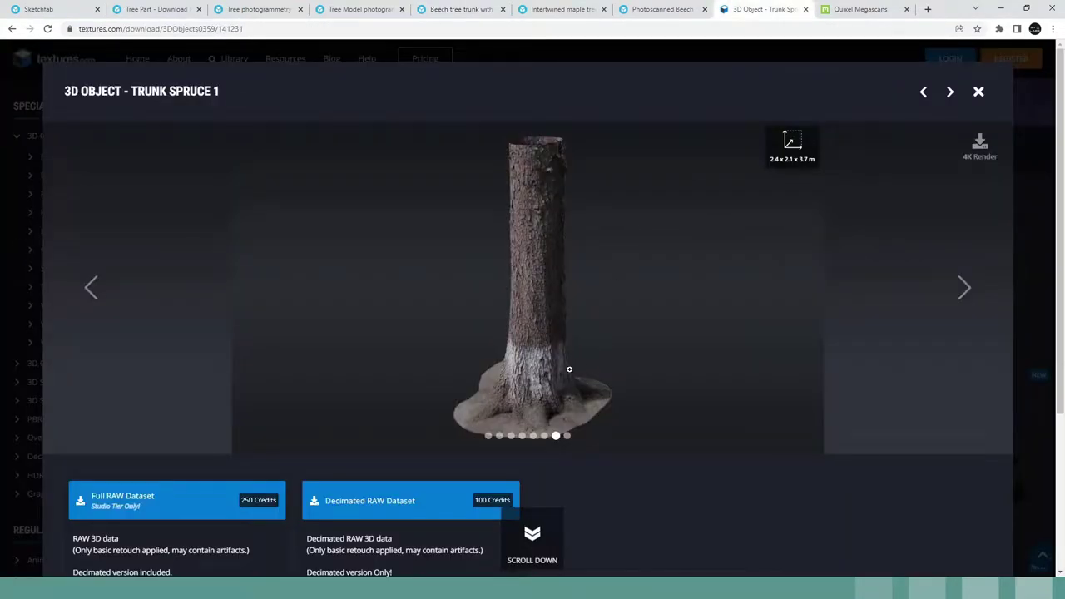
pyautogui.click(573, 295)
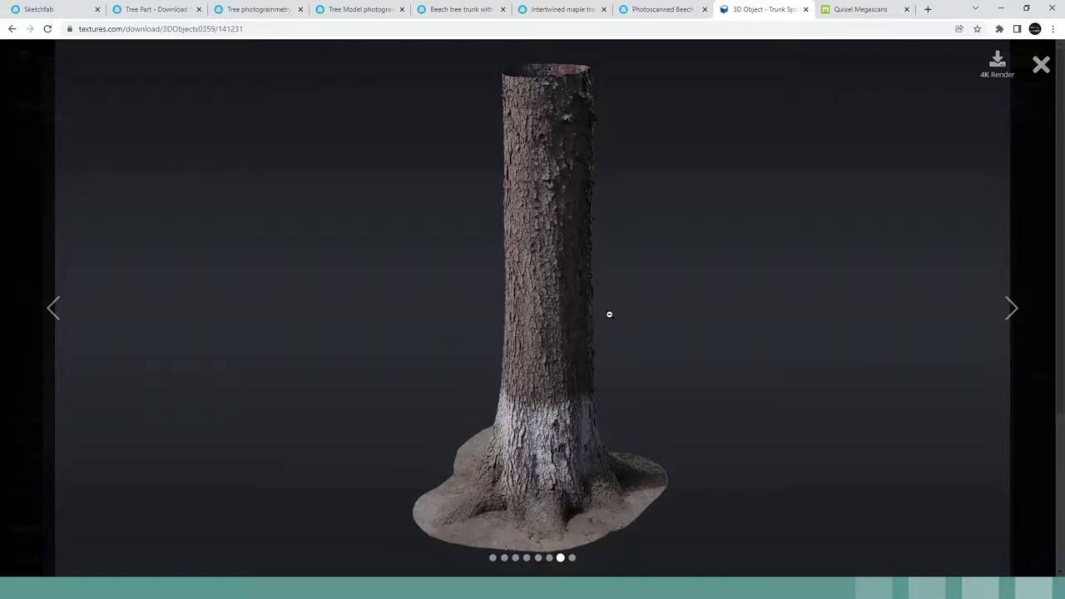
pyautogui.click(853, 11)
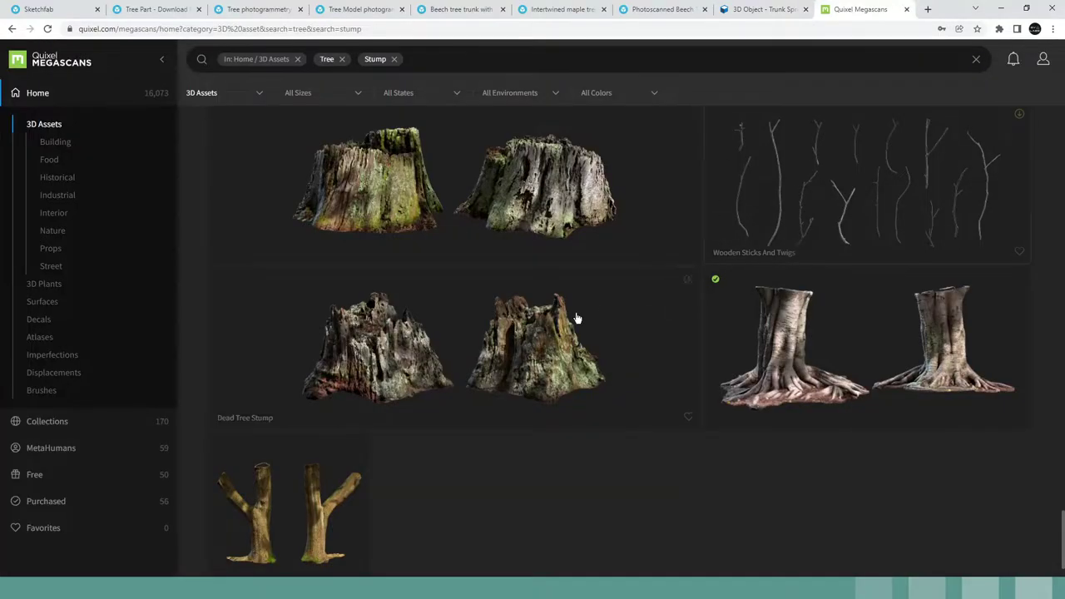
pyautogui.click(811, 341)
pyautogui.click(755, 144)
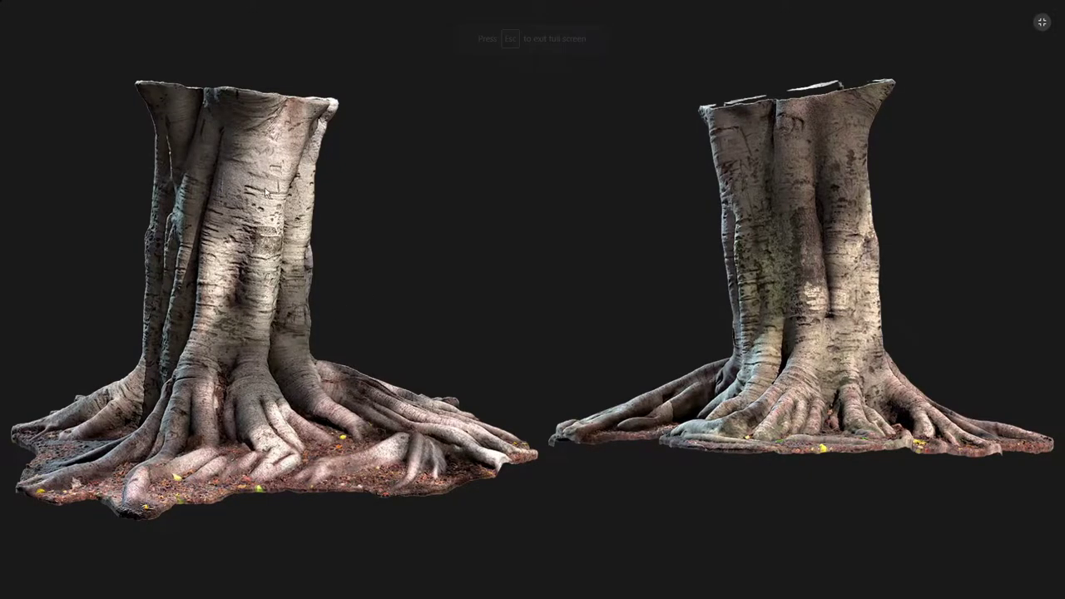
# Outline the stump's trunk with a red rectangle in a screen capture, discard the capture and leave the full-screen preview.
pyautogui.press('Print')
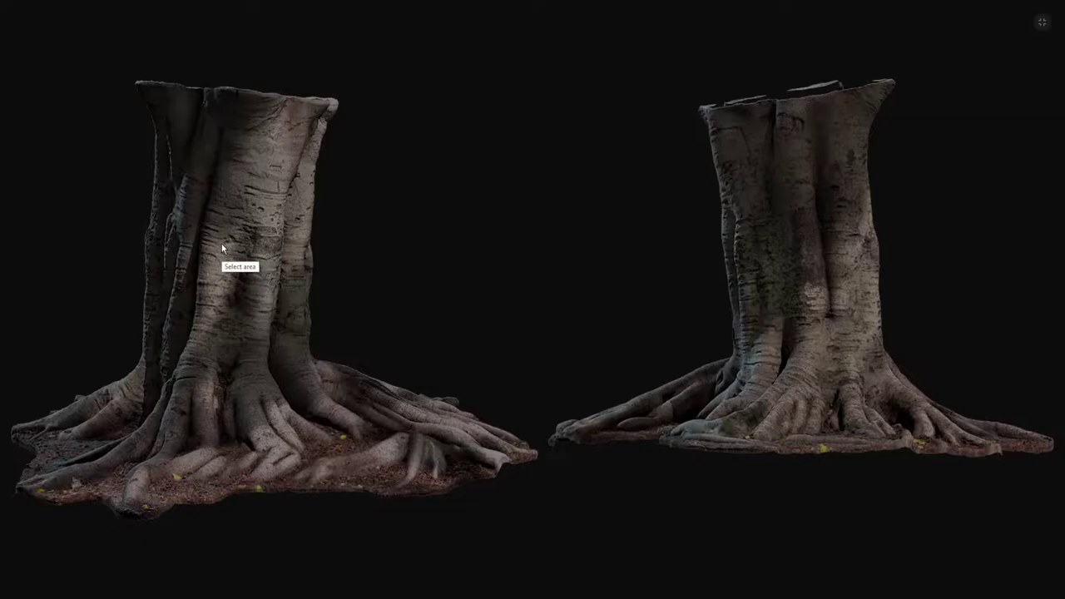
pyautogui.moveTo(26, 42); pyautogui.dragTo(506, 559)
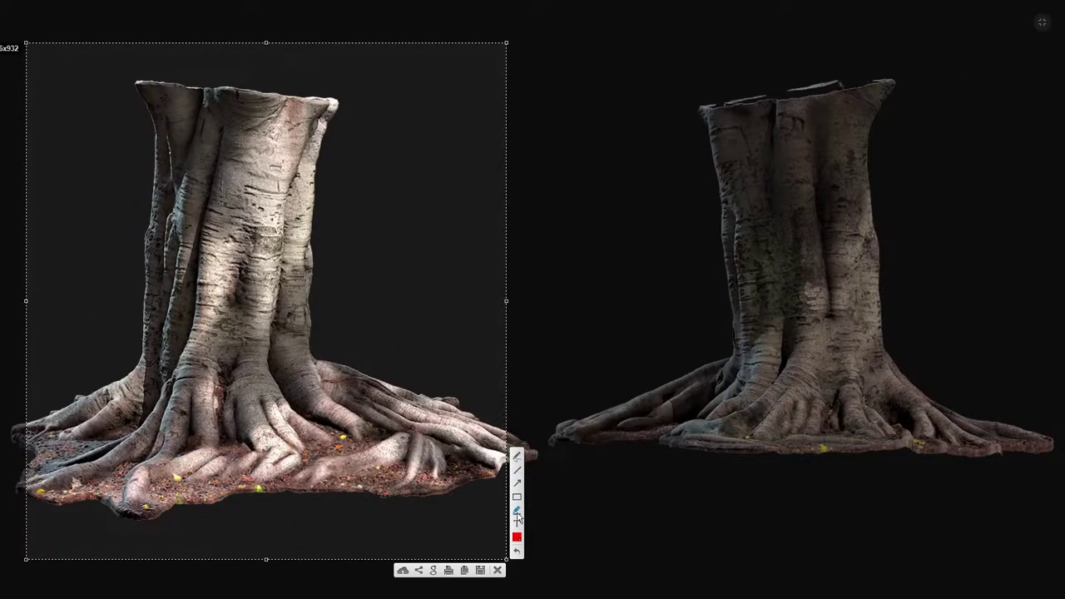
pyautogui.moveTo(122, 127); pyautogui.dragTo(341, 369)
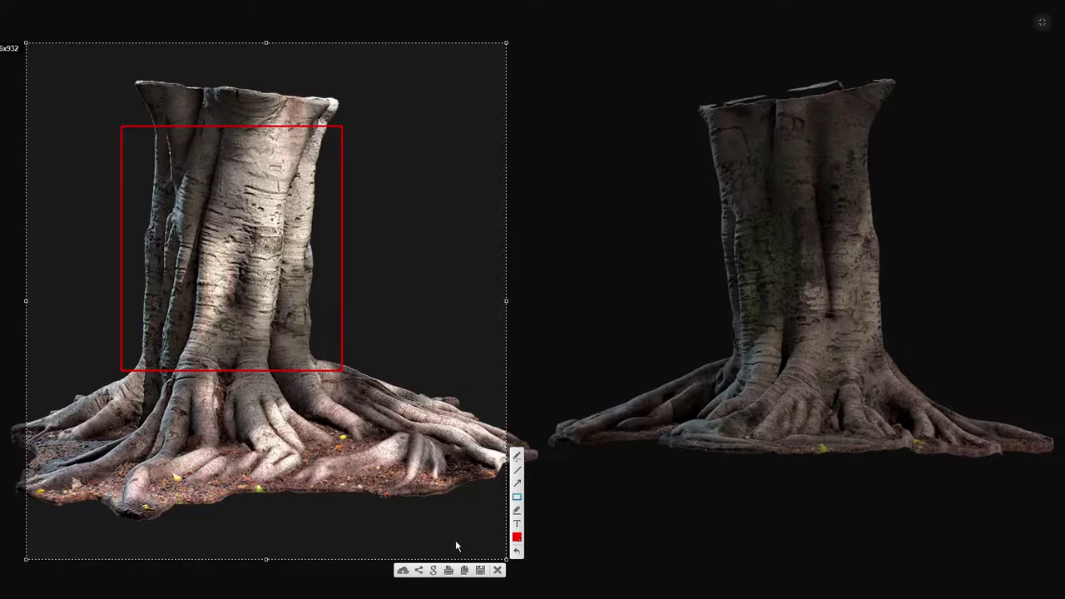
pyautogui.click(498, 571)
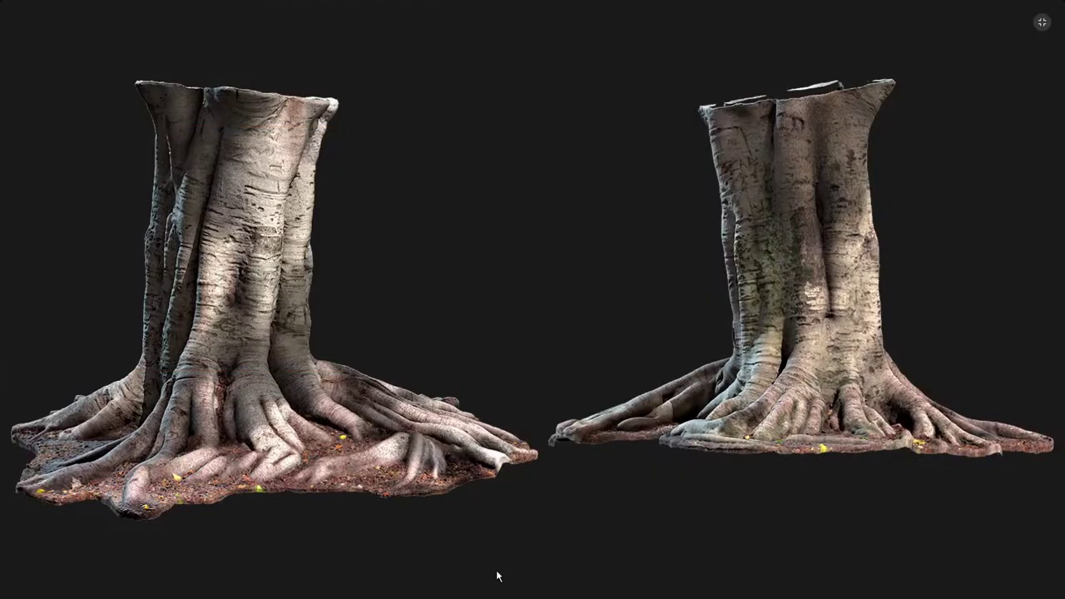
pyautogui.click(1040, 21)
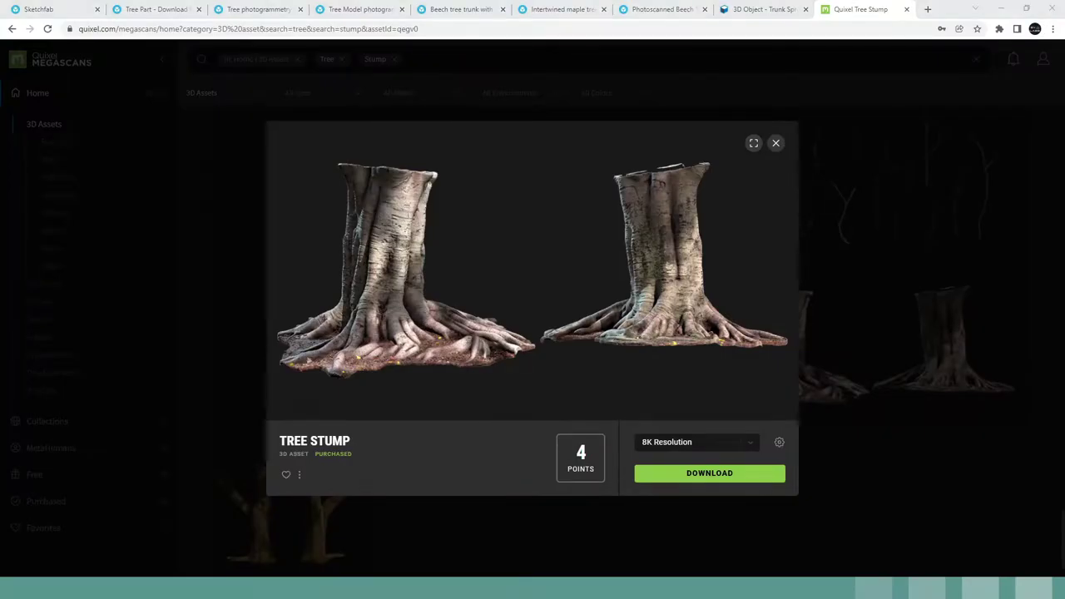
# Switch to ZBrush, examine the textured stump's bark and trunk shape up close and from several sides, and compare it with the full-screen Tree Stump preview.
pyautogui.hotkey('alt', 'Tab')
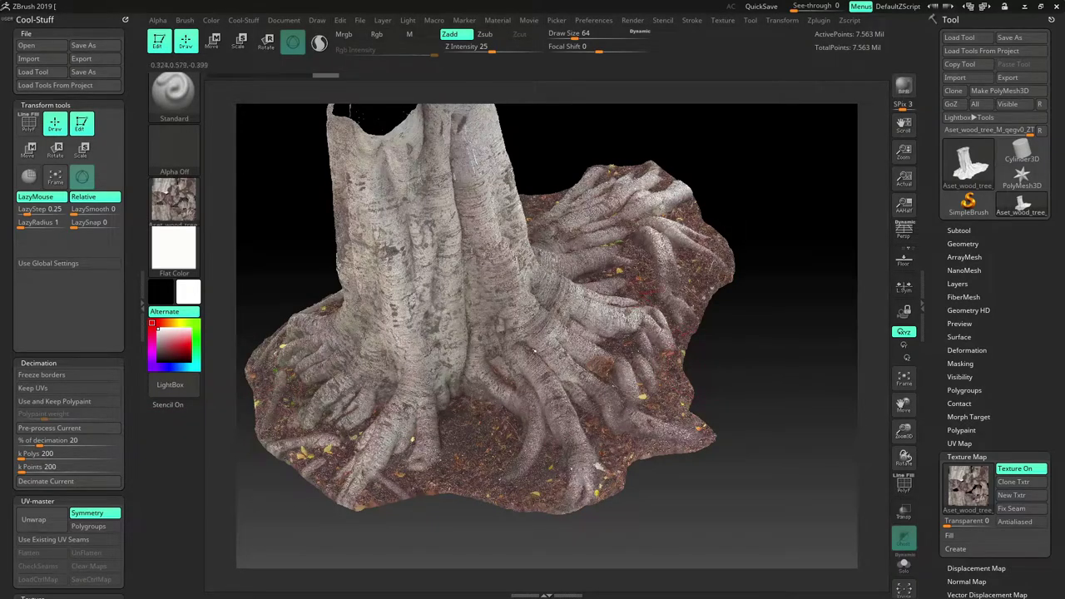
pyautogui.moveTo(551, 159)
pyautogui.mouseDown()
pyautogui.moveTo(666, 232)
pyautogui.moveTo(685, 228)
pyautogui.moveTo(642, 219)
pyautogui.moveTo(691, 224)
pyautogui.moveTo(718, 241)
pyautogui.moveTo(666, 370)
pyautogui.moveTo(648, 395)
pyautogui.moveTo(625, 394)
pyautogui.moveTo(630, 380)
pyautogui.moveTo(688, 416)
pyautogui.moveTo(751, 425)
pyautogui.moveTo(776, 453)
pyautogui.moveTo(814, 407)
pyautogui.moveTo(773, 447)
pyautogui.mouseUp()
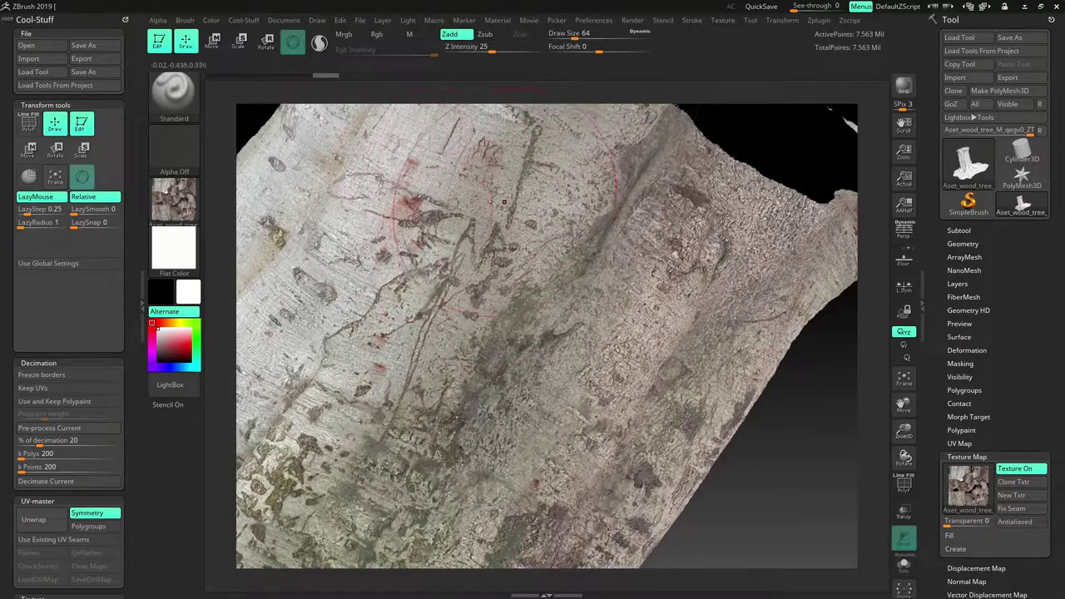
pyautogui.moveTo(807, 165); pyautogui.dragTo(809, 218)
pyautogui.keyDown('alt'); pyautogui.moveTo(870, 137); pyautogui.dragTo(857, 361); pyautogui.keyUp('alt')
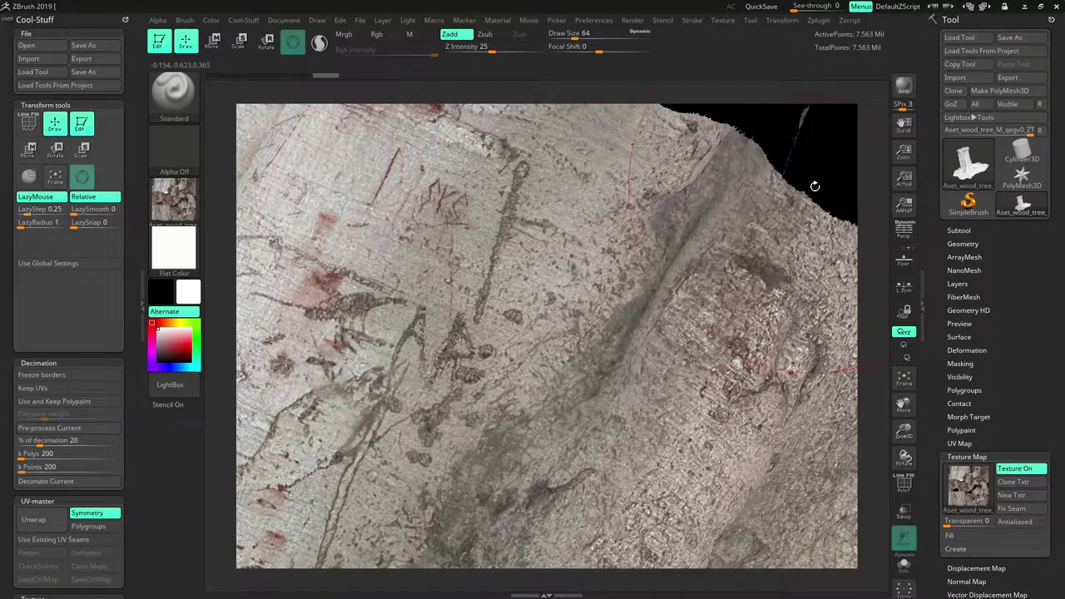
pyautogui.keyDown('alt'); pyautogui.moveTo(831, 185); pyautogui.dragTo(750, 284); pyautogui.keyUp('alt')
pyautogui.moveTo(689, 349); pyautogui.dragTo(656, 303)
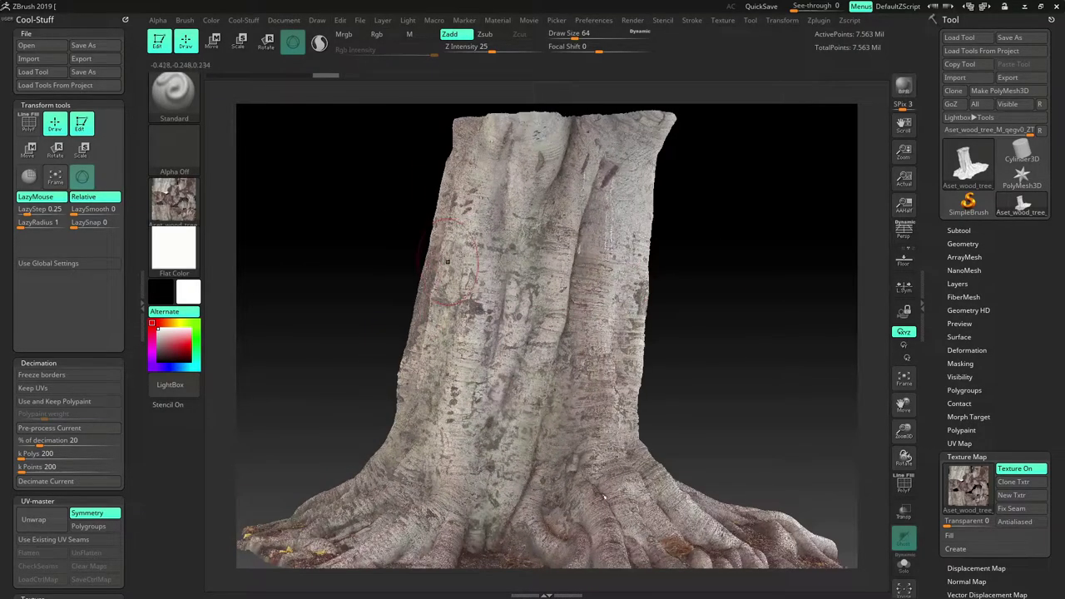
pyautogui.moveTo(721, 291); pyautogui.dragTo(685, 283)
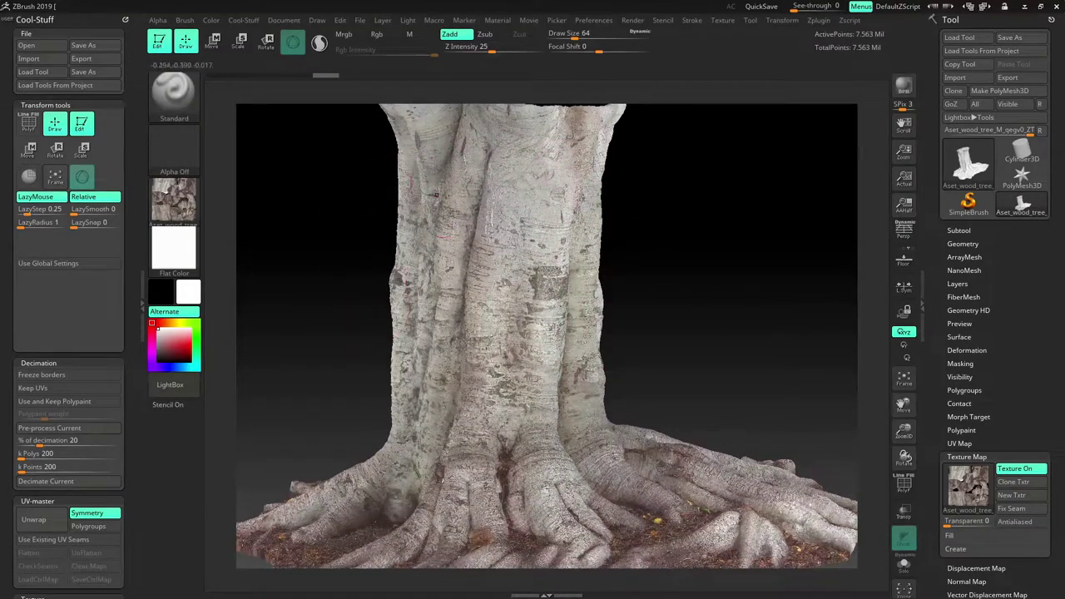
pyautogui.moveTo(713, 229)
pyautogui.mouseDown()
pyautogui.moveTo(713, 250)
pyautogui.moveTo(666, 252)
pyautogui.moveTo(772, 257)
pyautogui.moveTo(682, 245)
pyautogui.moveTo(699, 238)
pyautogui.mouseUp()
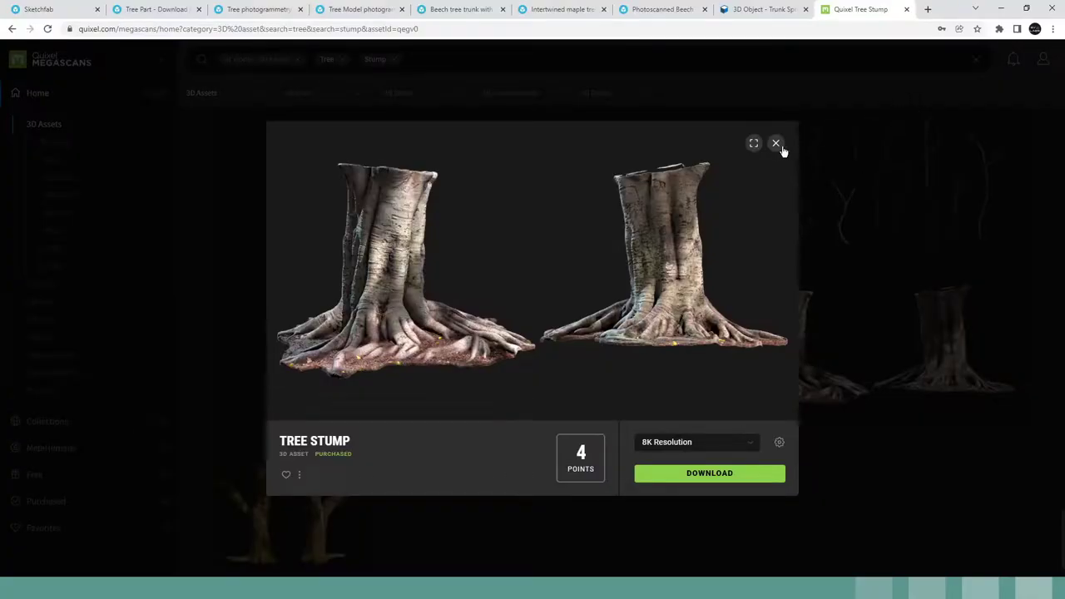
pyautogui.click(755, 145)
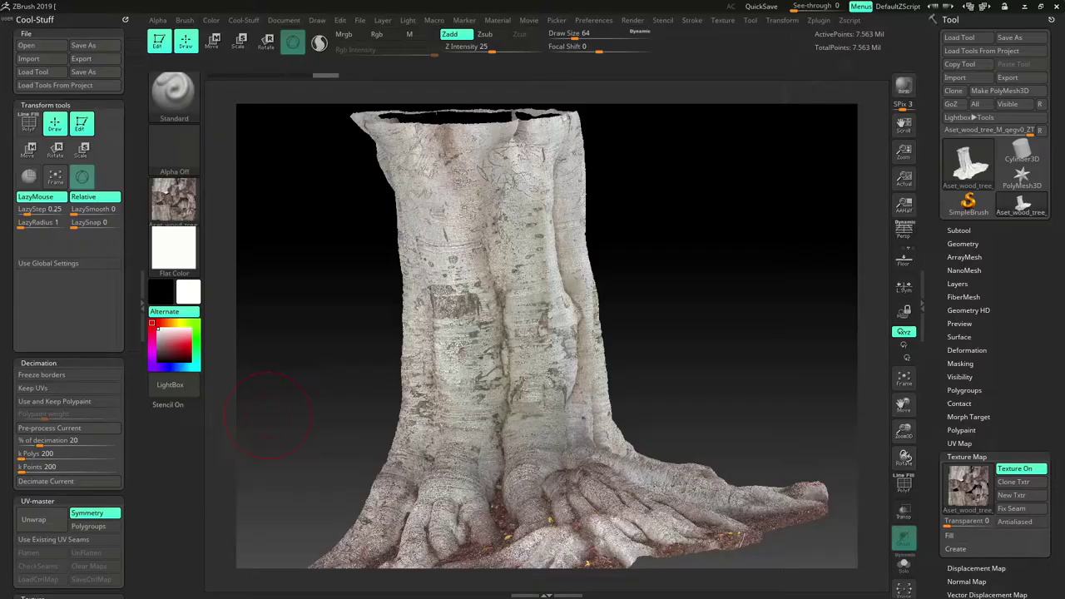
# In ZBrush, capture a side view of the stump, mark its ground line and upward trunk direction in red, and discard the capture.
pyautogui.moveTo(550, 428)
pyautogui.mouseDown()
pyautogui.moveTo(693, 318)
pyautogui.moveTo(670, 313)
pyautogui.moveTo(711, 288)
pyautogui.mouseUp()
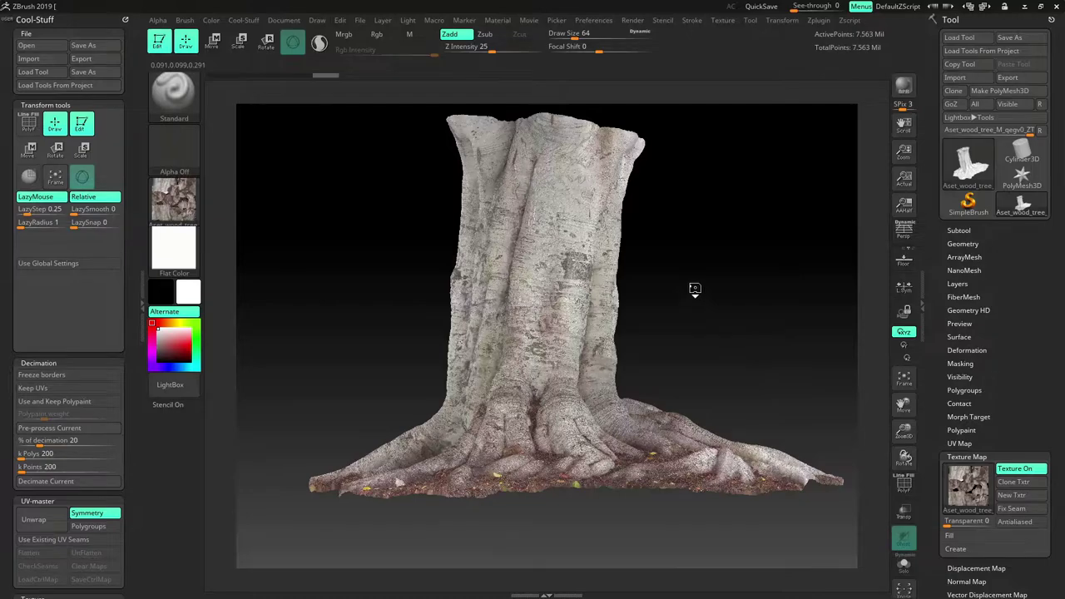
pyautogui.press('shift')
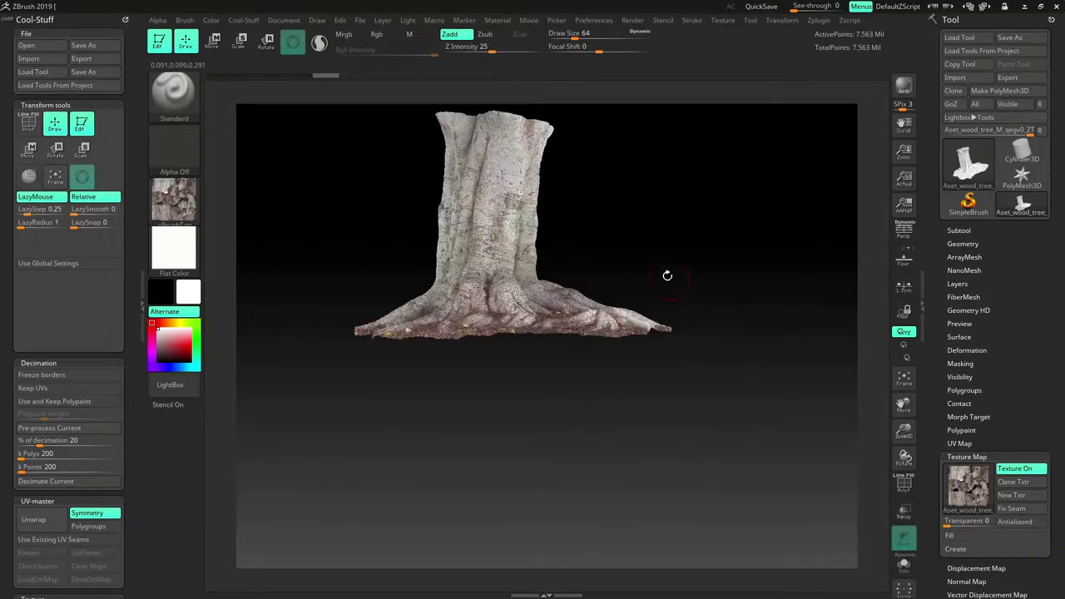
pyautogui.moveTo(666, 276); pyautogui.dragTo(656, 250)
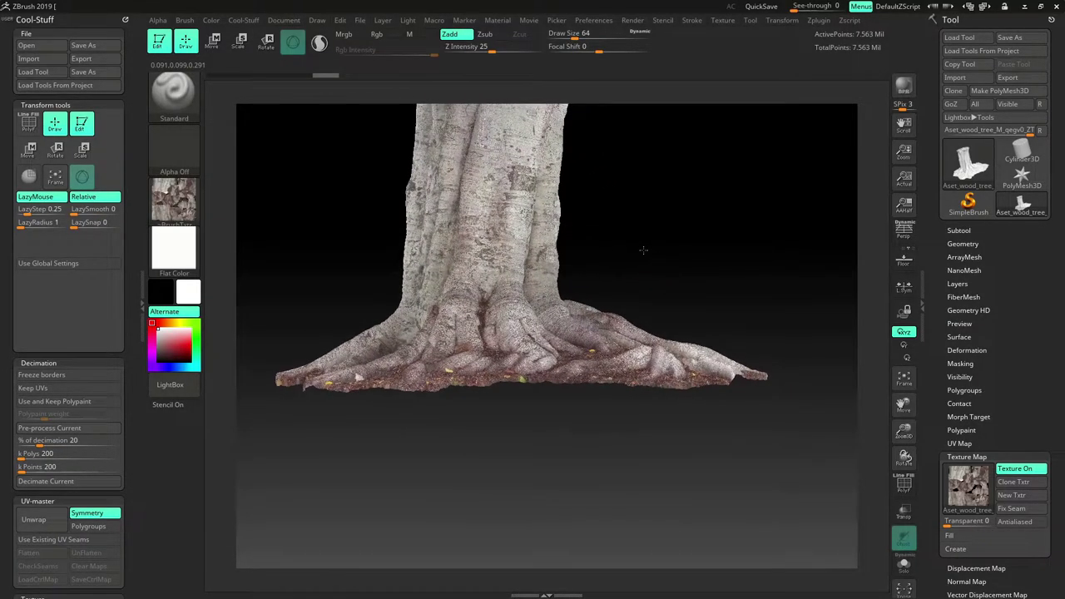
pyautogui.press('Print')
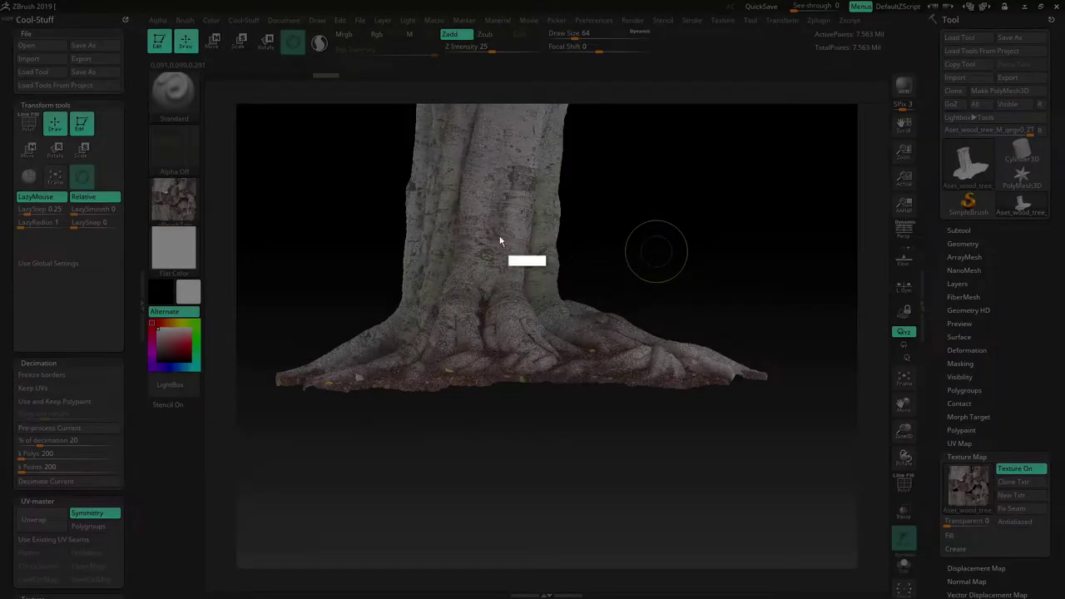
pyautogui.moveTo(231, 102)
pyautogui.mouseDown()
pyautogui.moveTo(768, 546)
pyautogui.moveTo(829, 557)
pyautogui.mouseUp()
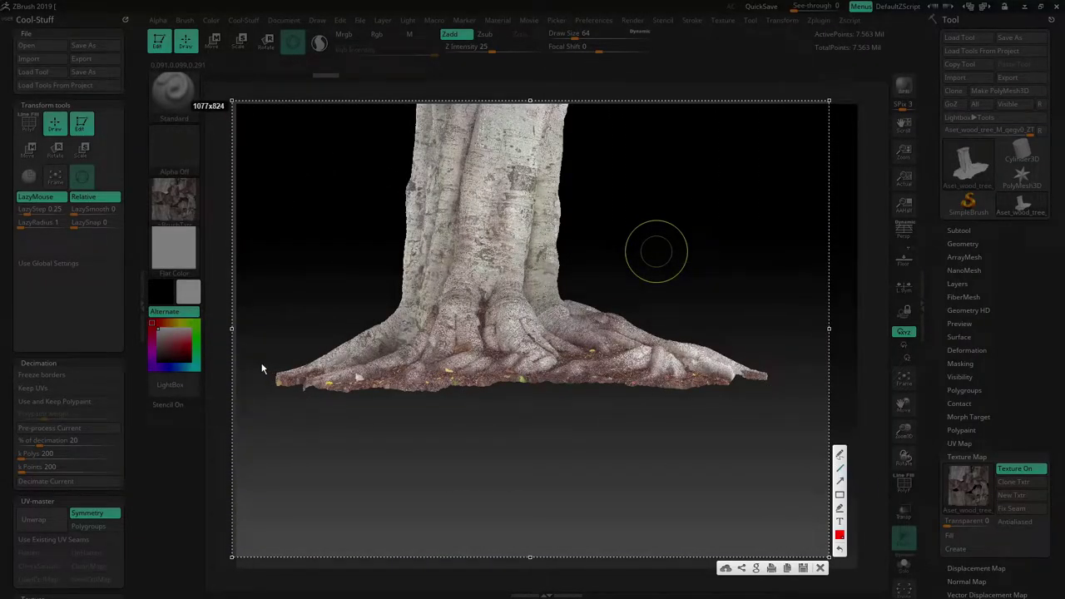
pyautogui.moveTo(260, 365); pyautogui.dragTo(787, 380)
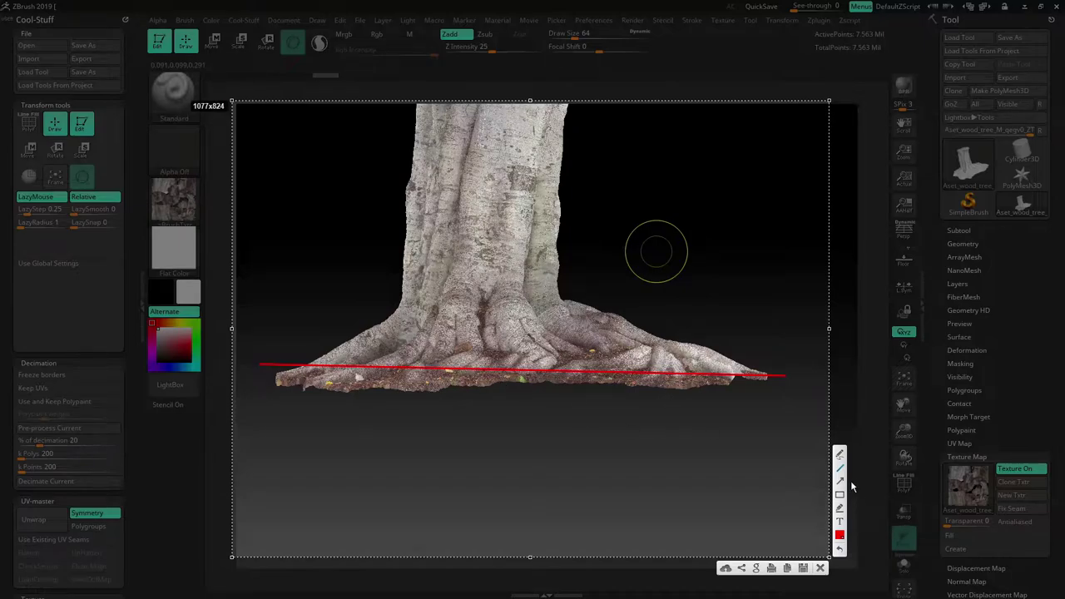
pyautogui.moveTo(483, 370); pyautogui.dragTo(496, 154)
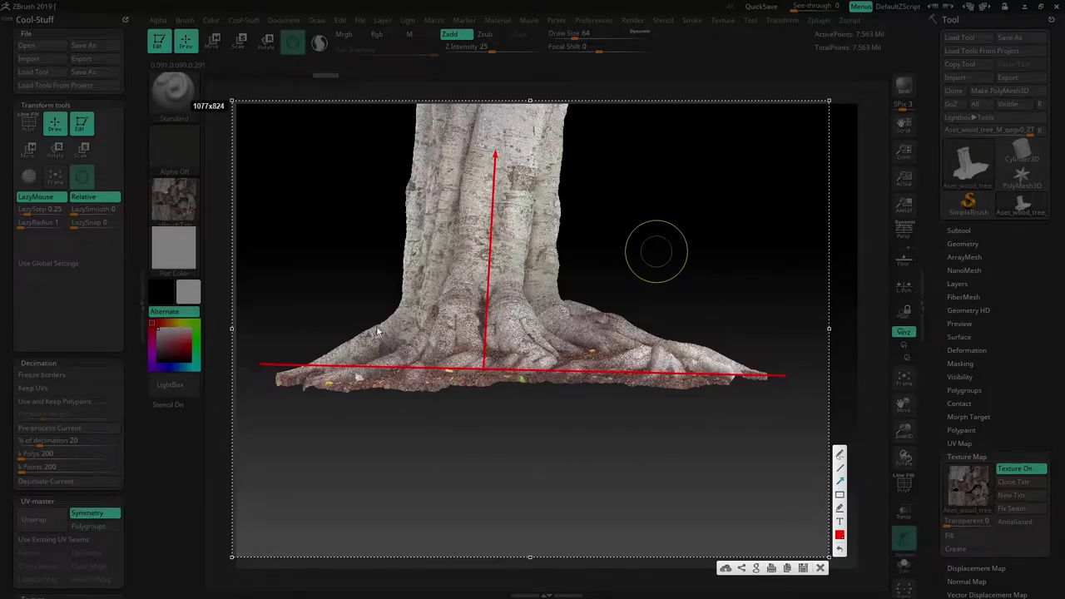
pyautogui.click(821, 569)
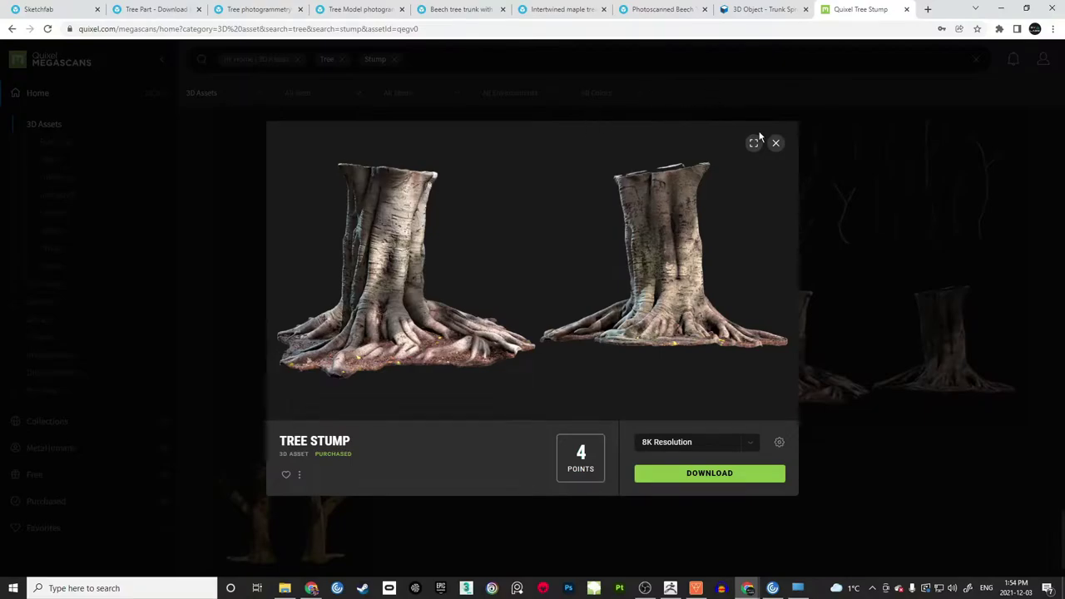
# Switch to the browser and revisit Sketchfab's Tree Part, Tree photogrammetry and Tree Model photogrammetry scans.
pyautogui.click(171, 17)
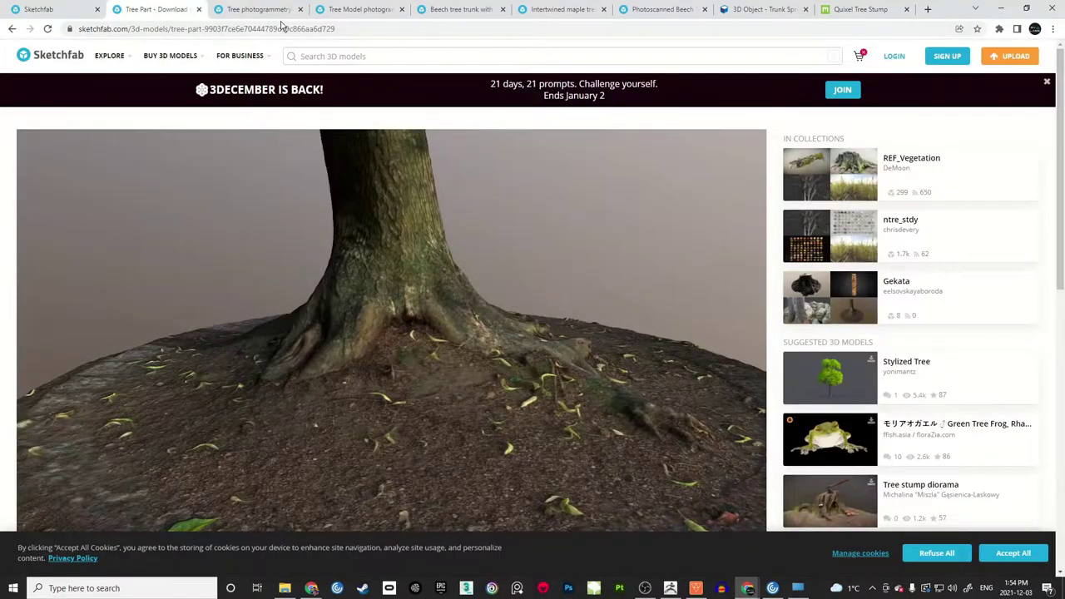
pyautogui.click(265, 22)
pyautogui.click(360, 17)
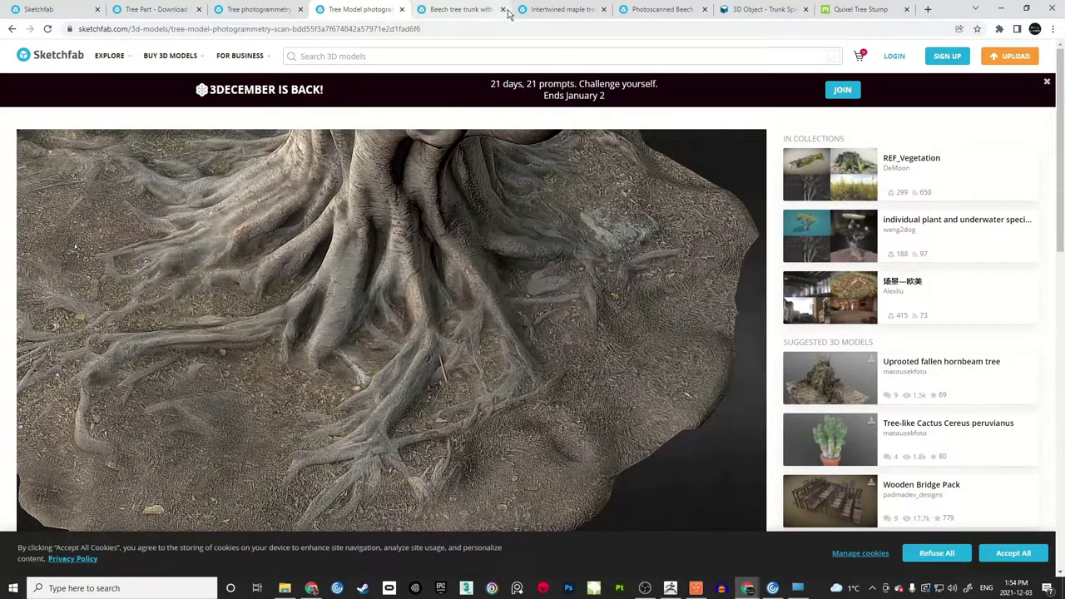
# Open the Intertwined maple tree roots scan and examine its roots, trunk and ground slope from above and from the side.
pyautogui.click(574, 9)
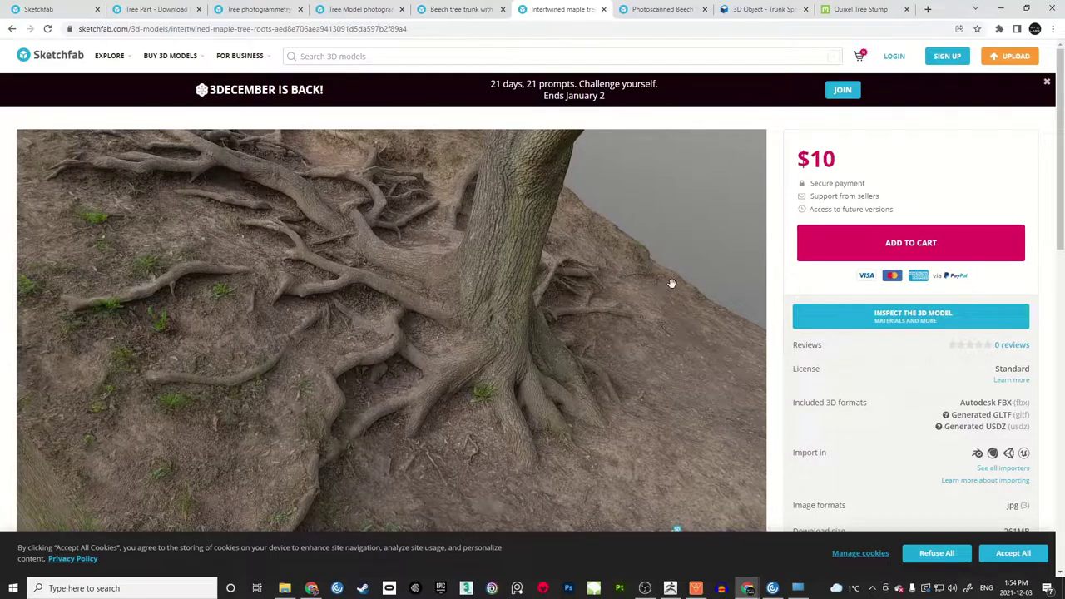
pyautogui.moveTo(622, 260); pyautogui.dragTo(575, 249)
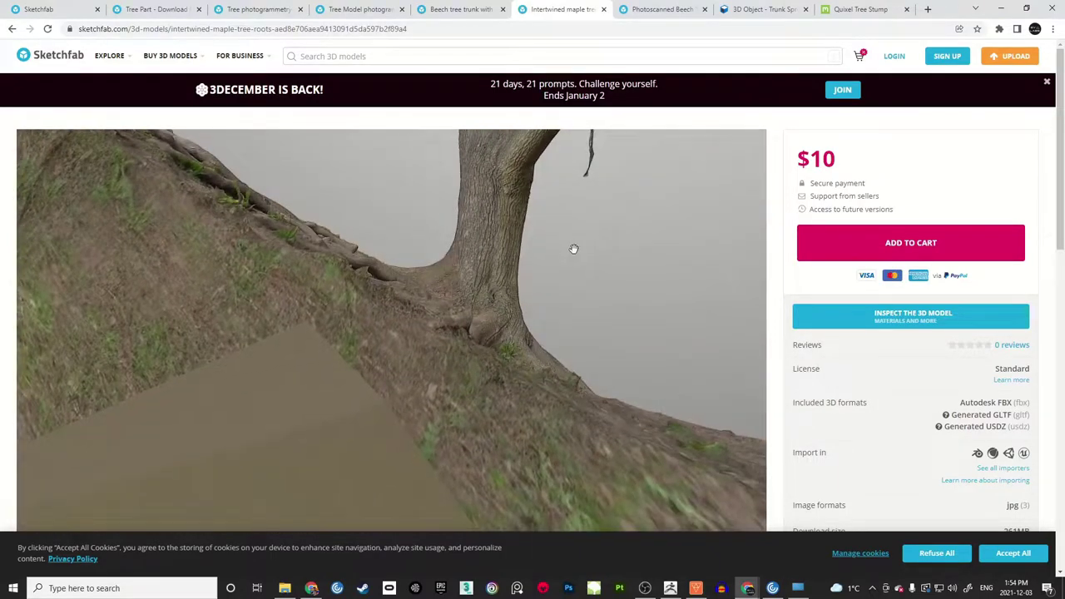
pyautogui.moveTo(542, 303); pyautogui.dragTo(356, 233)
pyautogui.scroll(-3, 411, 313)
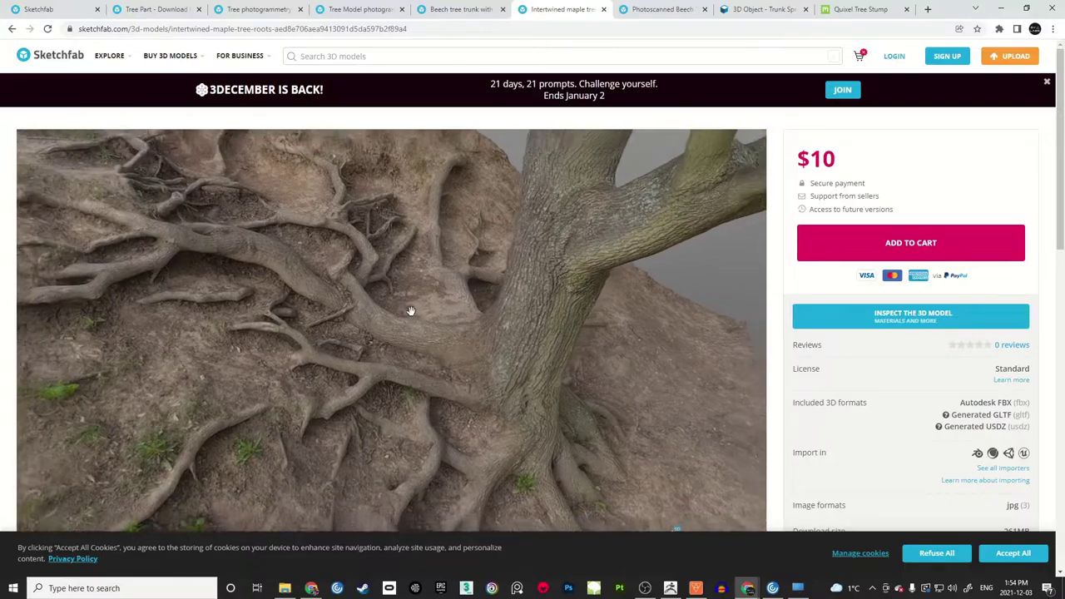
pyautogui.moveTo(412, 296); pyautogui.dragTo(412, 264)
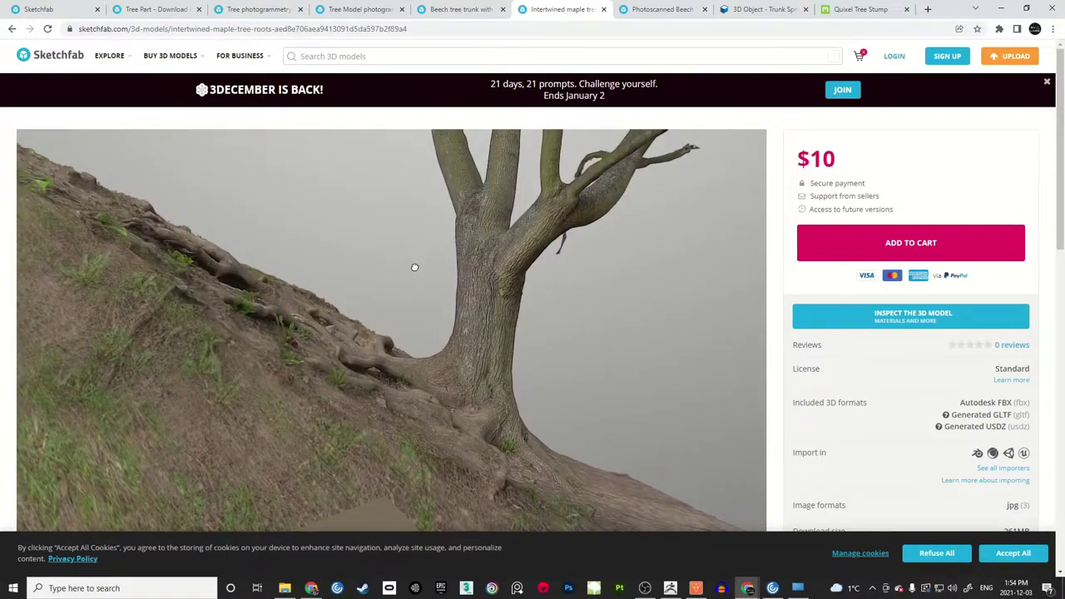
# Capture the side view of the maple tree on its slope and mark the upward trunk direction and sloping ground line in red.
pyautogui.press('Print')
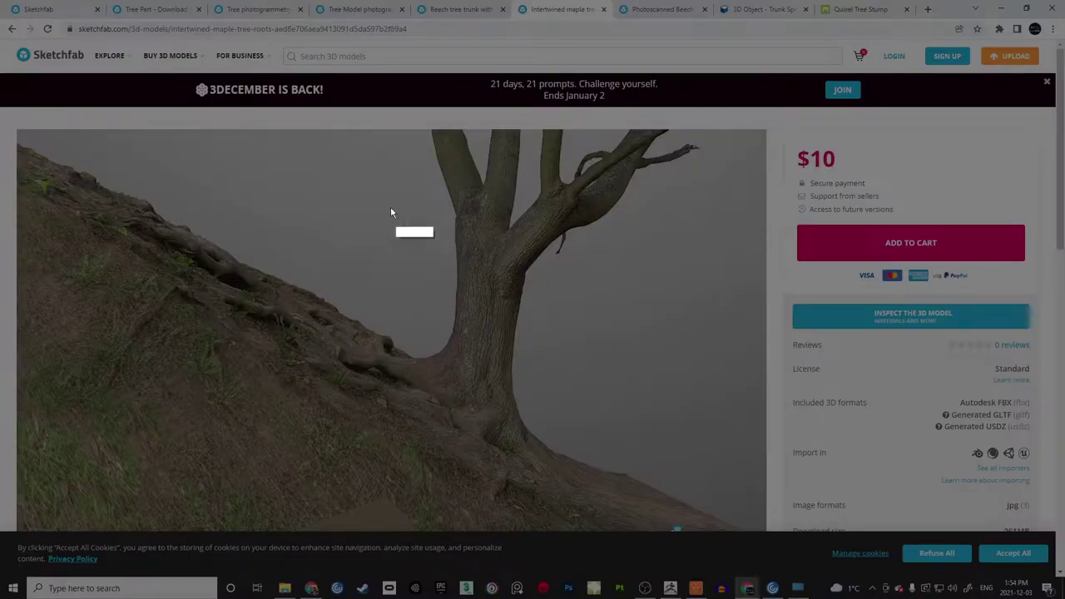
pyautogui.moveTo(127, 135); pyautogui.dragTo(592, 471)
pyautogui.moveTo(652, 446); pyautogui.dragTo(737, 518)
pyautogui.moveTo(470, 457); pyautogui.dragTo(488, 229)
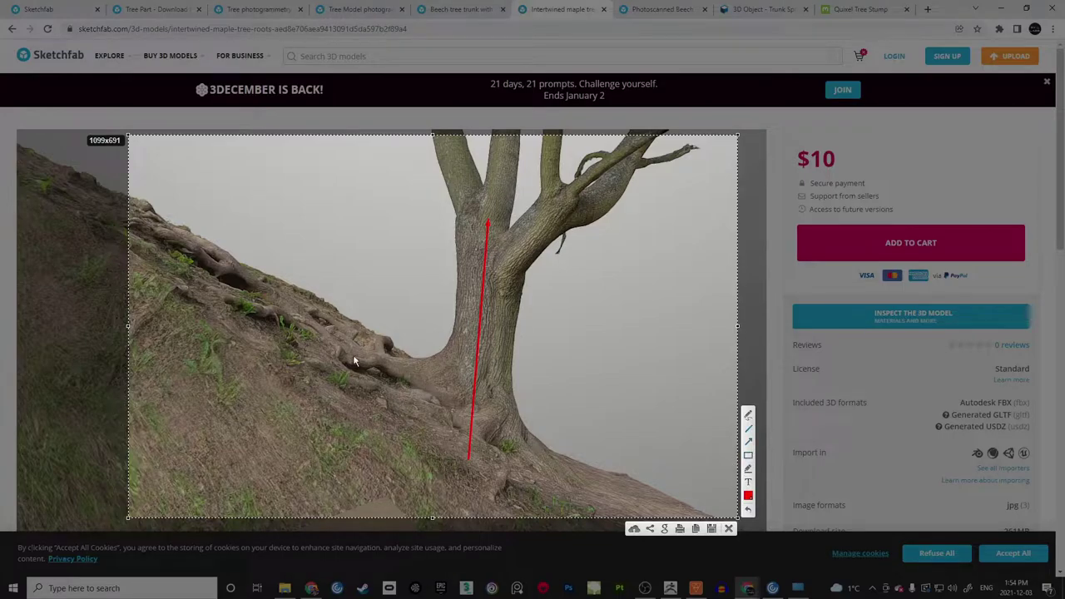
pyautogui.moveTo(216, 250); pyautogui.dragTo(655, 502)
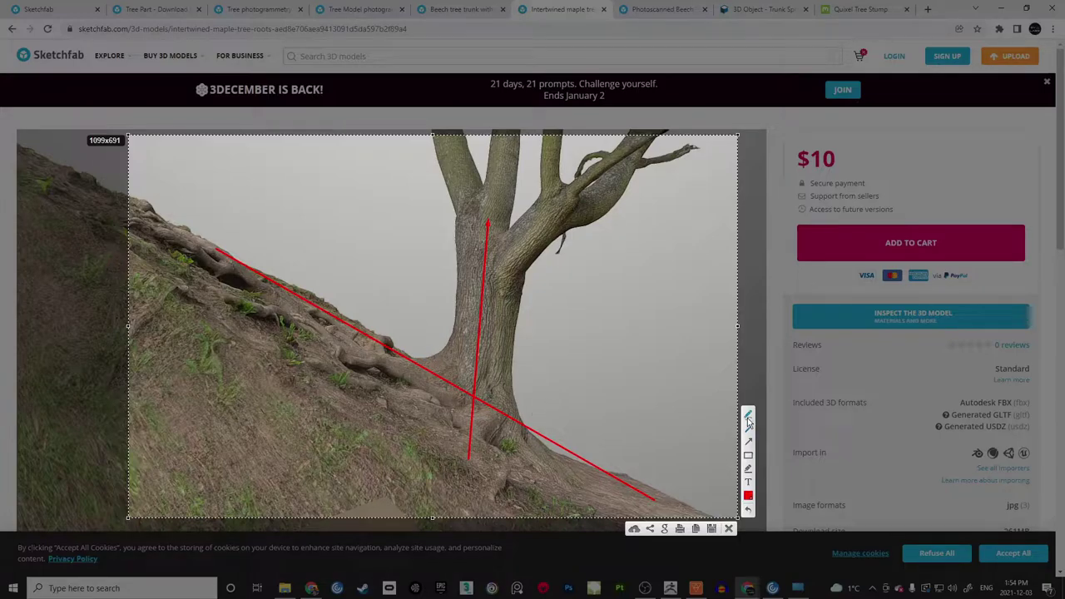
# Sketch red arrows between the slope and trunk, circle the exposed uphill roots with a downward arrow, and discard the capture.
pyautogui.moveTo(380, 331)
pyautogui.mouseDown()
pyautogui.moveTo(422, 303)
pyautogui.moveTo(413, 311)
pyautogui.mouseUp()
pyautogui.moveTo(472, 293)
pyautogui.mouseDown()
pyautogui.moveTo(436, 298)
pyautogui.moveTo(449, 306)
pyautogui.mouseUp()
pyautogui.moveTo(155, 262)
pyautogui.mouseDown()
pyautogui.moveTo(152, 209)
pyautogui.moveTo(352, 297)
pyautogui.moveTo(242, 341)
pyautogui.moveTo(149, 256)
pyautogui.mouseUp()
pyautogui.moveTo(263, 266)
pyautogui.mouseDown()
pyautogui.moveTo(290, 432)
pyautogui.moveTo(297, 408)
pyautogui.mouseUp()
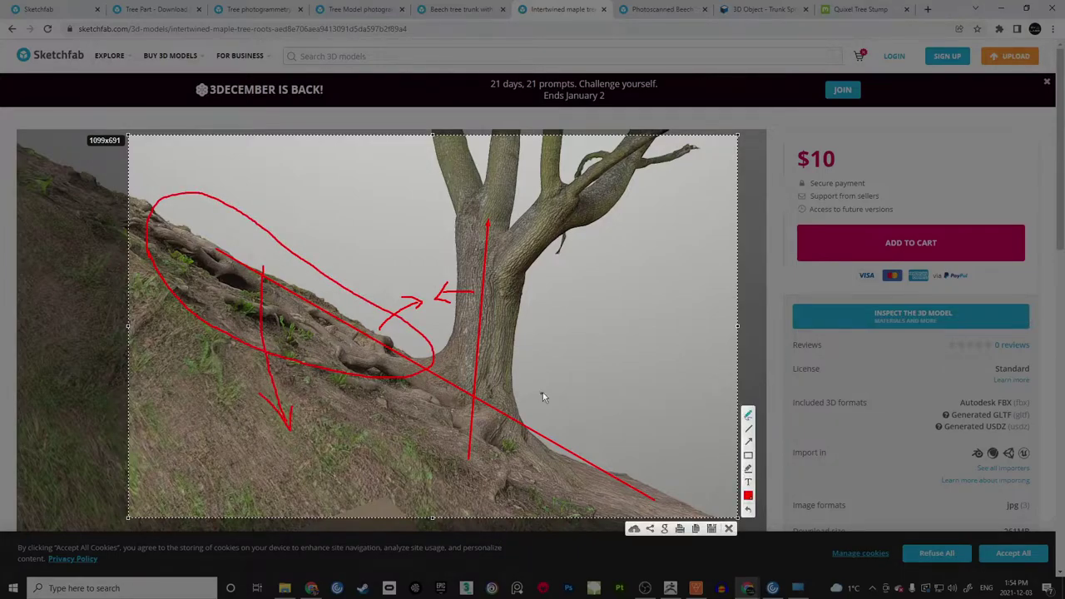
pyautogui.click(729, 530)
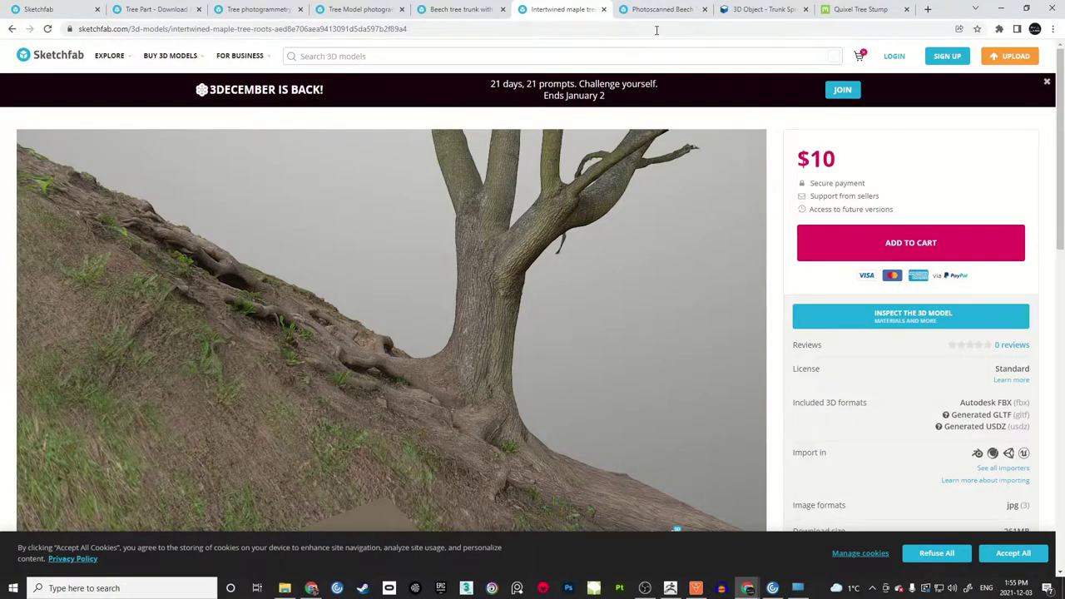
# Revisit the Beech tree trunk with rough bark scan and examine its trunk and ground from a level side view.
pyautogui.click(466, 10)
pyautogui.moveTo(489, 332); pyautogui.dragTo(466, 340)
pyautogui.scroll(3, 428, 377)
pyautogui.moveTo(444, 379)
pyautogui.mouseDown()
pyautogui.moveTo(475, 225)
pyautogui.moveTo(461, 325)
pyautogui.moveTo(478, 324)
pyautogui.mouseUp()
pyautogui.scroll(-2, 461, 291)
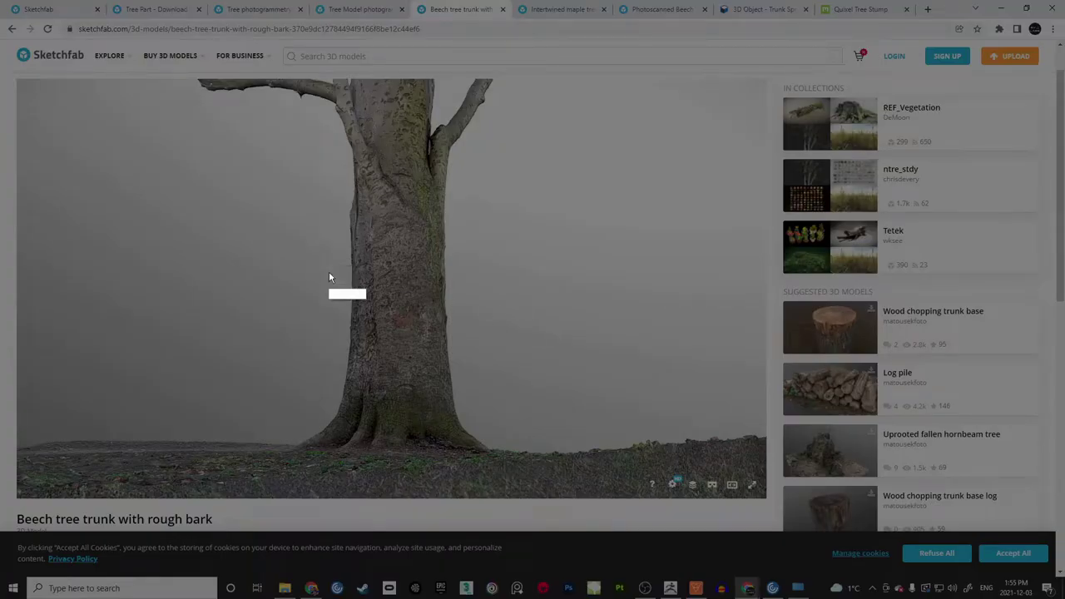
# Capture the beech trunk's side view, mark its upward direction and ground line in red with a freehand mark beside it, and discard the capture.
pyautogui.moveTo(58, 90); pyautogui.dragTo(738, 493)
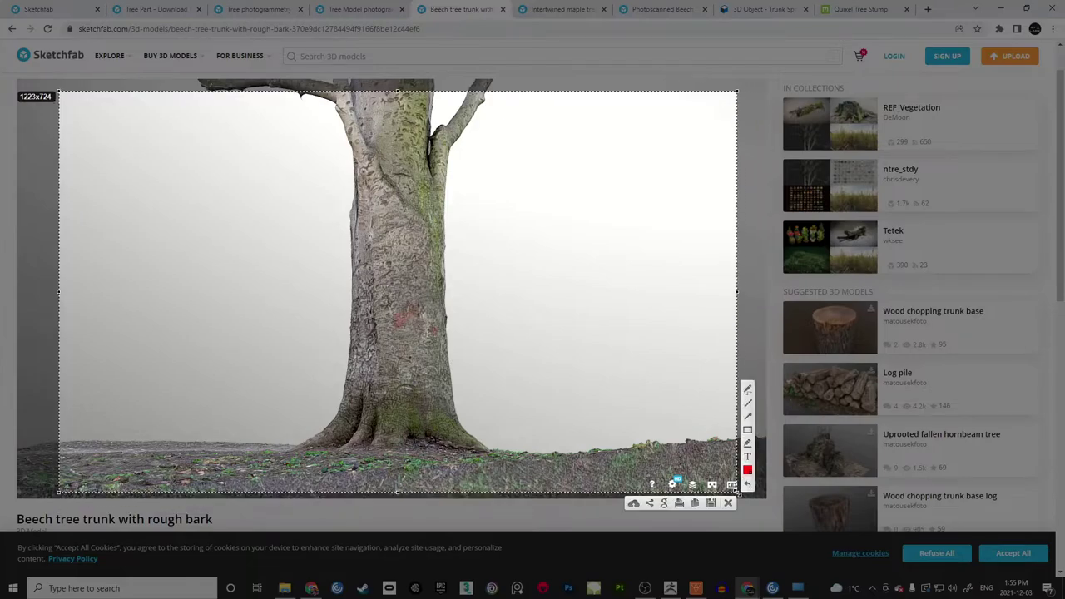
pyautogui.moveTo(393, 473); pyautogui.dragTo(393, 250)
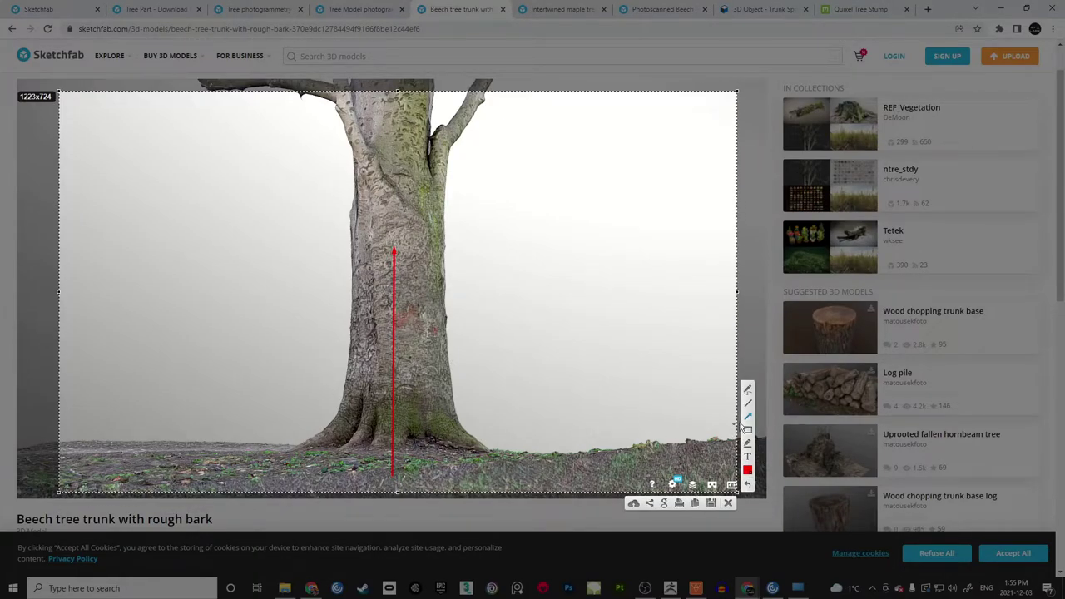
pyautogui.moveTo(222, 443); pyautogui.dragTo(546, 438)
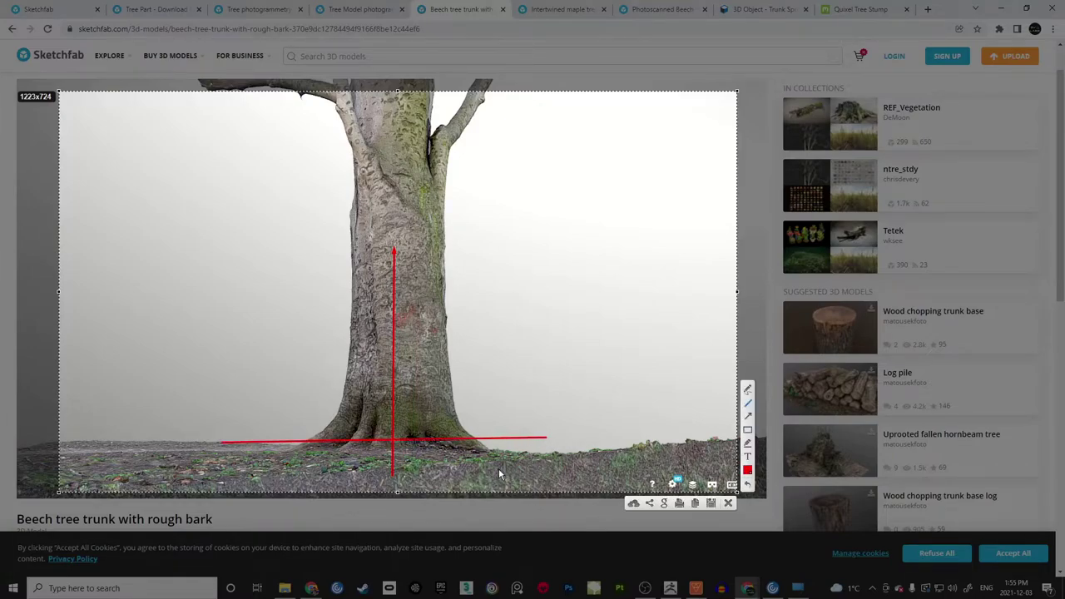
pyautogui.click(747, 390)
pyautogui.moveTo(531, 350); pyautogui.dragTo(643, 293)
pyautogui.click(727, 504)
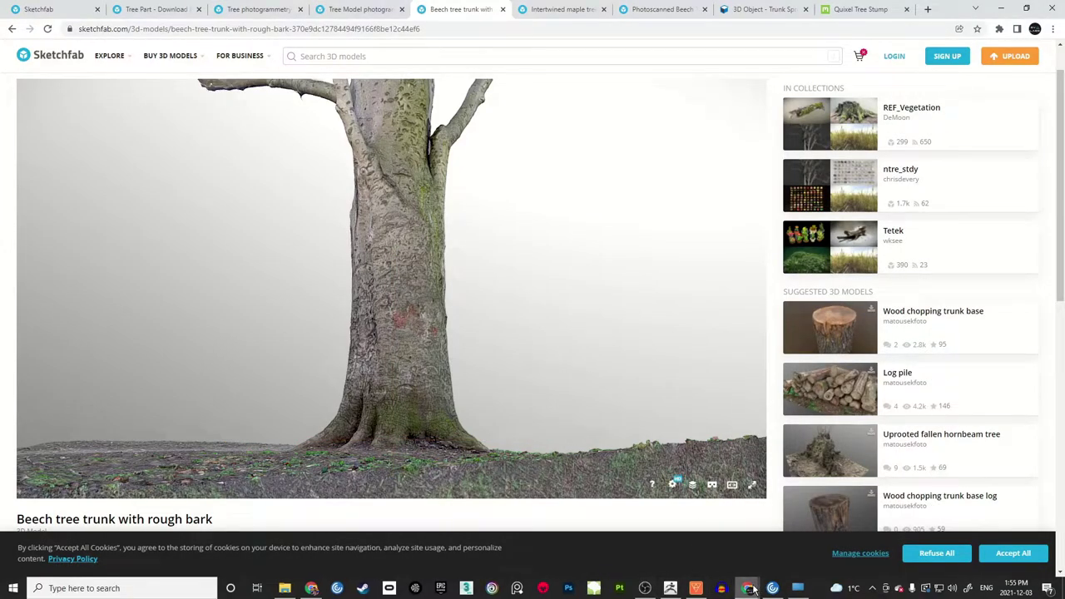
# Switch to the presentation slide listing the checklist for finding a suitable scan and texture.
pyautogui.click(753, 589)
pyautogui.click(839, 548)
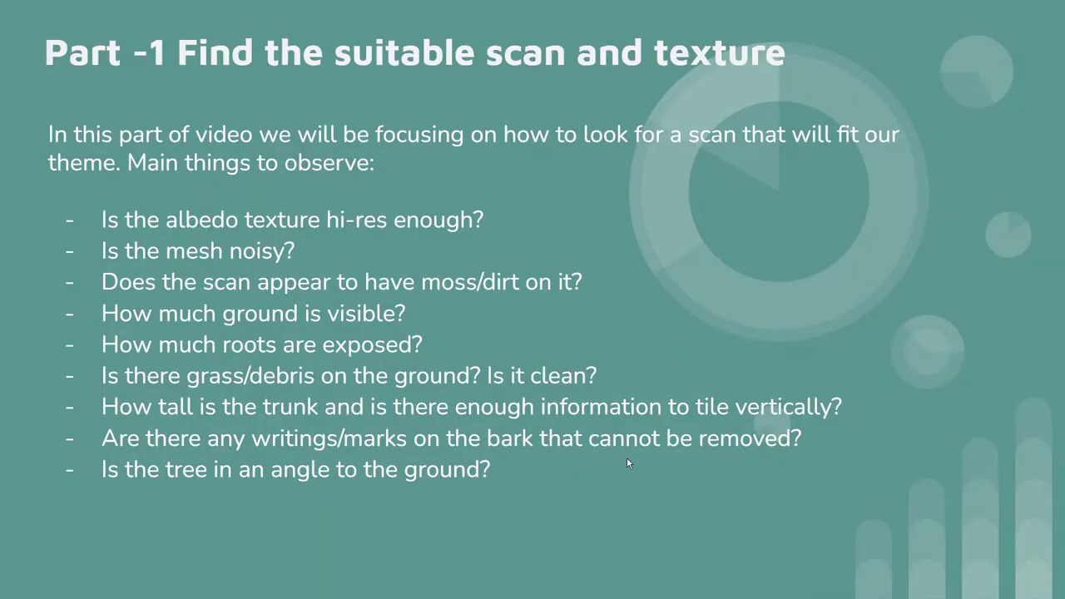